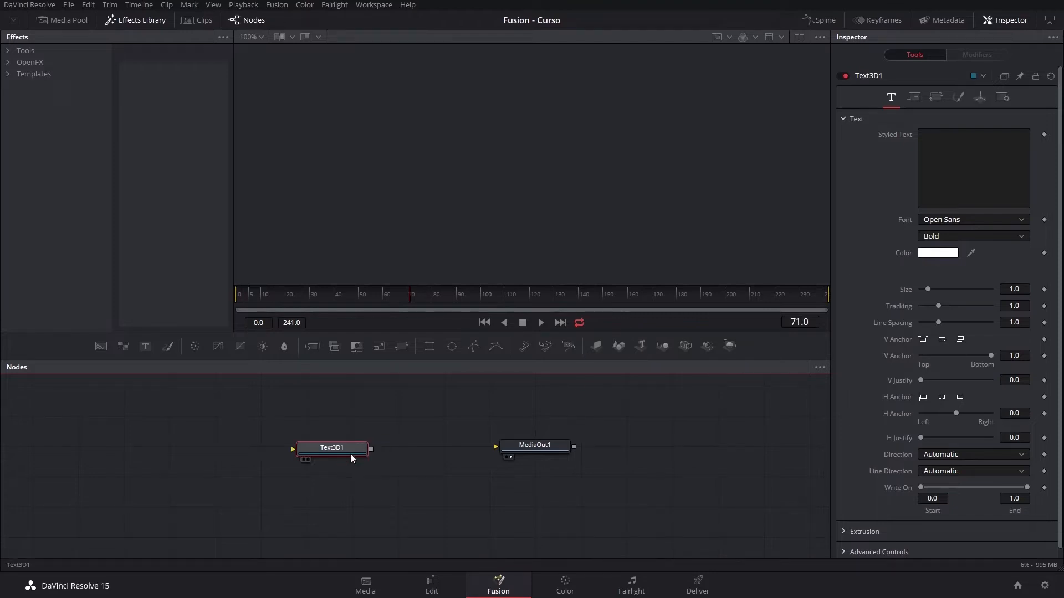
Try to connect the Text3D1 node's output directly to MediaOut1.
drag(371, 449, 543, 451)
drag(516, 447, 514, 447)
drag(342, 448, 266, 446)
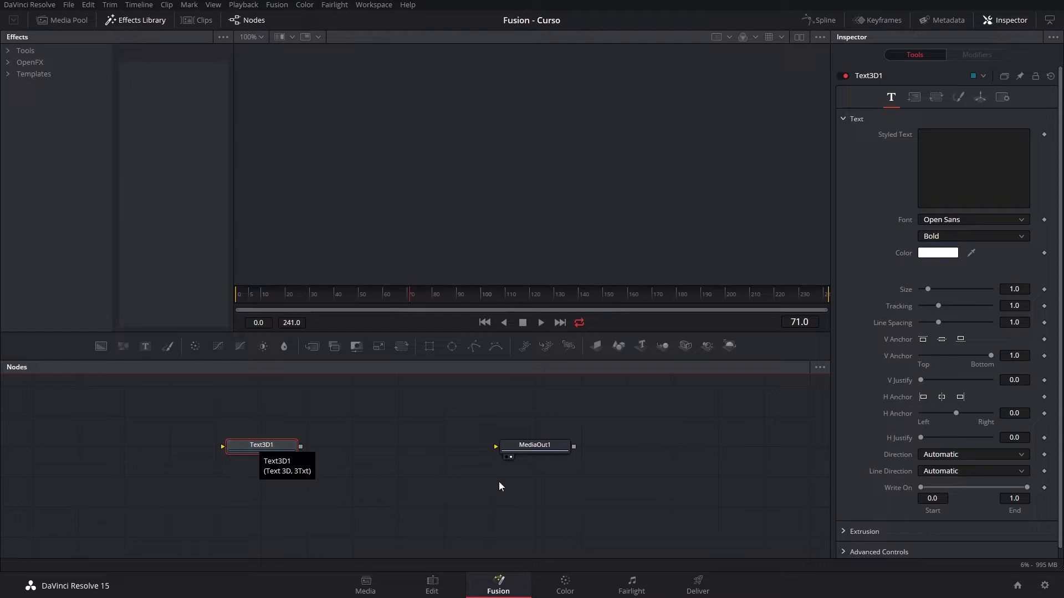
Add a Renderer 3D node feeding MediaOut1 and connect Text3D1's output to its input.
drag(536, 446, 596, 464)
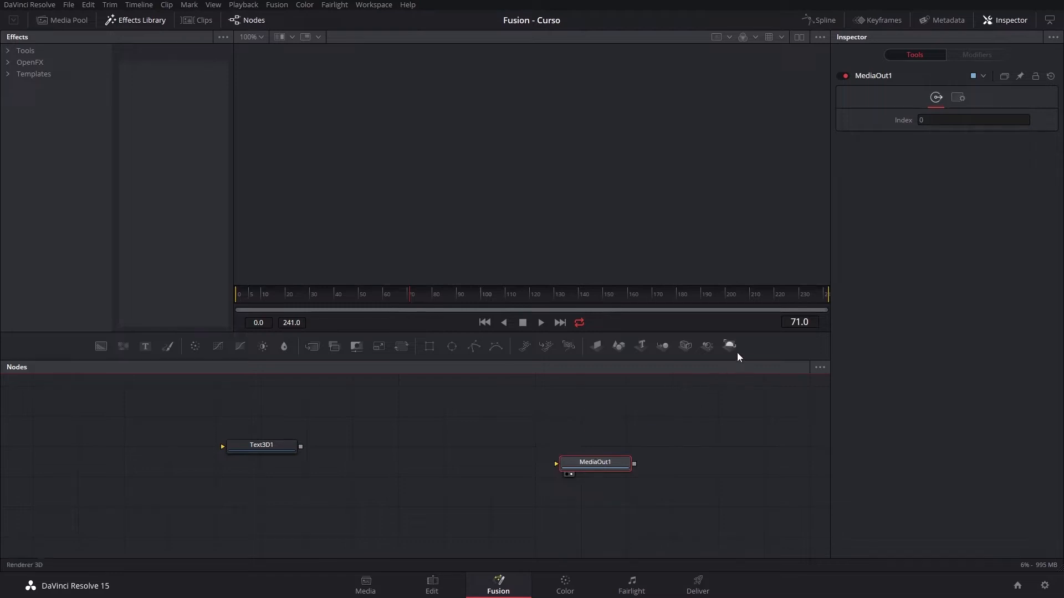
drag(730, 344, 635, 450)
drag(451, 451, 441, 450)
drag(301, 446, 423, 450)
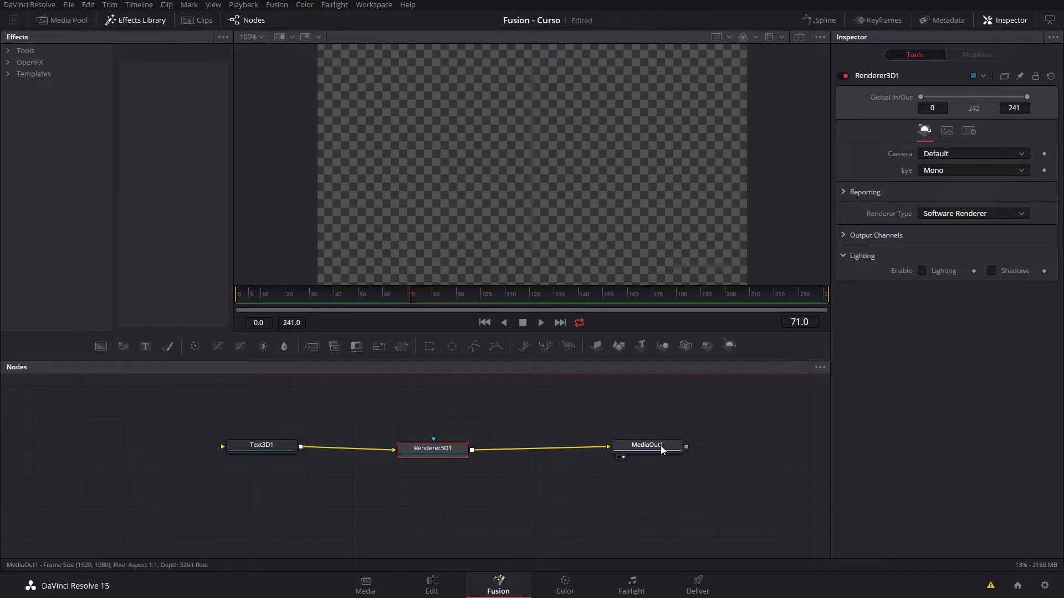
Rearrange the node graph so Renderer3D1 sits close to MediaOut1, with Text3D1 set apart before it.
drag(654, 450, 653, 454)
drag(434, 450, 478, 449)
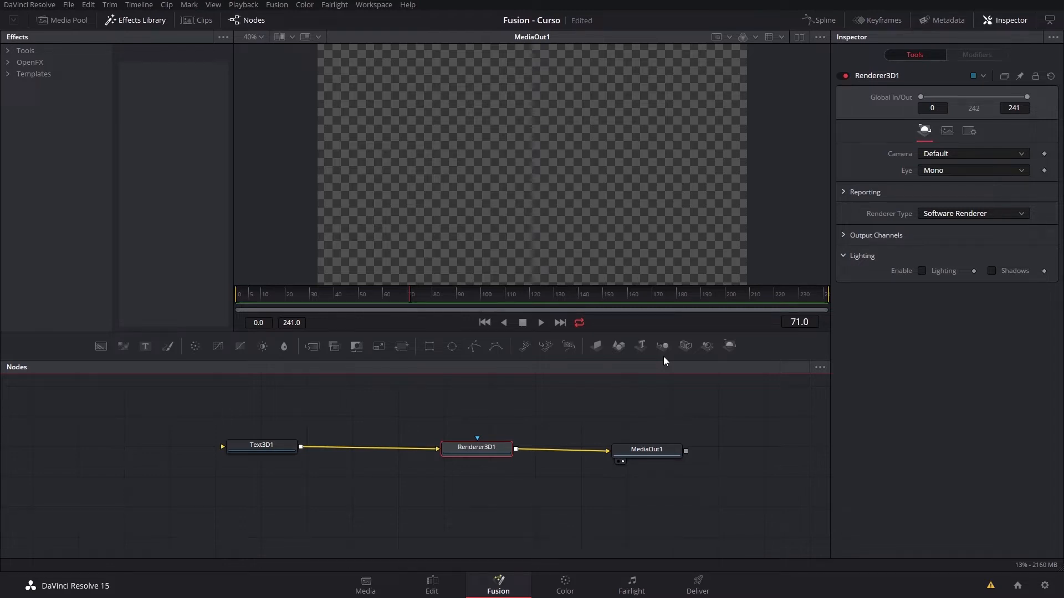
drag(264, 445, 289, 450)
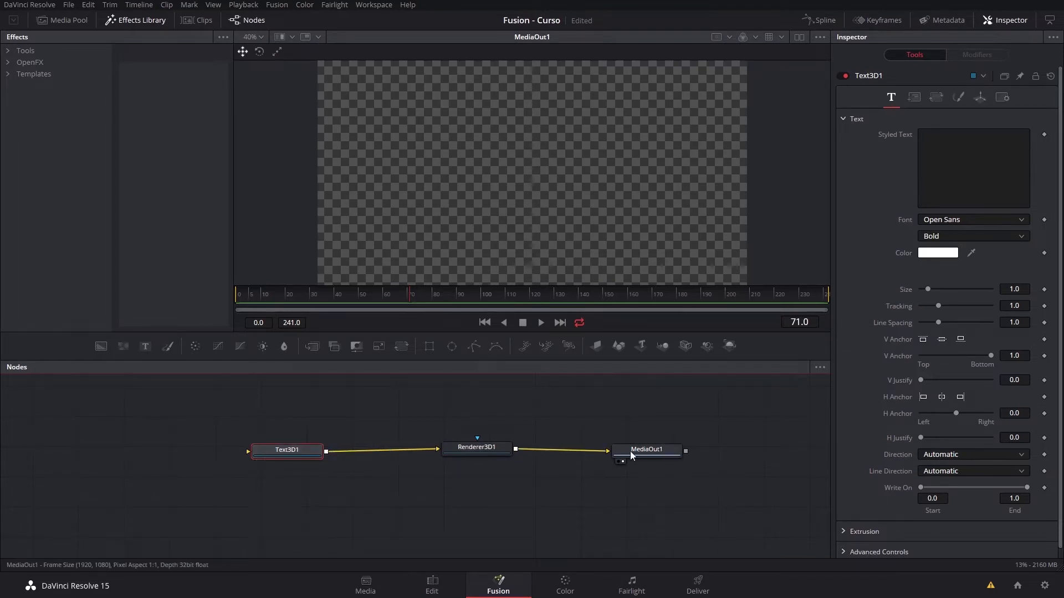
drag(490, 448, 549, 451)
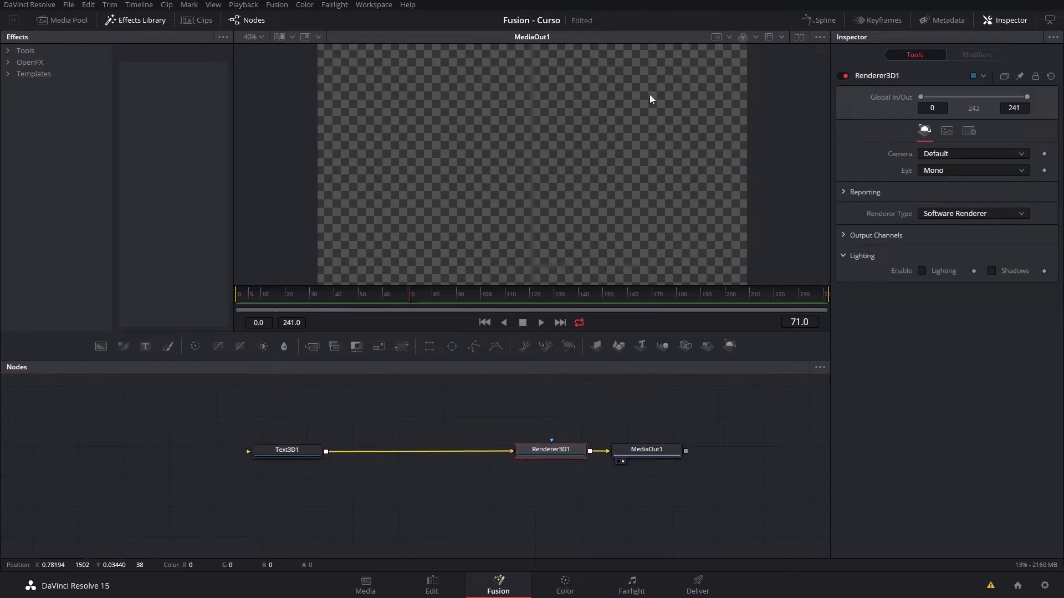
click(301, 450)
drag(303, 447, 334, 431)
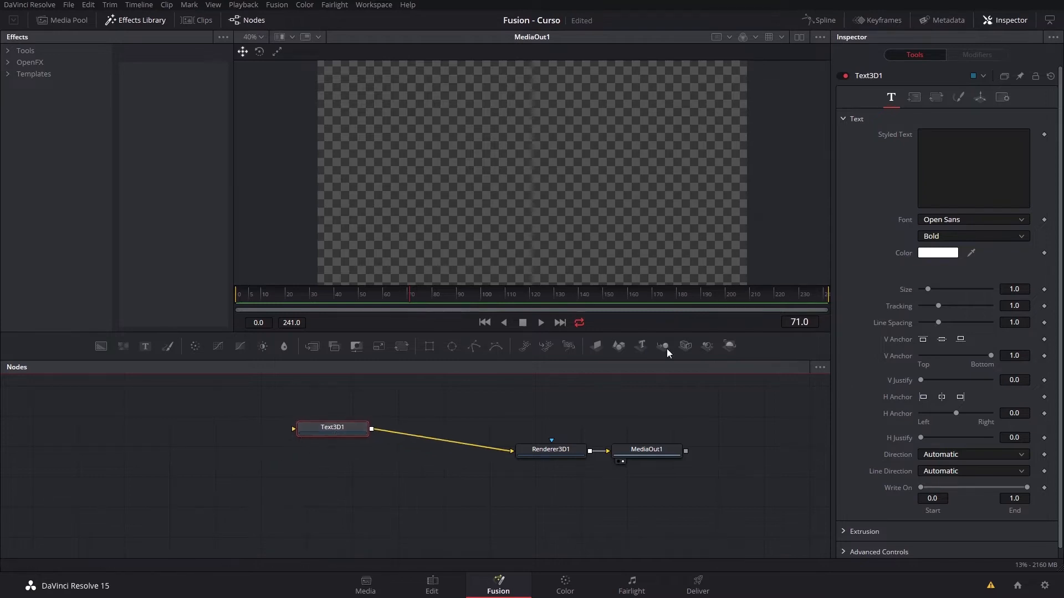
Enter "AvMakers" as the Text3D1 node's styled text and set its size to 0.76.
click(947, 189)
text(A)
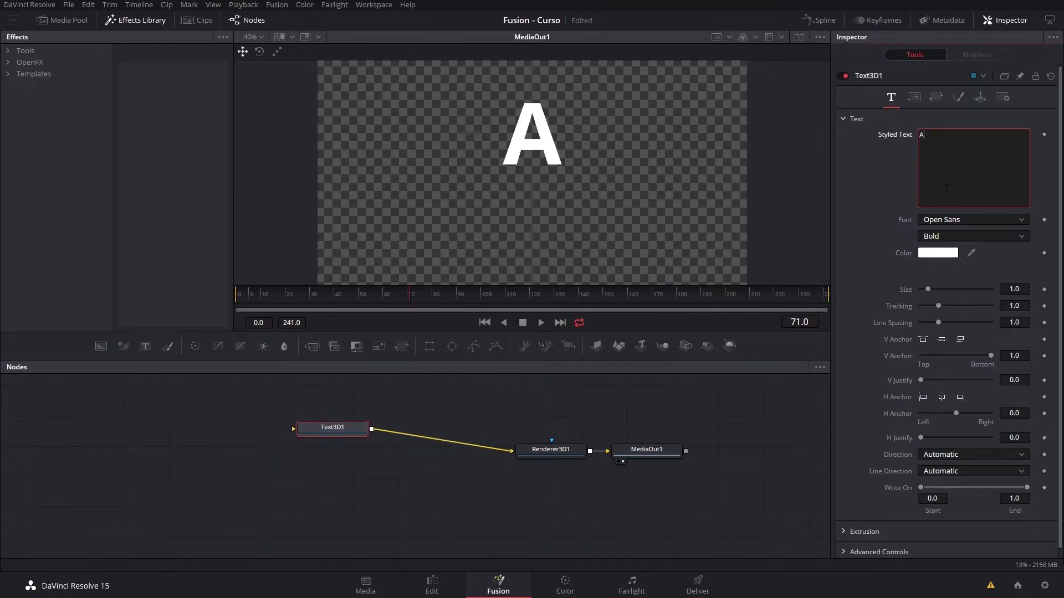
text(vMakers)
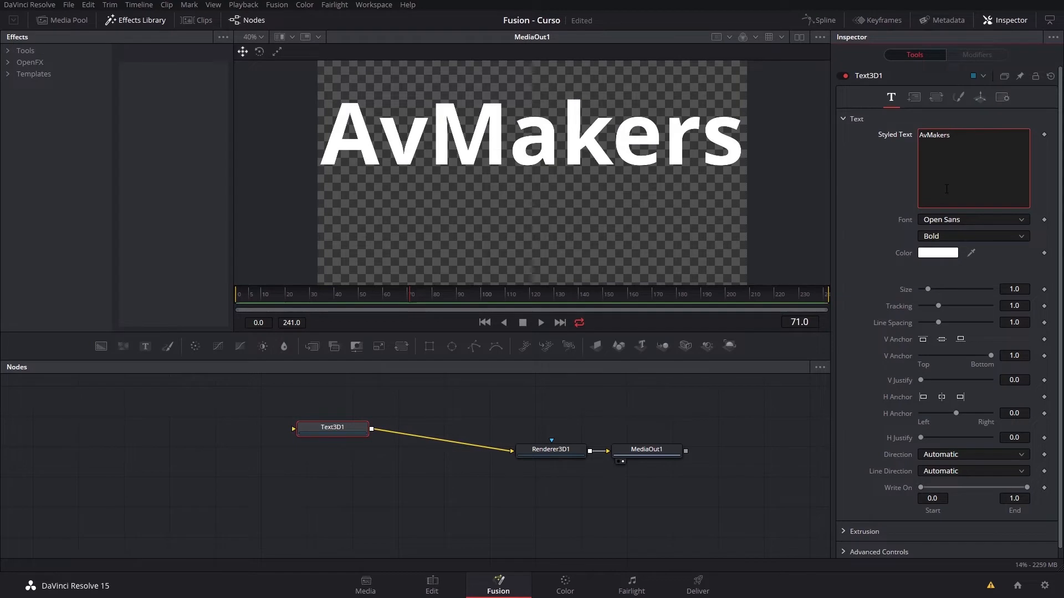
drag(1015, 289, 996, 288)
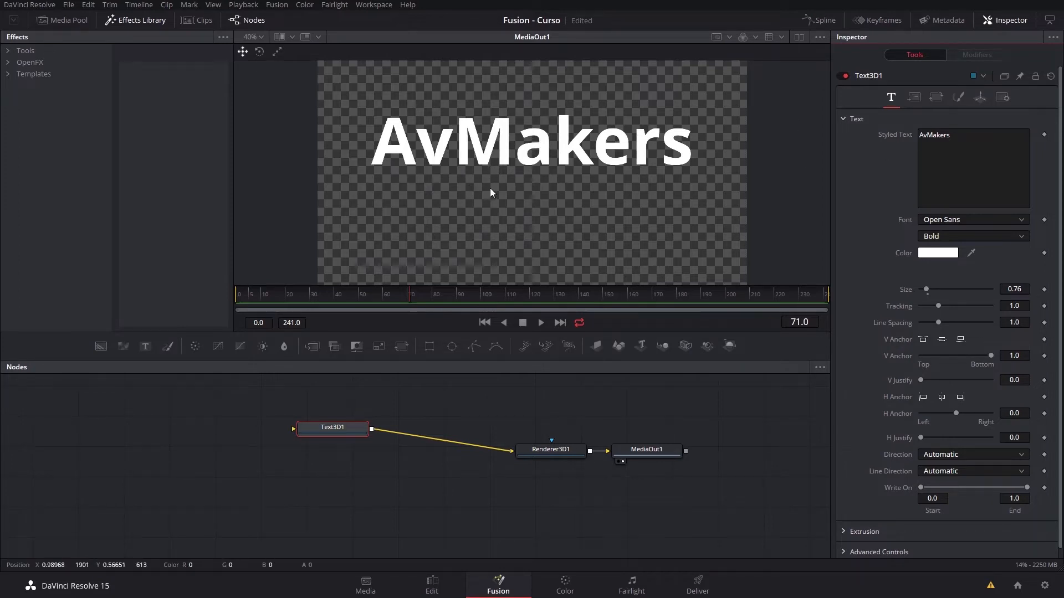
Examine the Text3D1 node's extrusion, transform and shading settings.
click(844, 119)
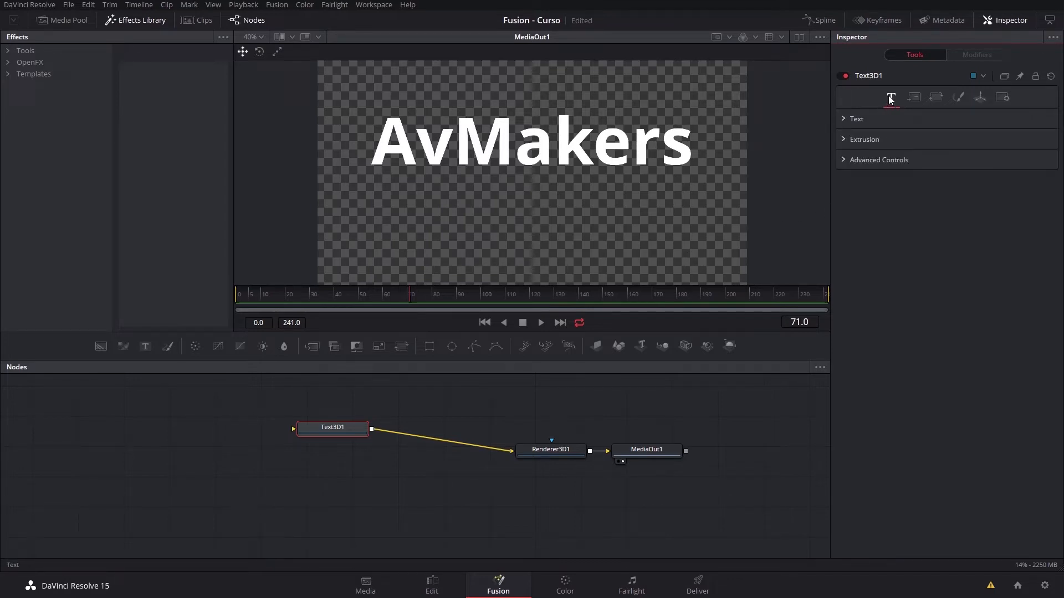
click(844, 139)
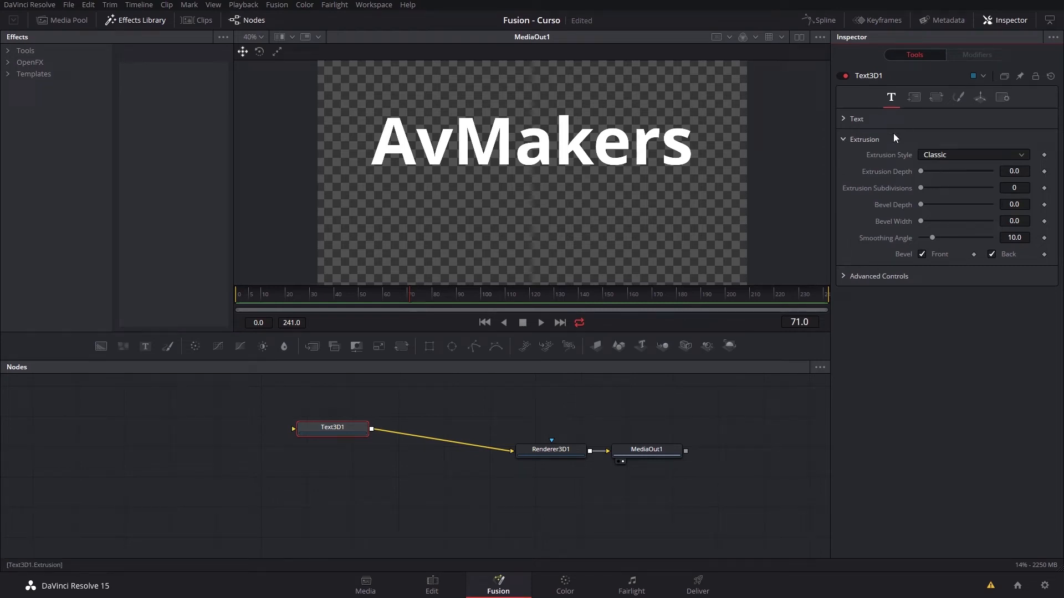
click(983, 99)
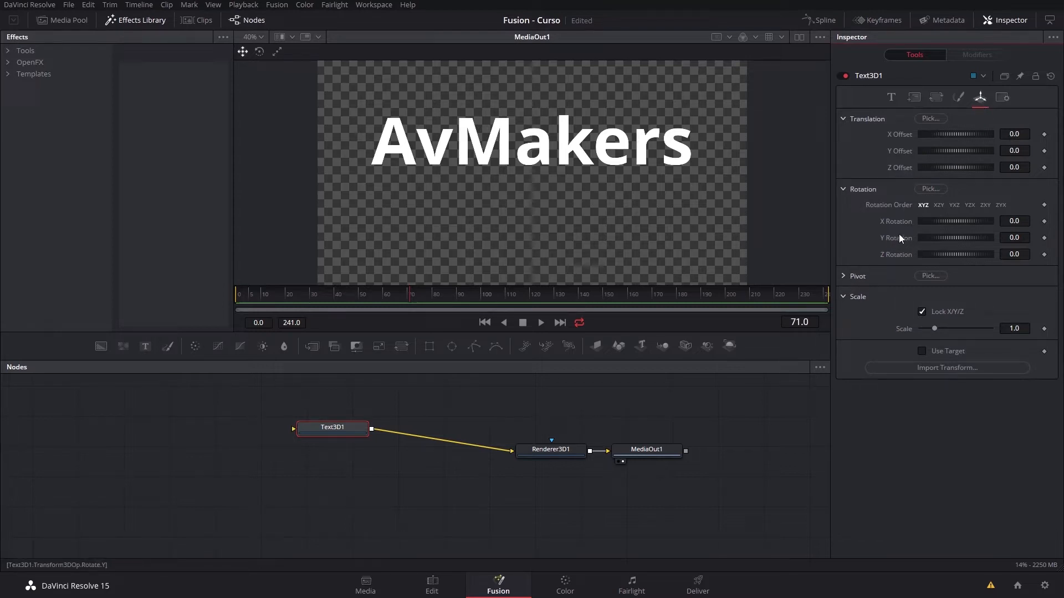
click(844, 277)
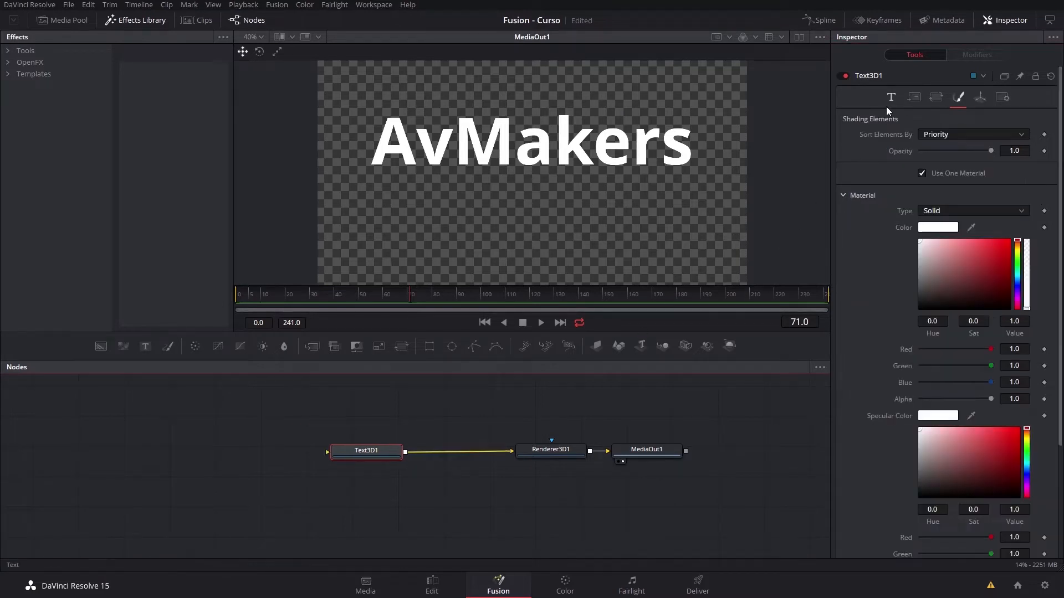
click(890, 98)
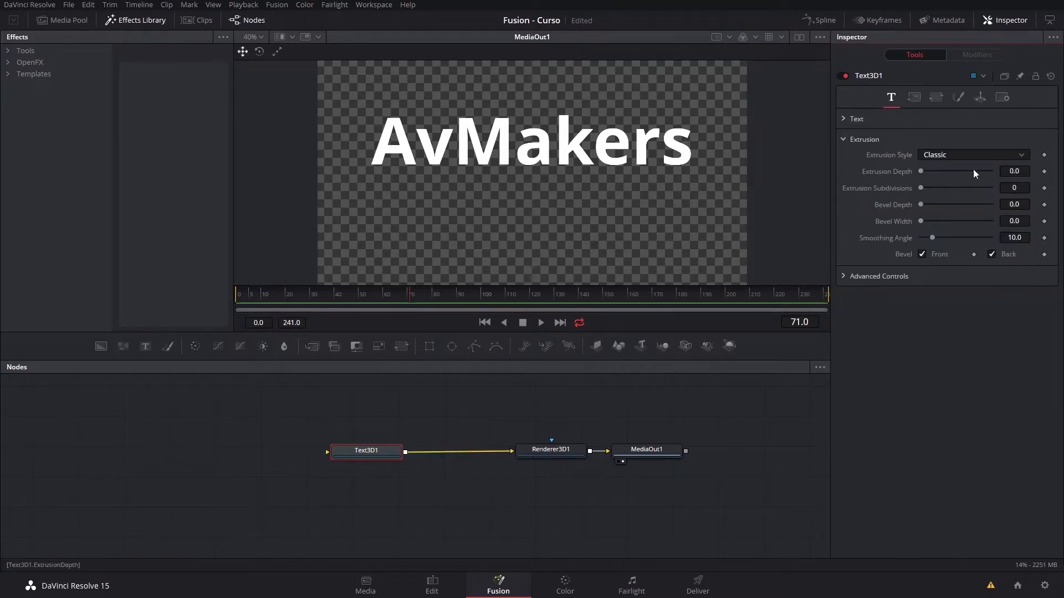
Change the text's font to Roboto Bold Condensed and its size to 0.87.
click(849, 119)
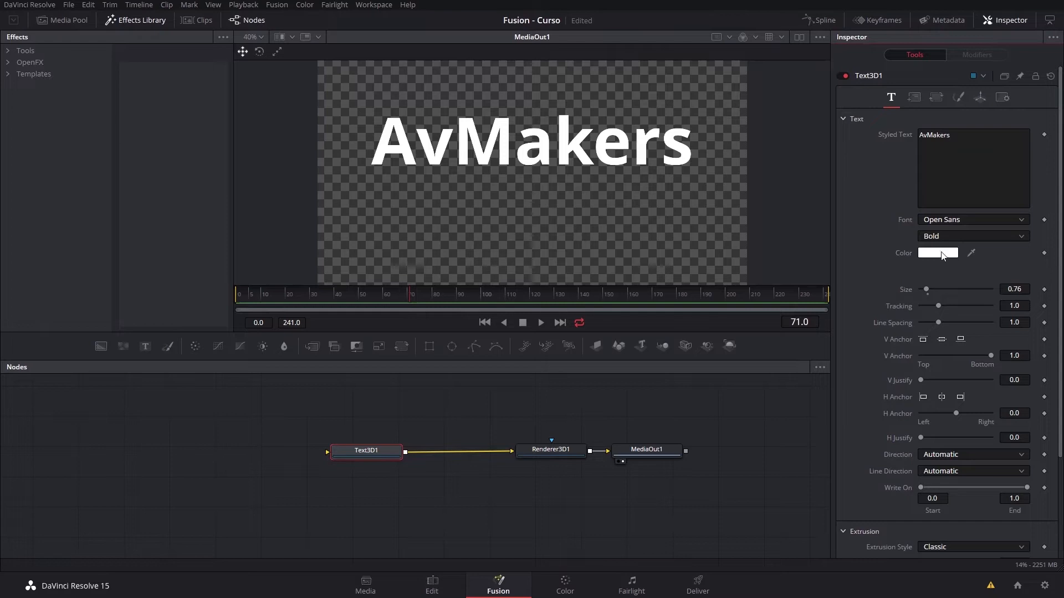
click(958, 222)
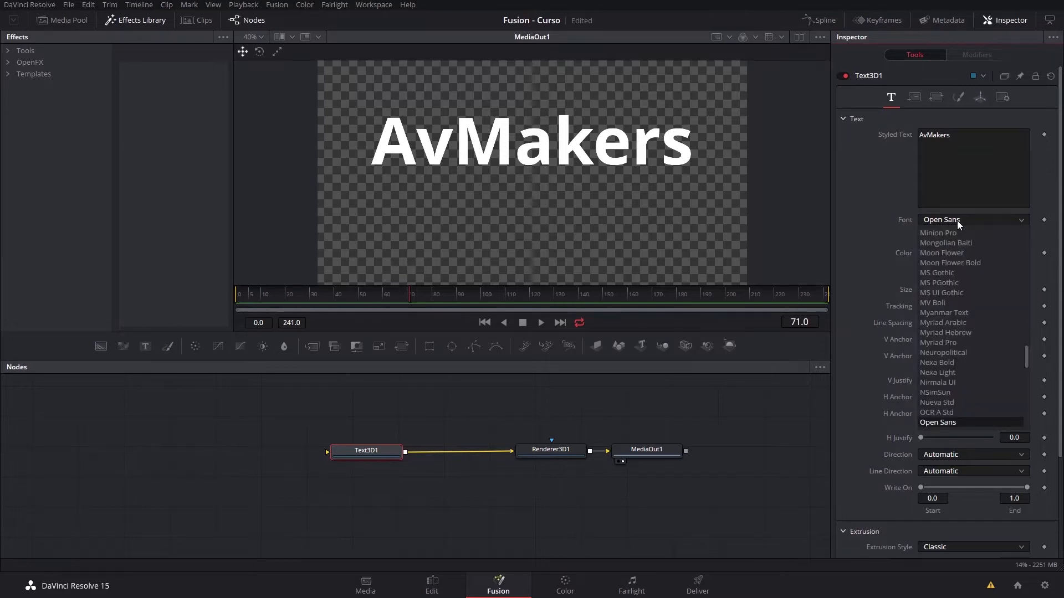
scroll(932, 384, down, 3)
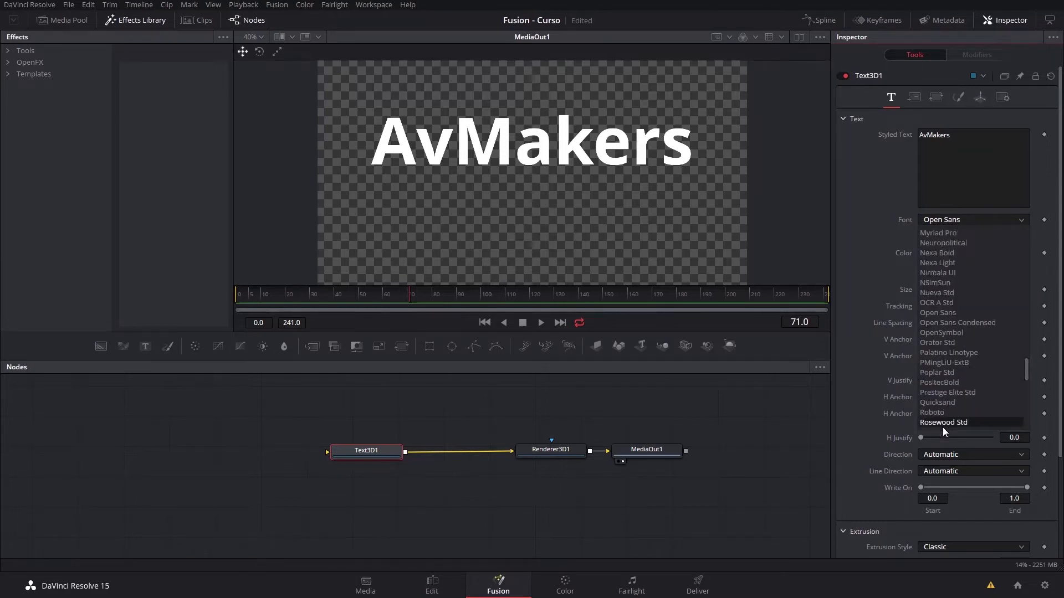
click(948, 410)
click(943, 237)
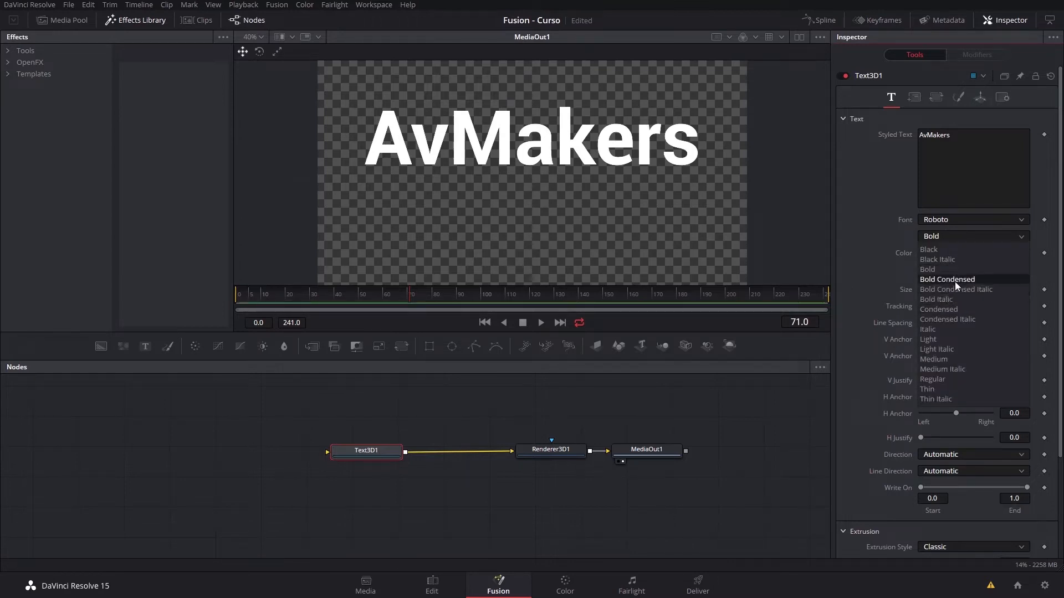
click(947, 280)
click(949, 236)
click(949, 236)
click(929, 290)
drag(931, 289, 929, 289)
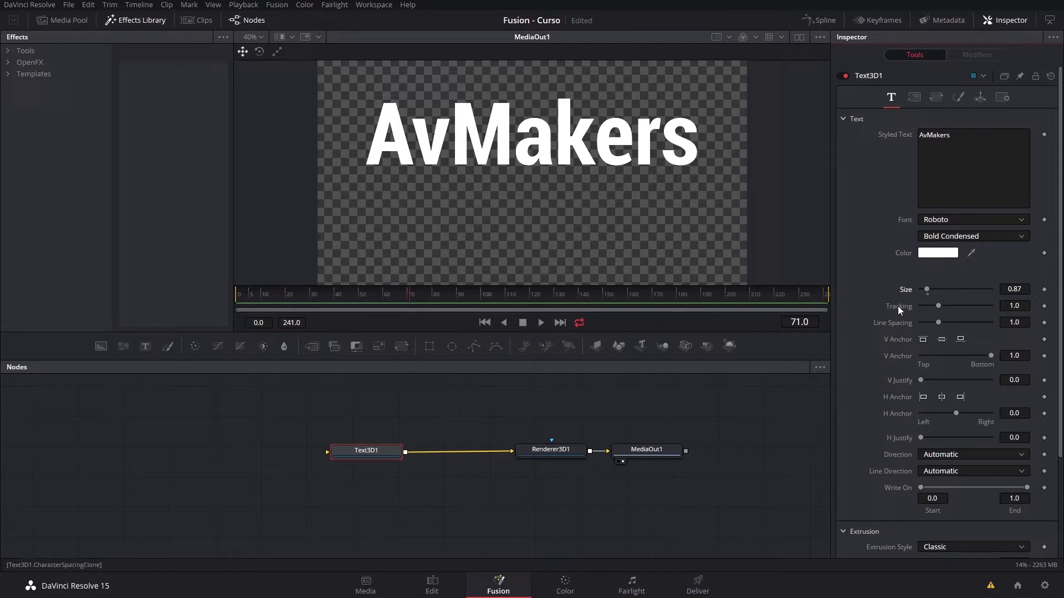
Extrude the text to a depth of about 0.13, keeping the Classic extrusion style.
scroll(851, 103, down, 2)
scroll(854, 131, up, 2)
click(845, 119)
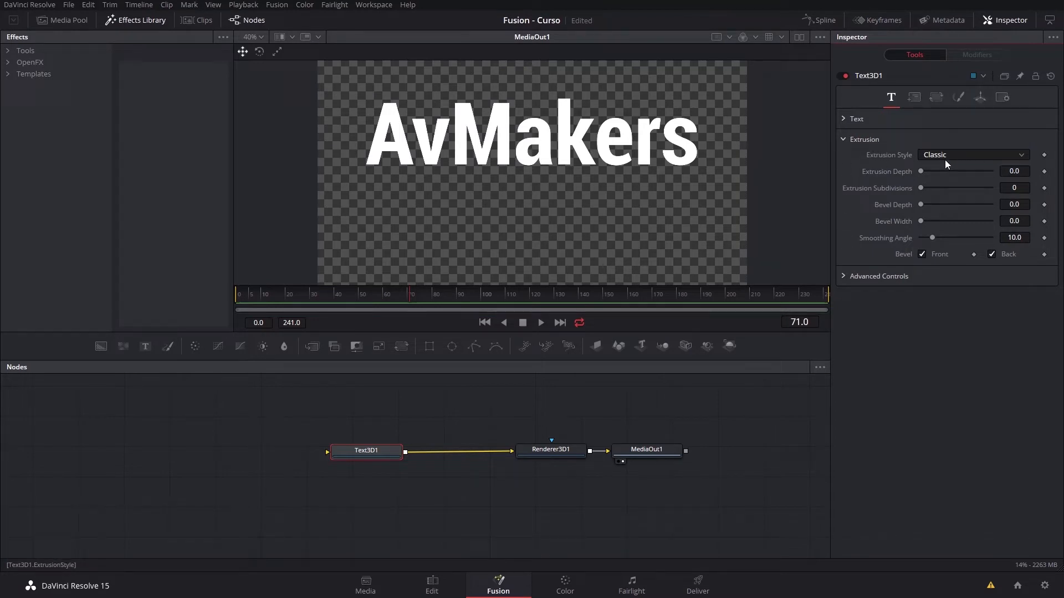
drag(920, 171, 970, 169)
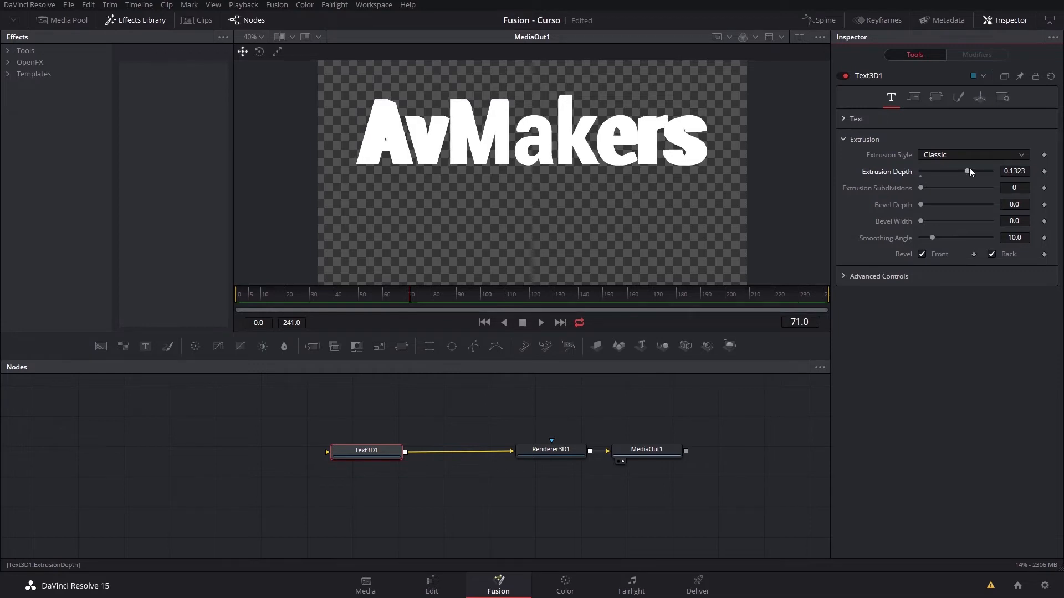
Try a Y rotation of 88.7 on the text and reset the rotation to 0.
click(981, 97)
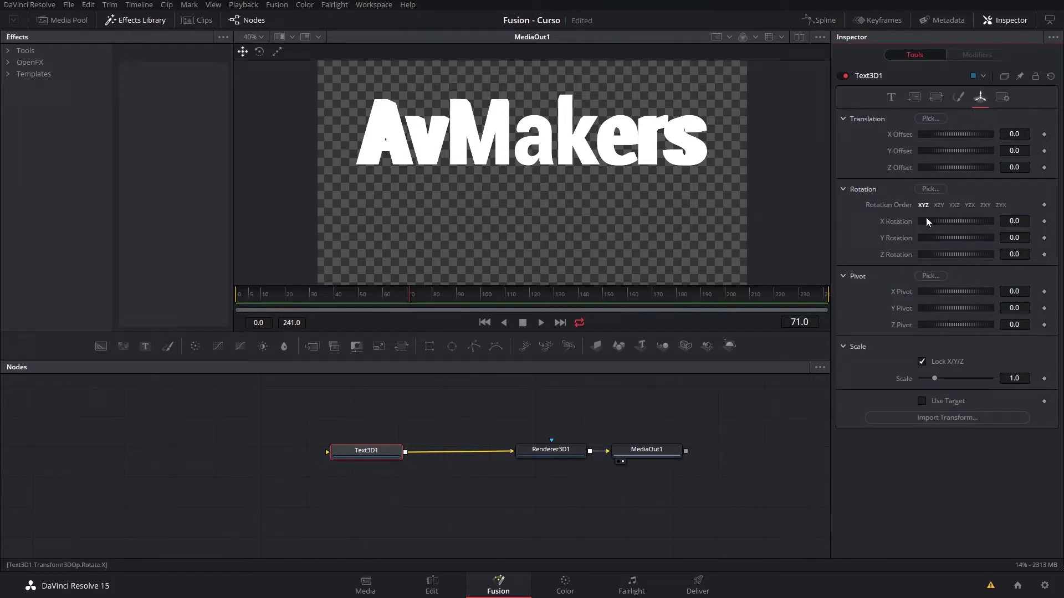
drag(940, 238, 959, 238)
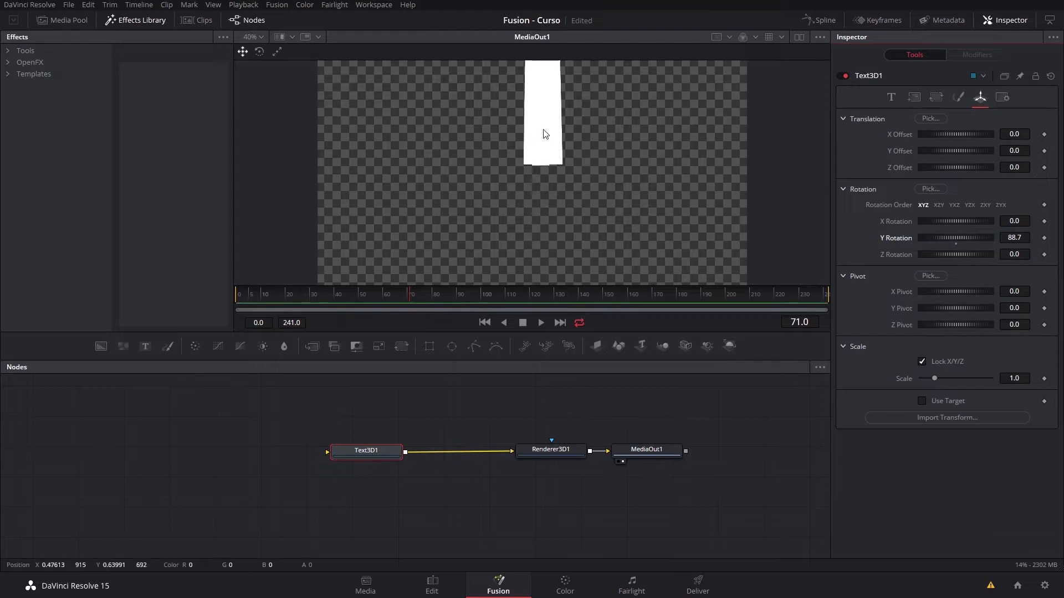
double_click(957, 243)
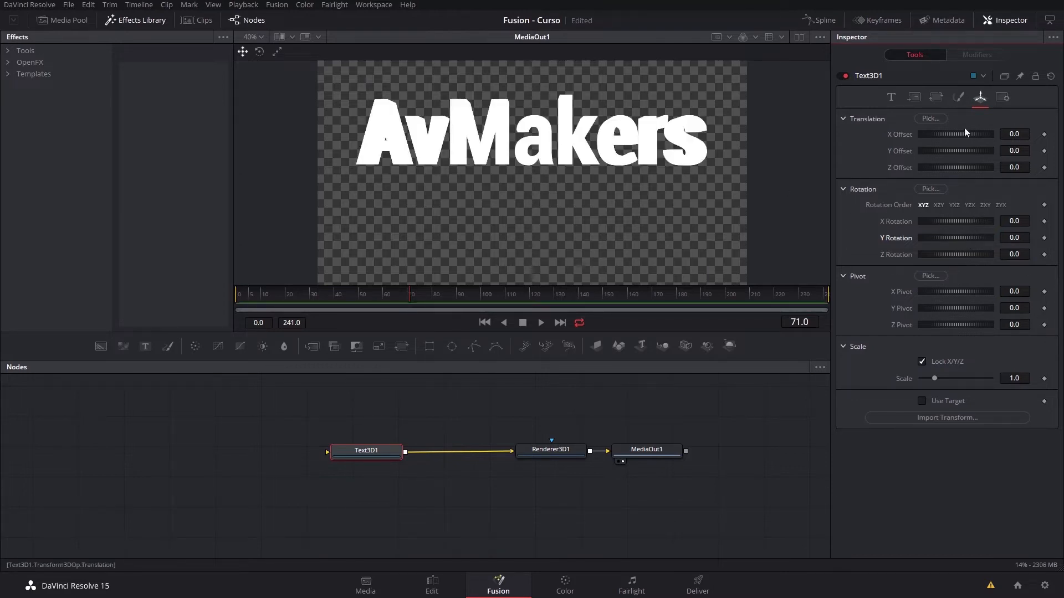
View Text3D1 in the 3D perspective, compare its scale, rotate and move handles, and return the viewer to MediaOut1.
click(366, 450)
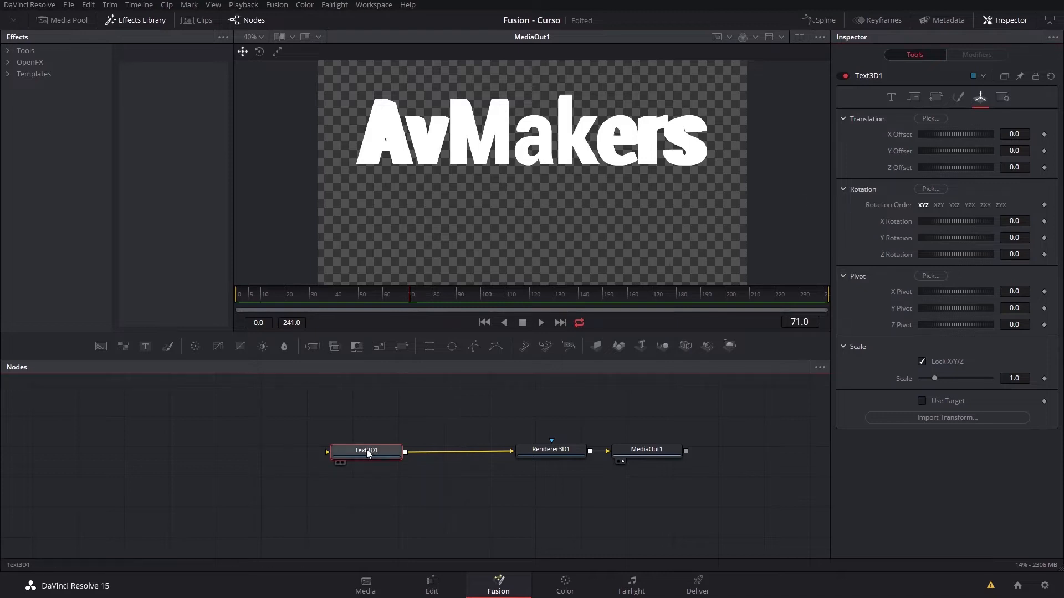
click(260, 51)
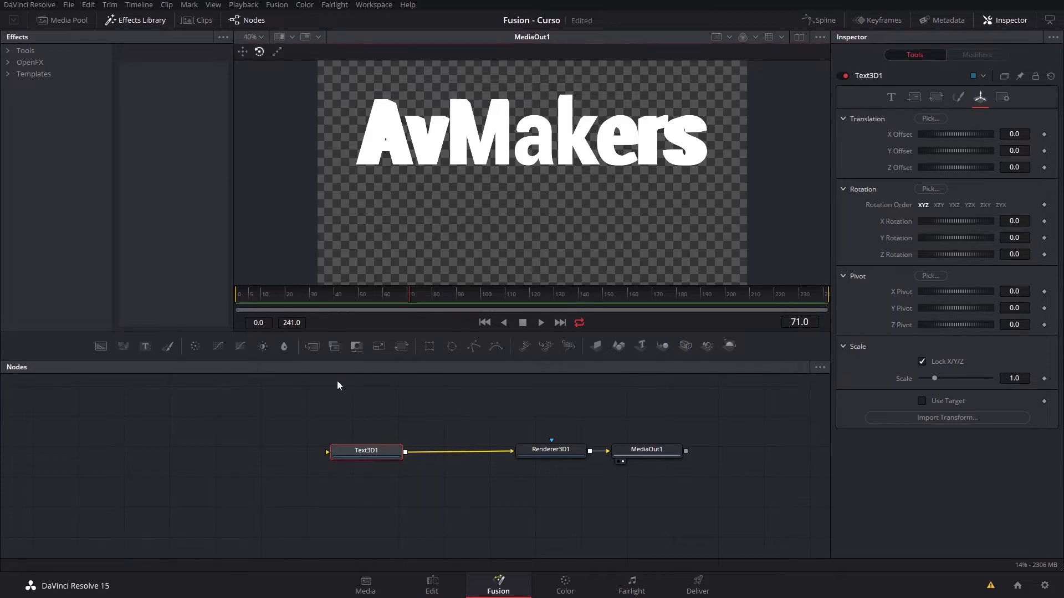
click(343, 463)
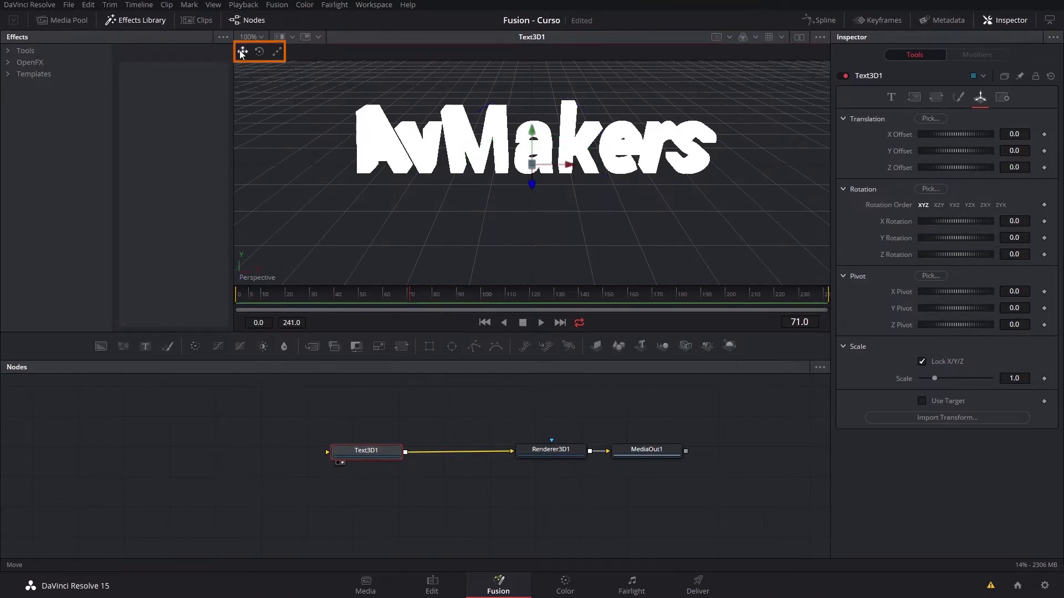
click(273, 54)
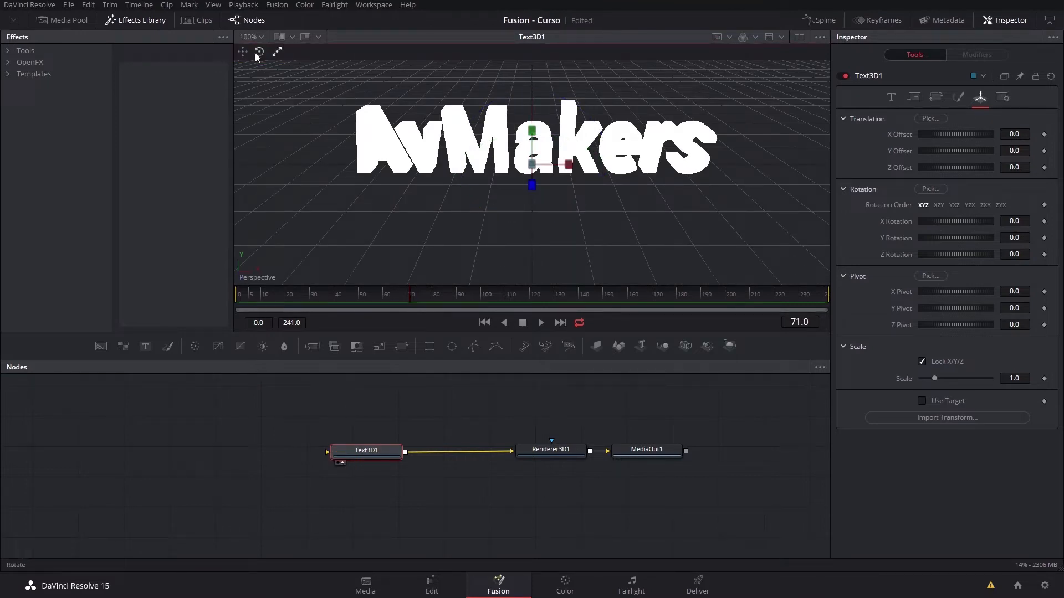
click(259, 54)
click(242, 52)
click(277, 51)
click(260, 53)
click(242, 51)
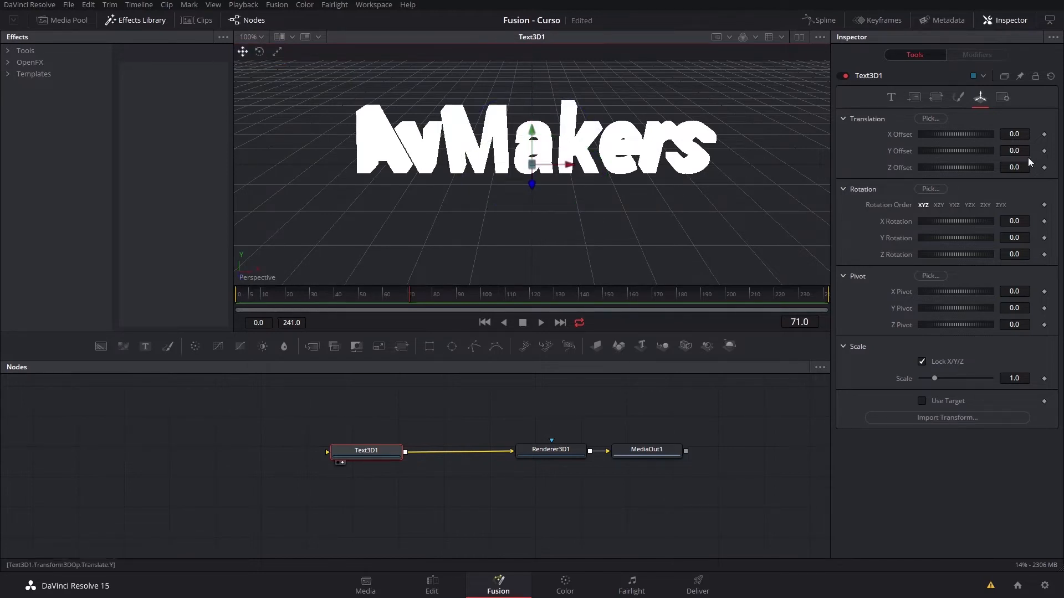
click(621, 461)
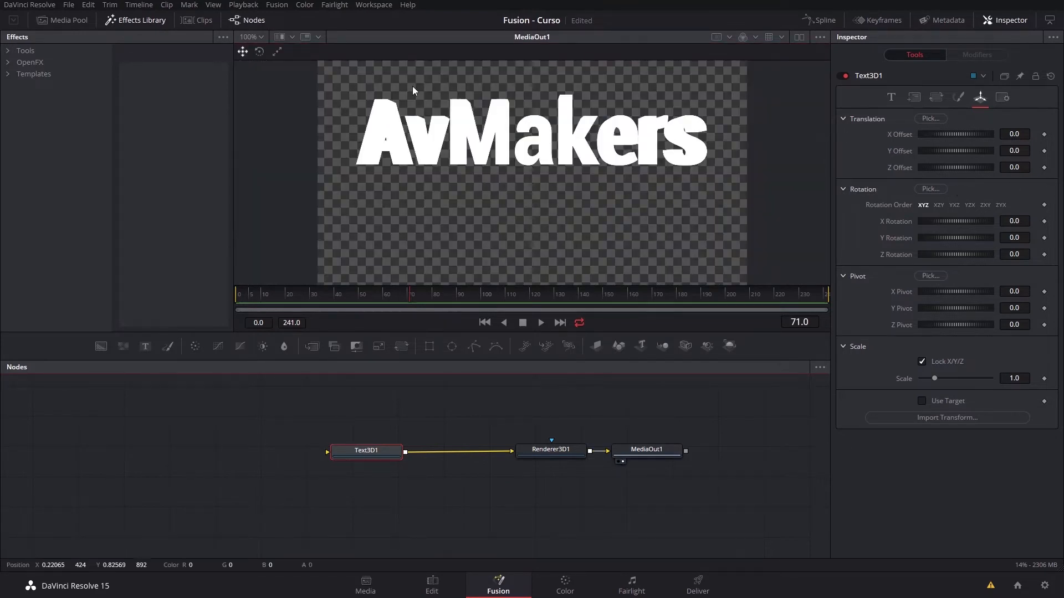
Hide the Effects Library and switch to a dual-viewer layout with MediaOut1 displayed in one viewer.
click(142, 20)
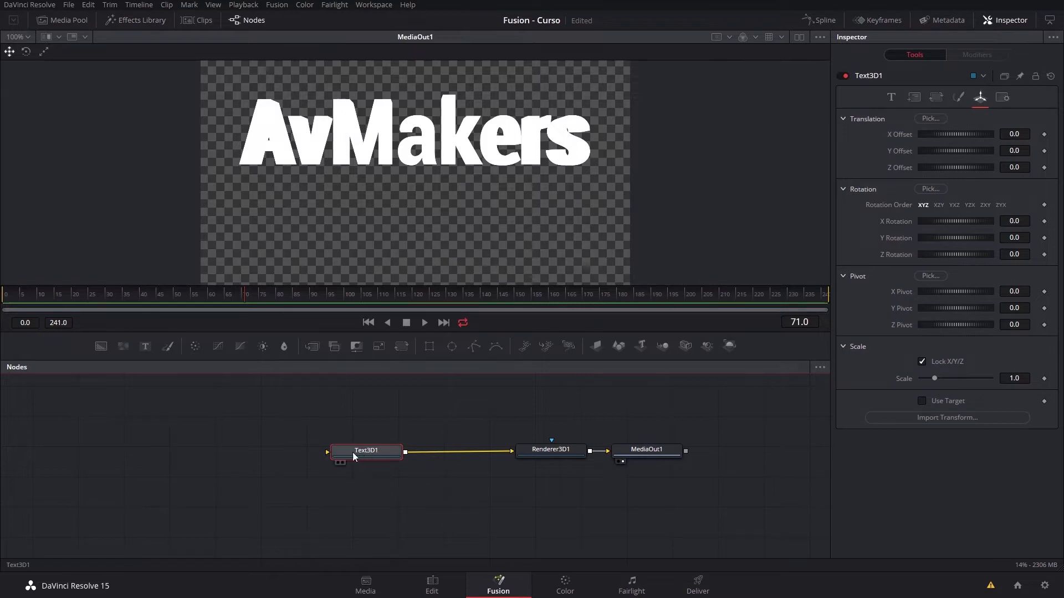
click(342, 463)
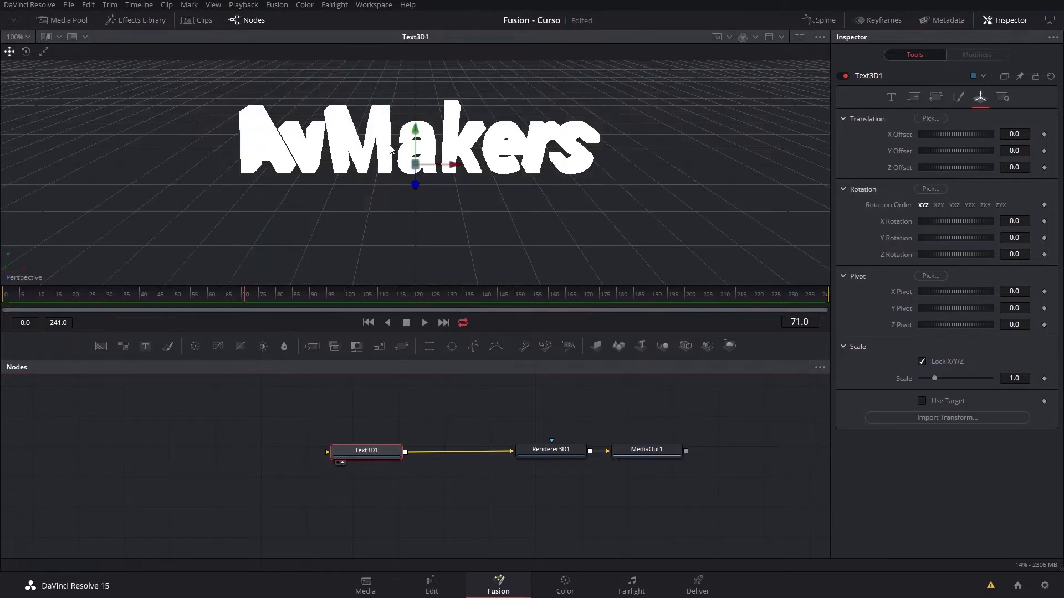
click(800, 38)
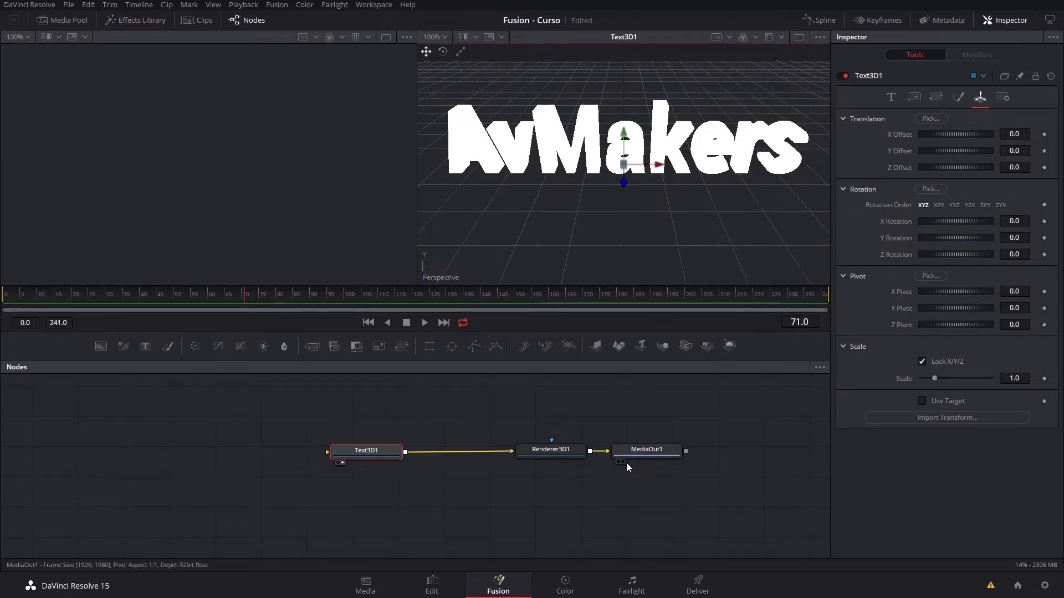
click(623, 461)
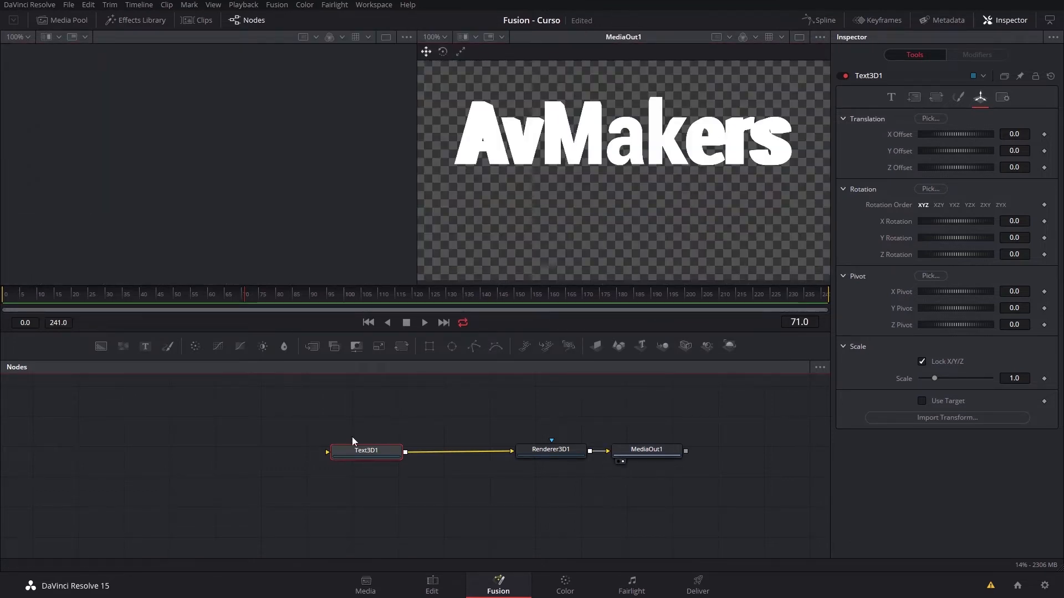
Display Text3D1 in the empty viewer and enlarge the viewer area by shrinking the node editor.
click(338, 463)
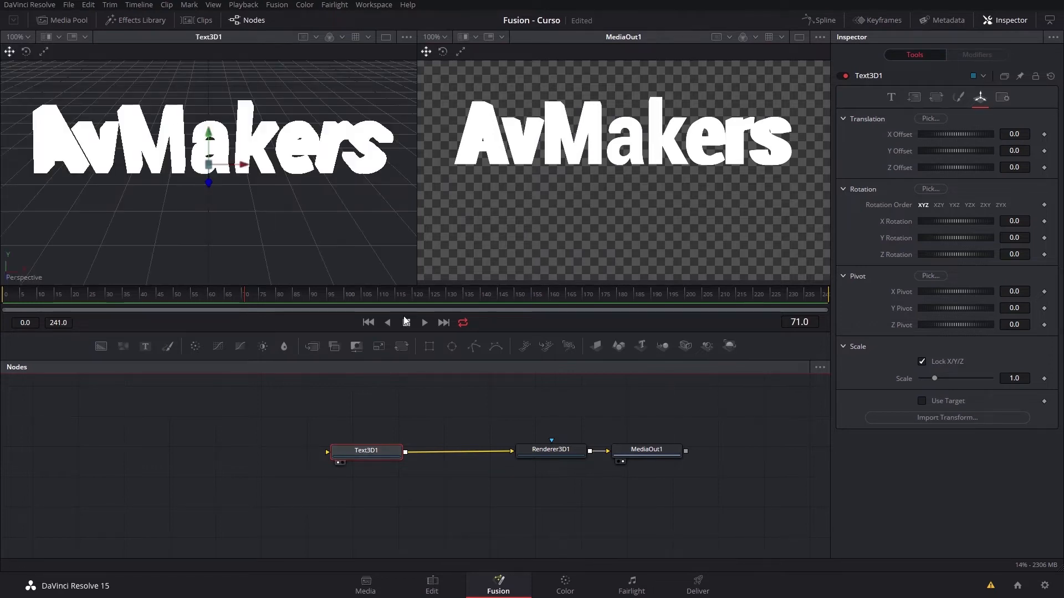
drag(397, 332, 398, 371)
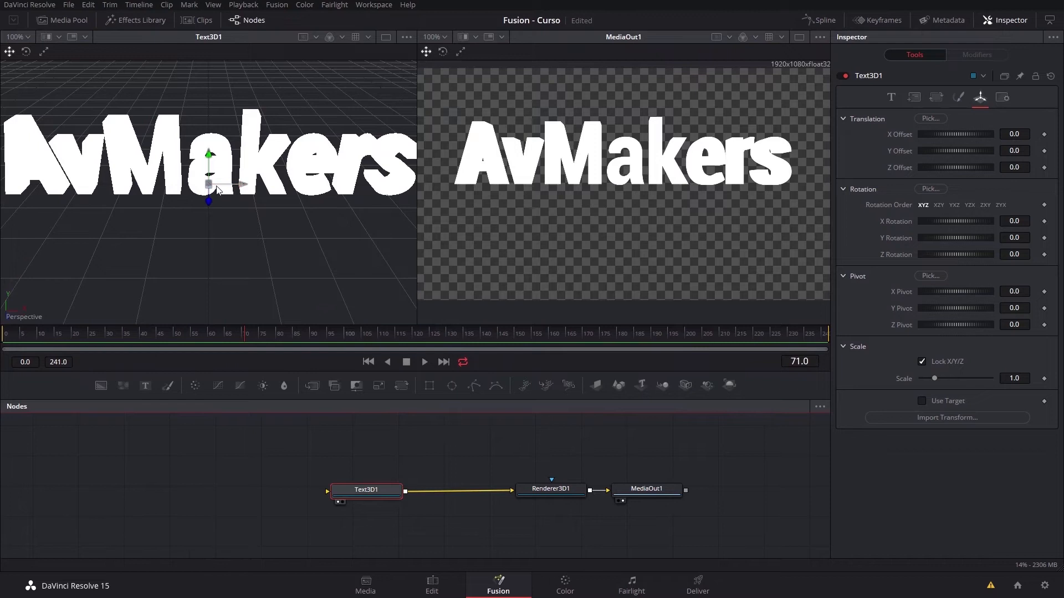
Examine the extruded title in the 3D perspective from different distances and angles.
scroll(226, 180, down, 1)
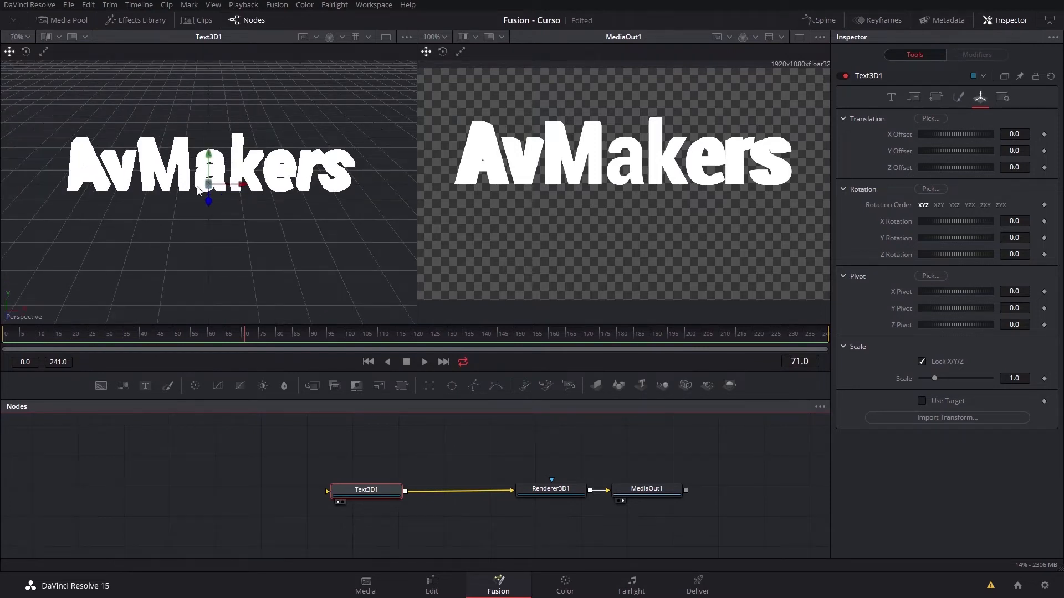
scroll(195, 186, up, 1)
scroll(199, 183, down, 3)
scroll(201, 181, up, 3)
scroll(201, 180, down, 1)
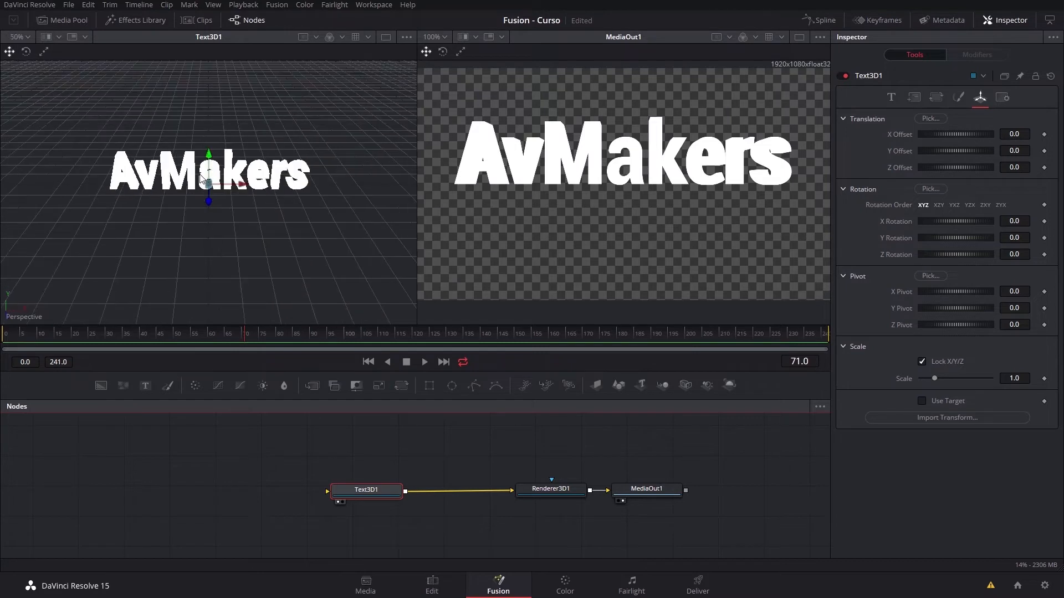
drag(158, 238, 204, 230)
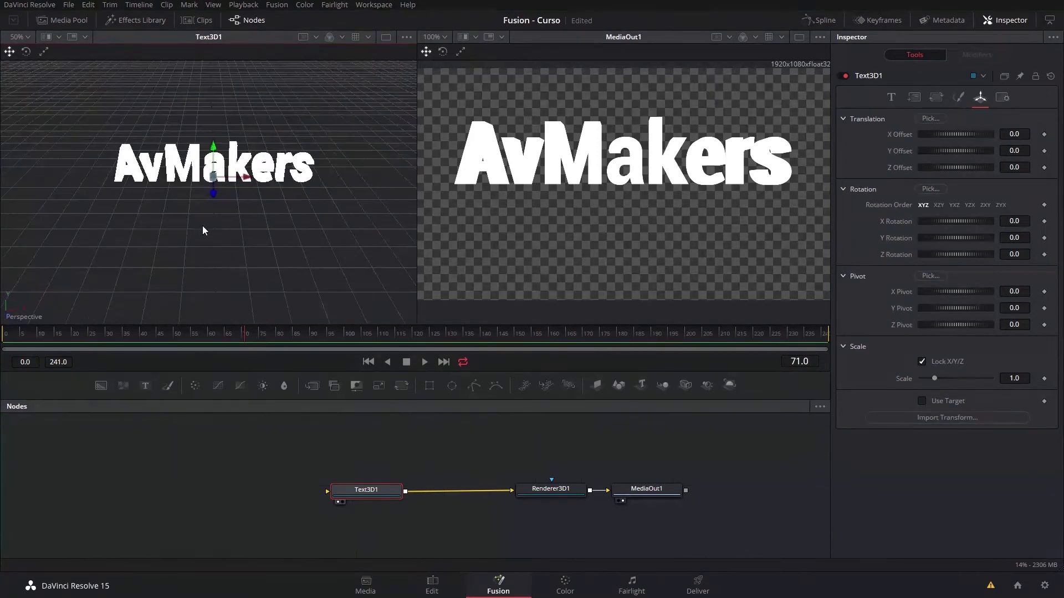
drag(145, 214, 288, 238)
scroll(265, 191, up, 2)
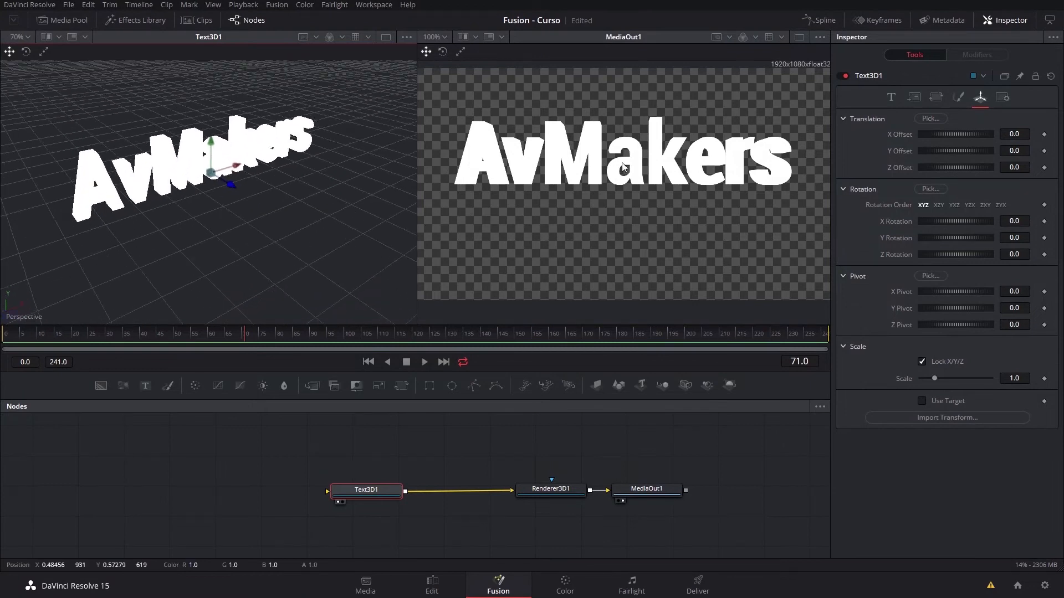
drag(230, 220, 166, 178)
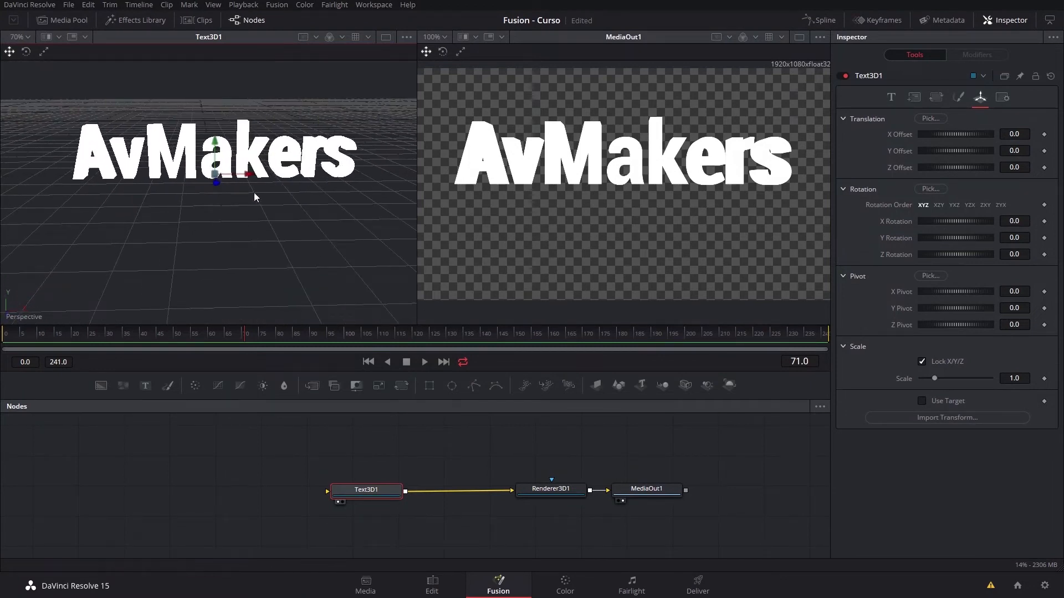
Lower the title in the 3D scene to a Y offset of about -0.196.
drag(216, 146, 215, 172)
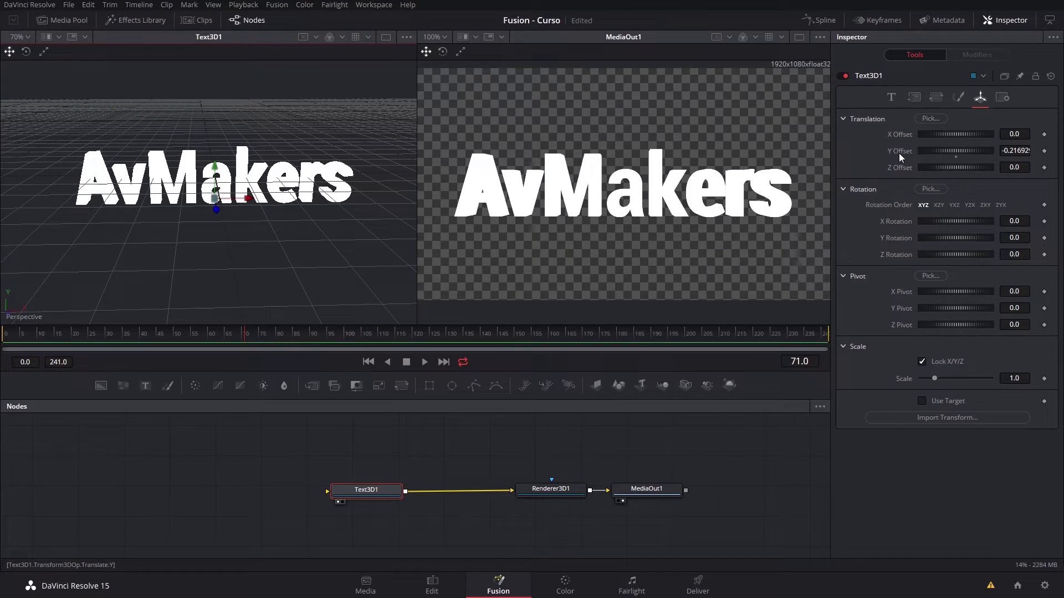
mouse_move(215, 172)
mouse_down()
mouse_move(216, 153)
mouse_move(216, 170)
mouse_up()
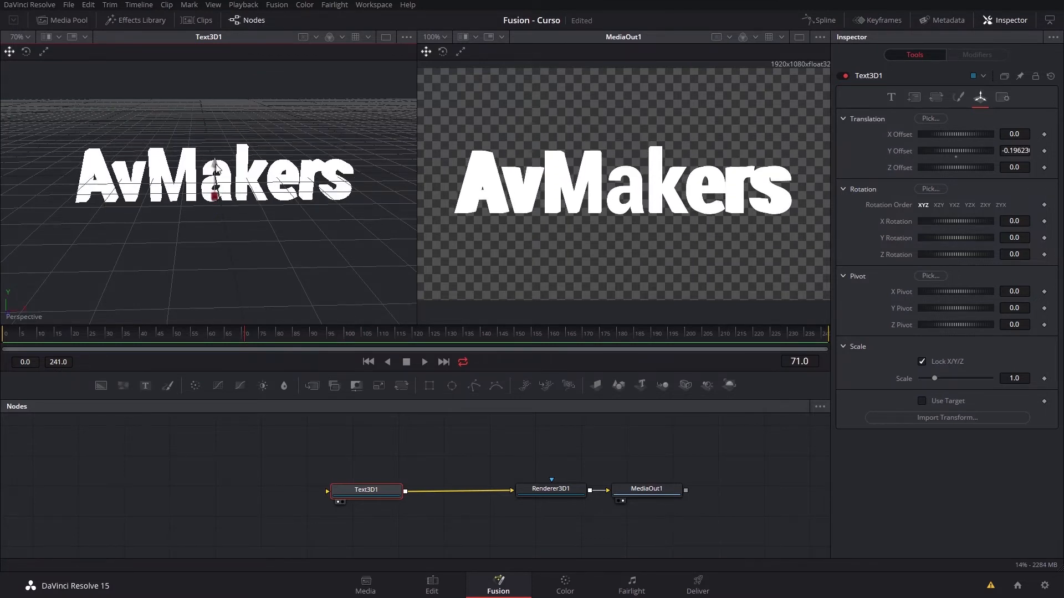
Try an X offset of about 0.258 and a Z offset of about -0.245 on the text, resetting each to 0.
drag(250, 200, 283, 200)
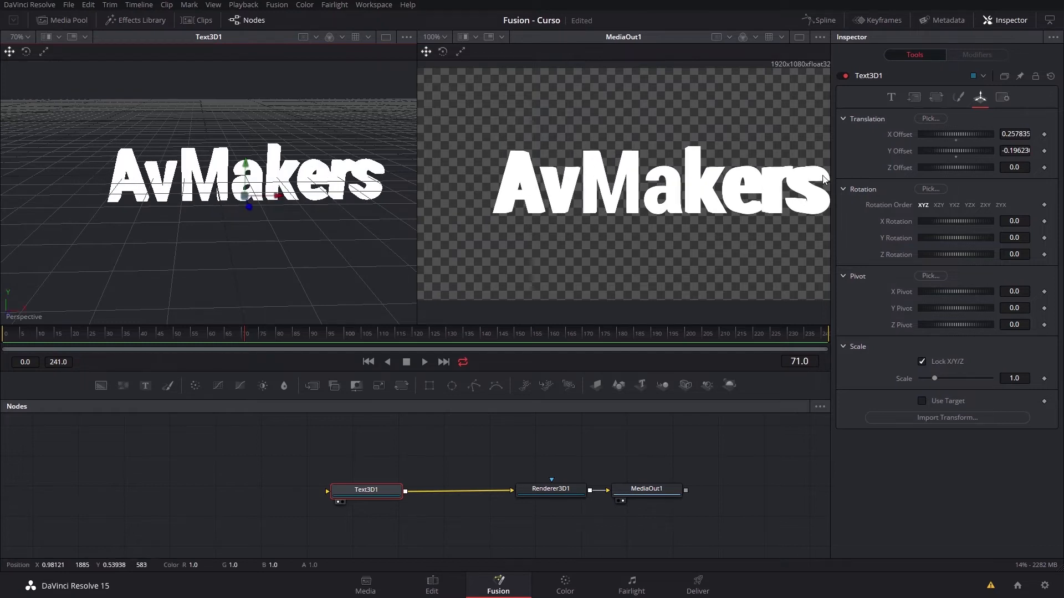
double_click(955, 141)
mouse_move(215, 208)
mouse_down()
mouse_move(229, 284)
mouse_move(224, 161)
mouse_move(229, 221)
mouse_up()
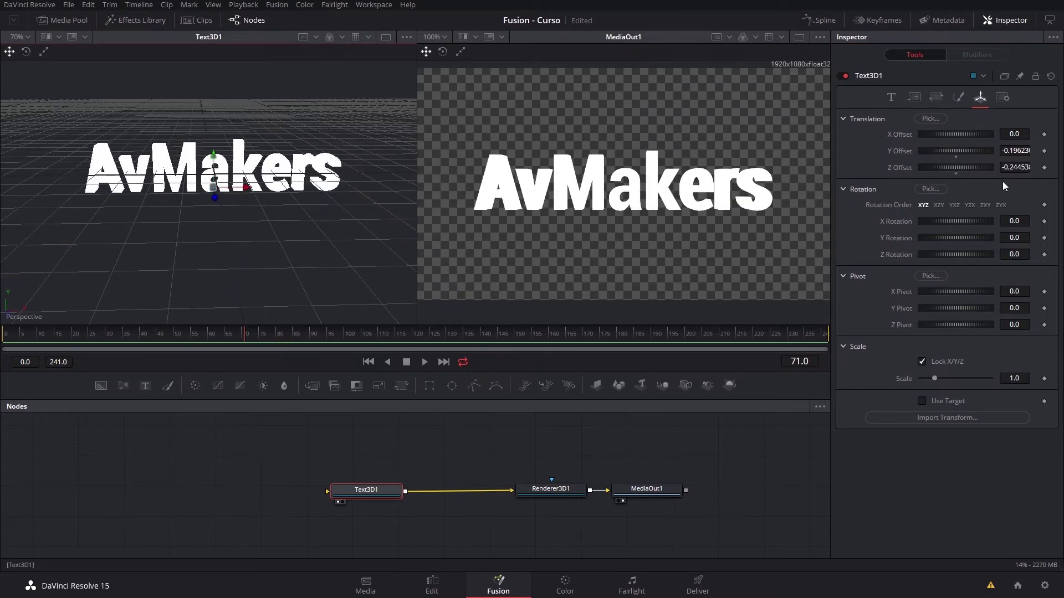
double_click(956, 168)
Transform the text to a Y rotation of about 7.94, scale about 0.96, X offset about 0.046 and Z offset about -0.301.
mouse_move(943, 238)
mouse_down()
mouse_move(954, 241)
mouse_move(925, 240)
mouse_move(940, 244)
mouse_up()
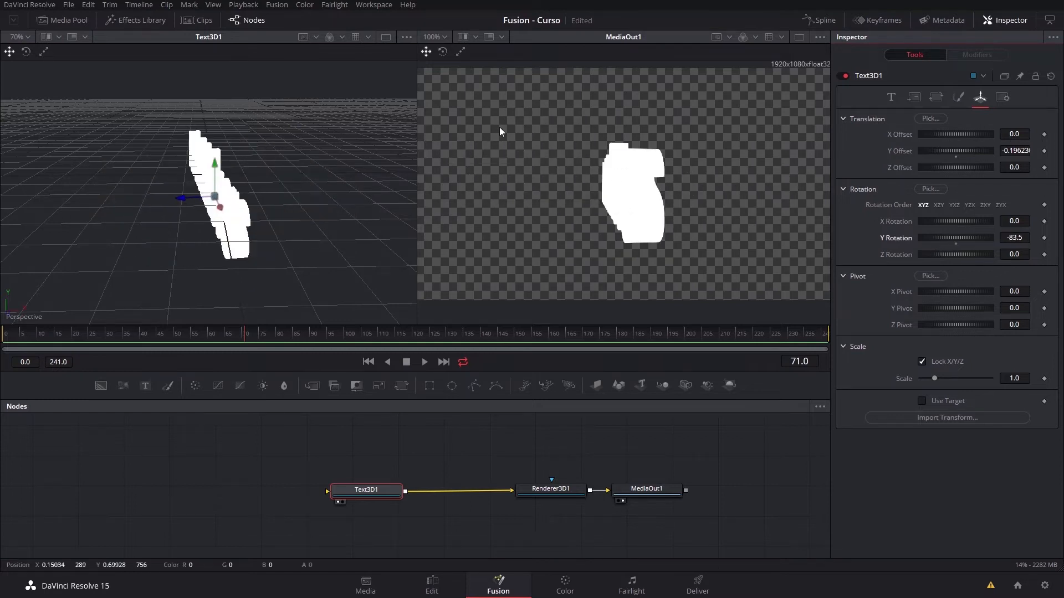
click(26, 51)
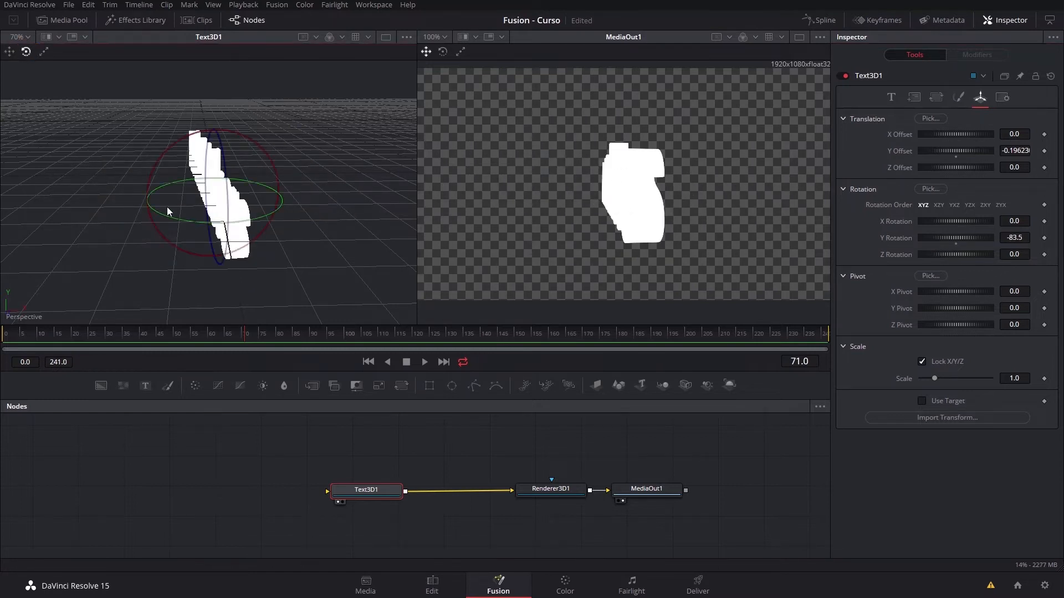
drag(168, 215, 219, 192)
click(44, 51)
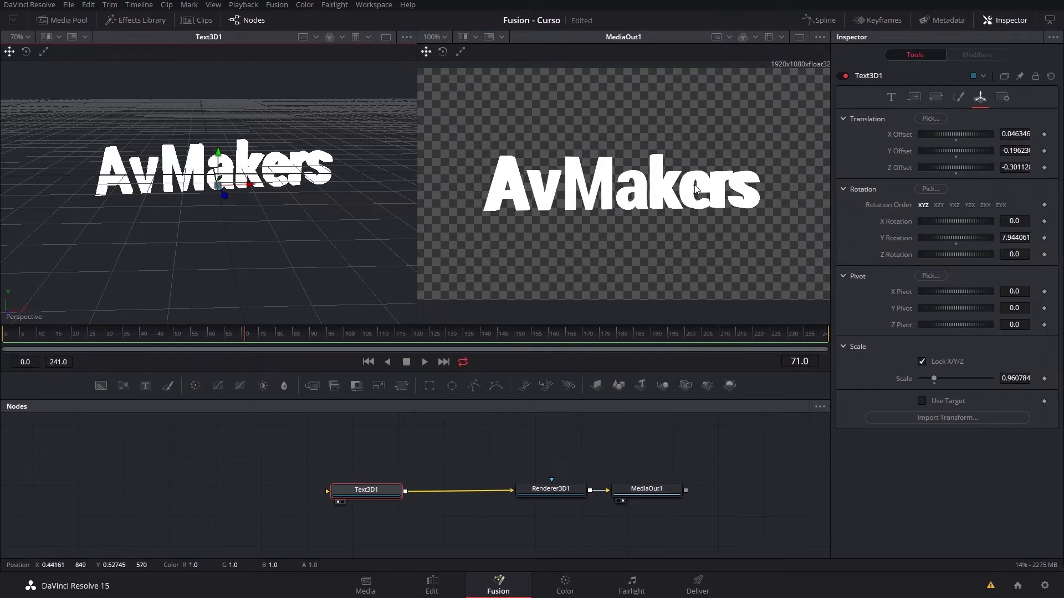
Colour the text material blue with hue 0.608, saturation 0.578 and value 0.85, and set the extrusion depth to 0.1402.
click(959, 97)
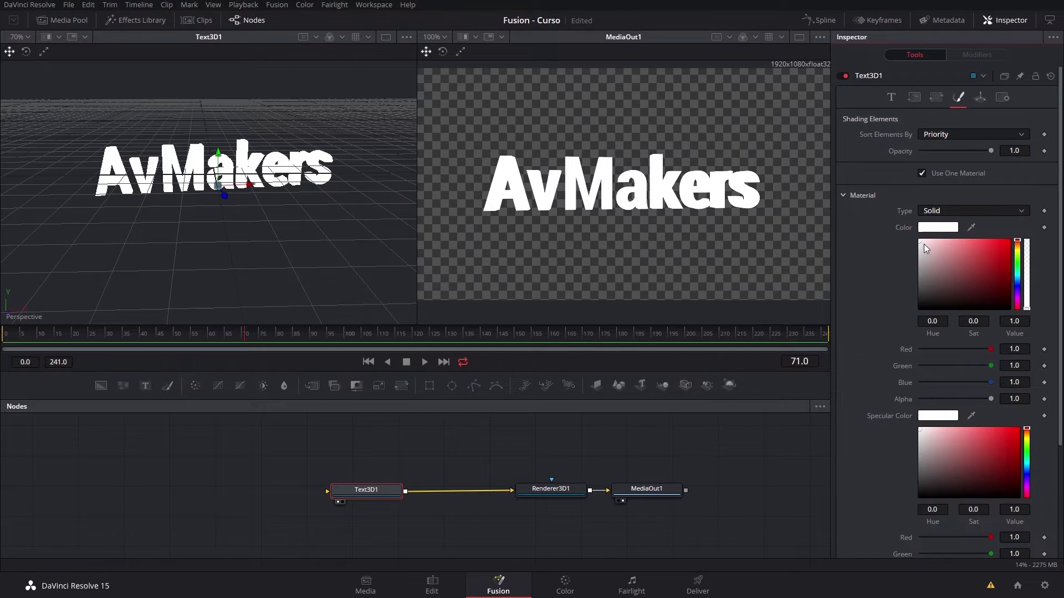
drag(921, 246, 1018, 282)
drag(966, 250, 972, 250)
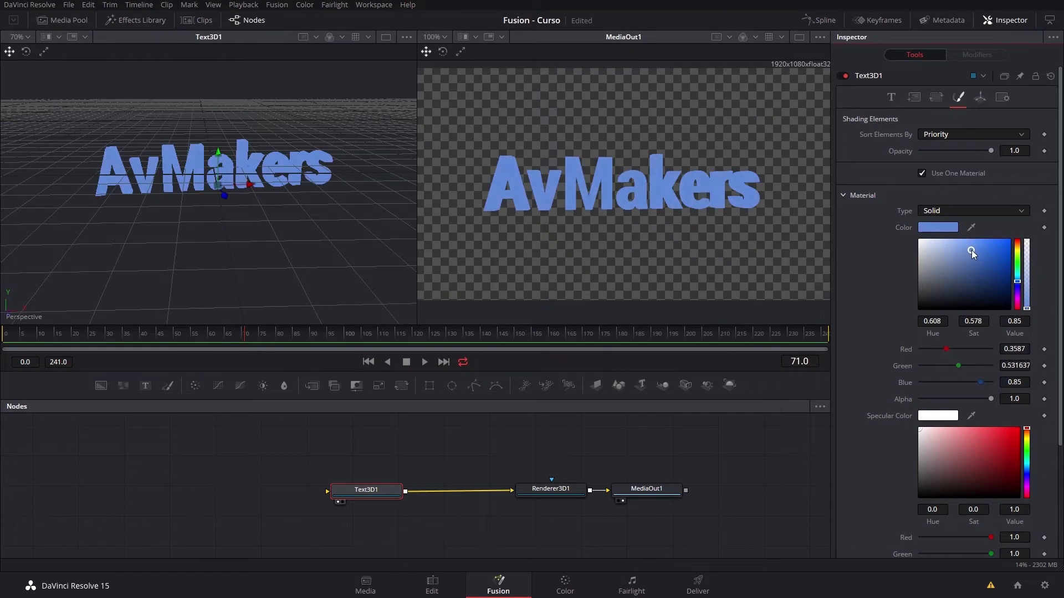
click(892, 97)
mouse_move(969, 172)
mouse_down()
mouse_move(942, 175)
mouse_move(981, 175)
mouse_move(969, 177)
mouse_up()
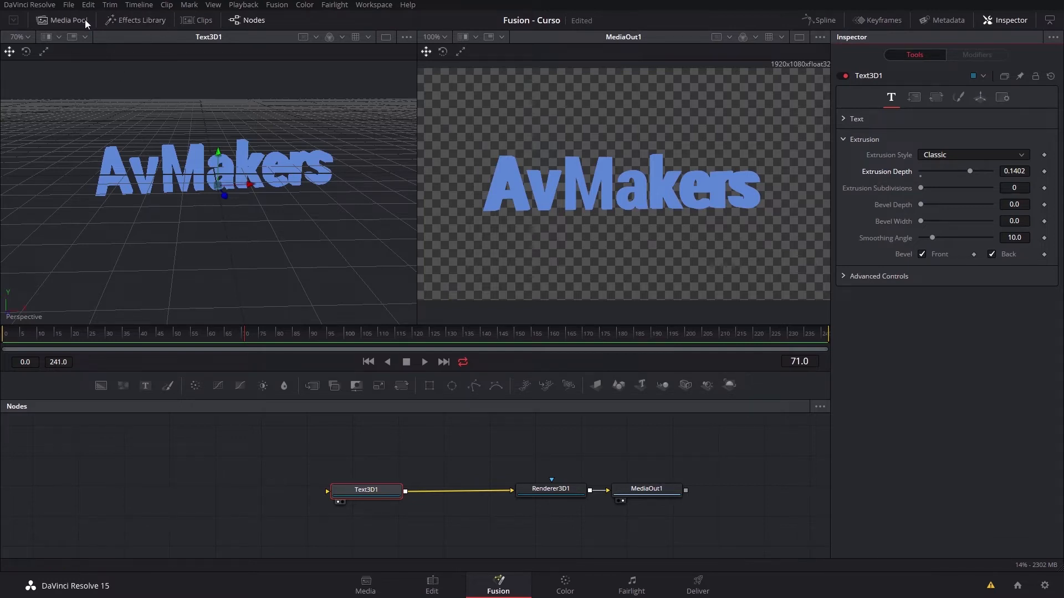
Add two Point Light nodes from the 3D light tools to the node graph and hide the Effects Library.
click(125, 21)
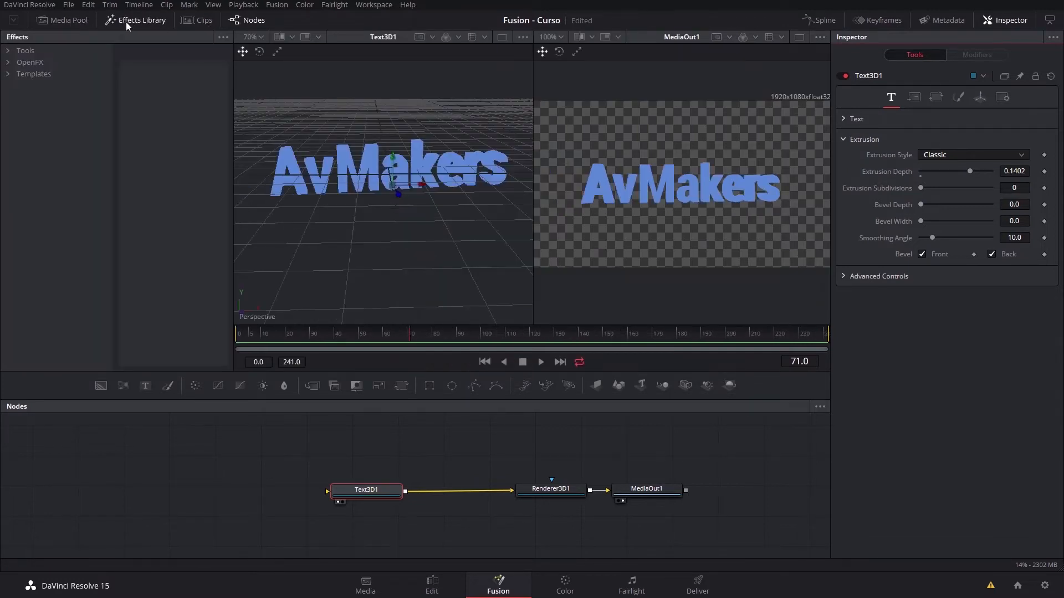
click(8, 51)
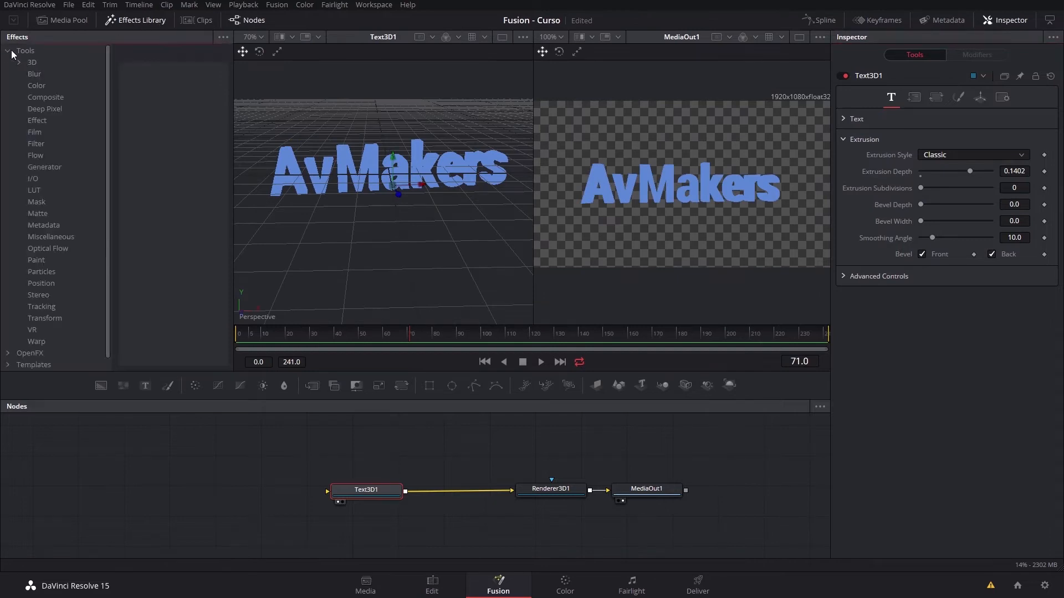
click(27, 62)
click(19, 62)
click(46, 74)
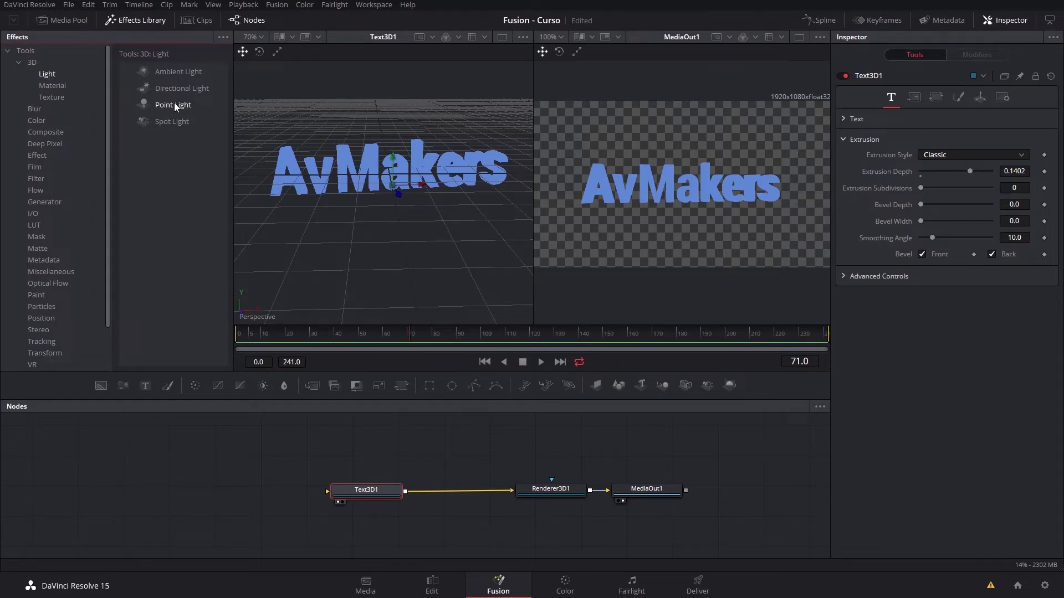
drag(156, 117, 449, 451)
click(144, 105)
drag(544, 450, 543, 450)
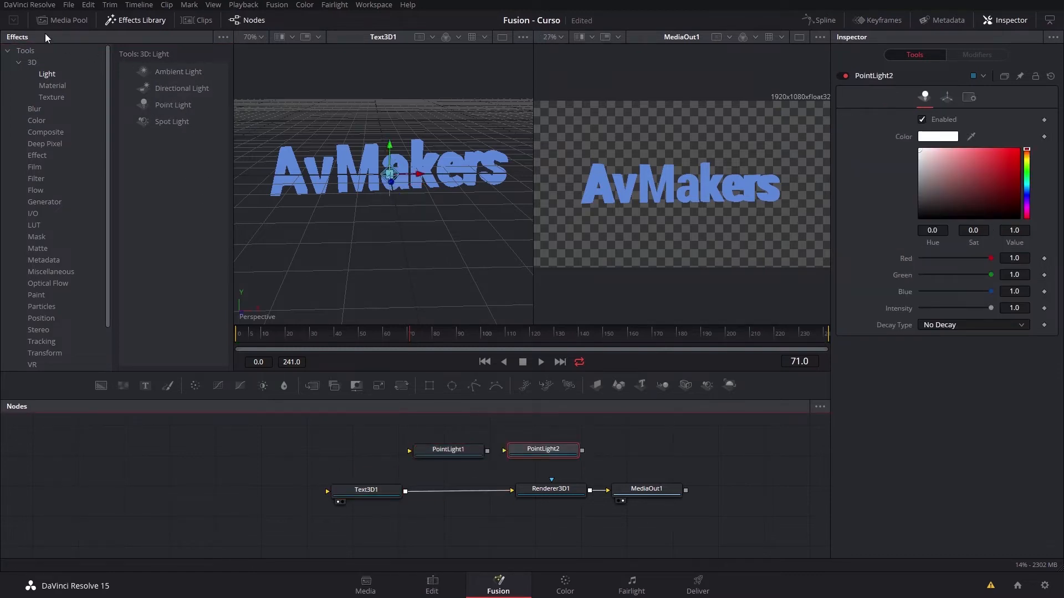
click(128, 21)
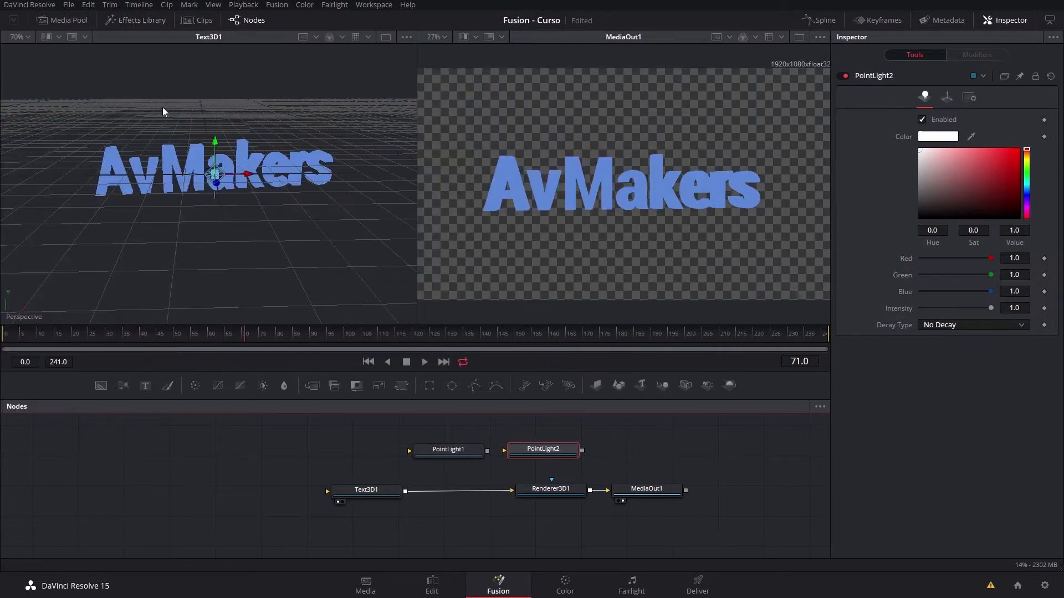
Arrange the PointLight1 and PointLight2 nodes side by side above the link between Text3D1 and Renderer3D1.
drag(450, 453, 402, 454)
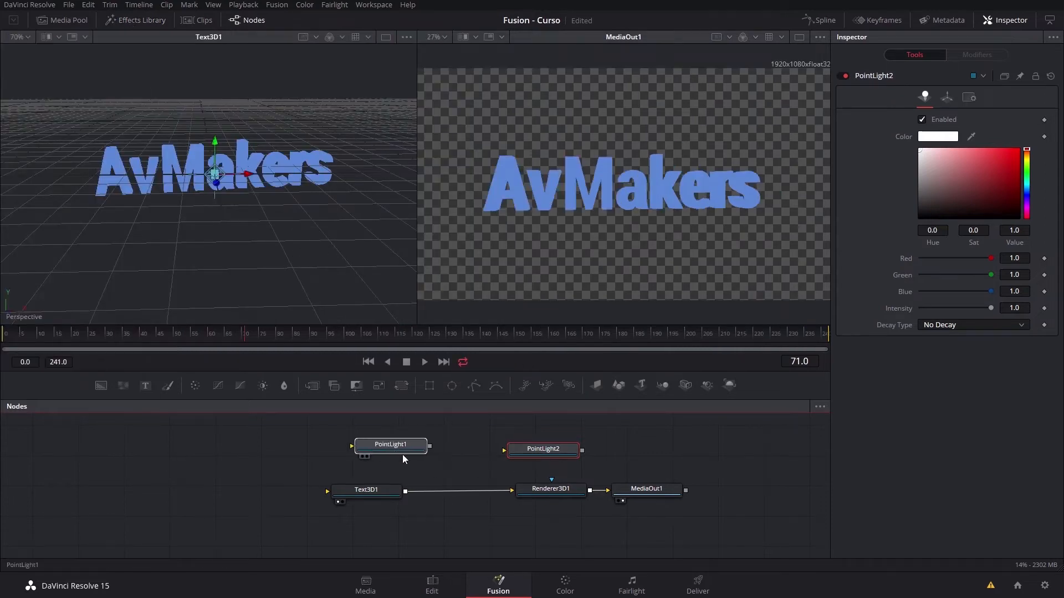
drag(500, 451, 489, 449)
drag(386, 445, 335, 446)
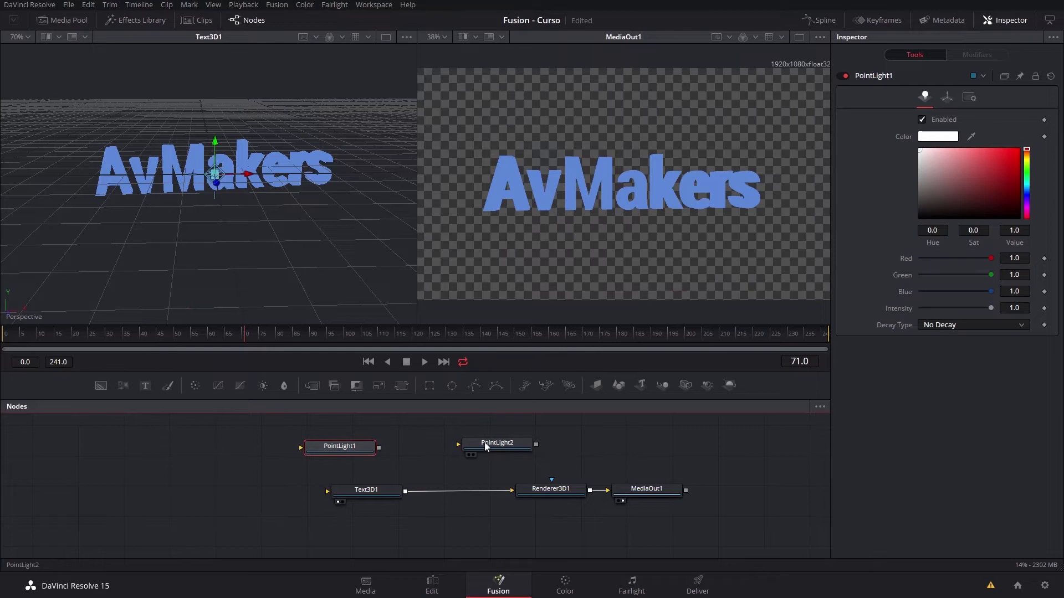
drag(495, 448, 454, 449)
Place PointLight2 below the letter A in front of the title and PointLight1 above the title's final letter.
click(455, 445)
drag(253, 175, 231, 176)
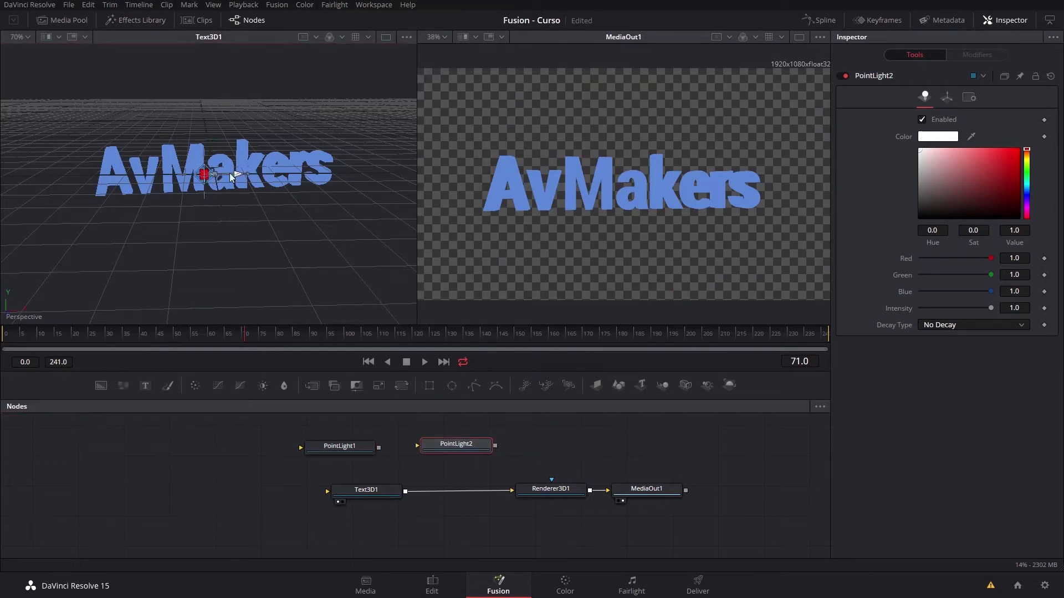
drag(120, 228, 120, 231)
click(460, 447)
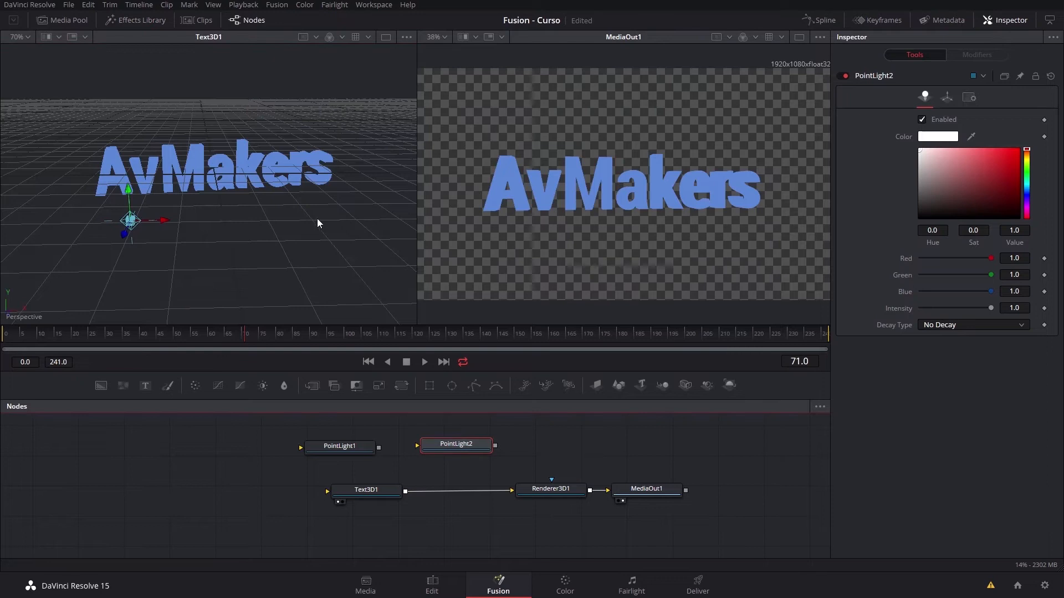
click(342, 456)
drag(216, 194, 366, 126)
Combine PointLight1 and Text3D1 in a Merge3D node and connect its output to Renderer3D1.
drag(376, 496, 238, 475)
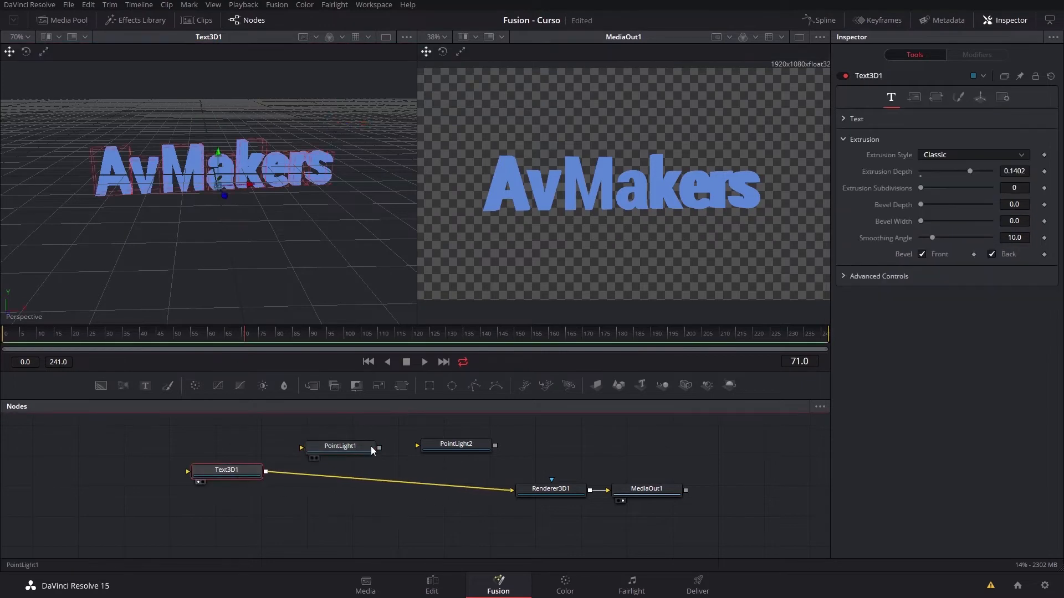
drag(379, 448, 269, 473)
drag(364, 447, 321, 444)
drag(234, 482, 339, 444)
drag(331, 491, 377, 516)
drag(504, 498, 495, 508)
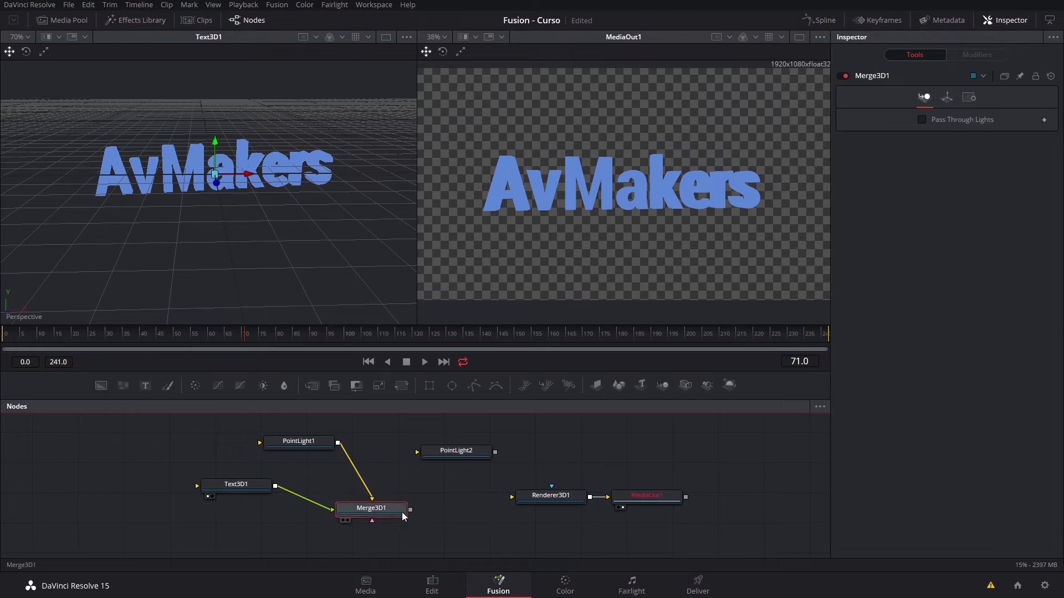
drag(410, 510, 511, 497)
Line up Text3D1 and Merge3D1 with Renderer3D1 in the node graph and shift PointLight1 above Text3D1.
drag(368, 509, 352, 494)
drag(269, 485, 261, 495)
drag(315, 441, 300, 439)
click(300, 439)
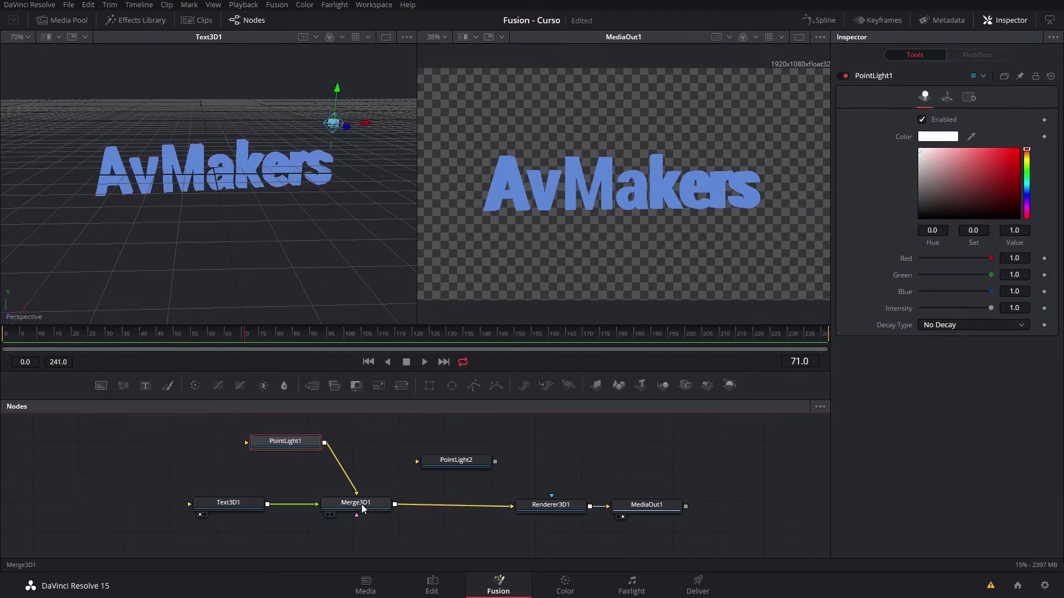
Move PointLight2 beside PointLight1 above Merge3D1 and connect its output to Merge3D1.
drag(296, 441, 258, 443)
drag(464, 462, 399, 456)
click(363, 442)
drag(380, 496, 364, 514)
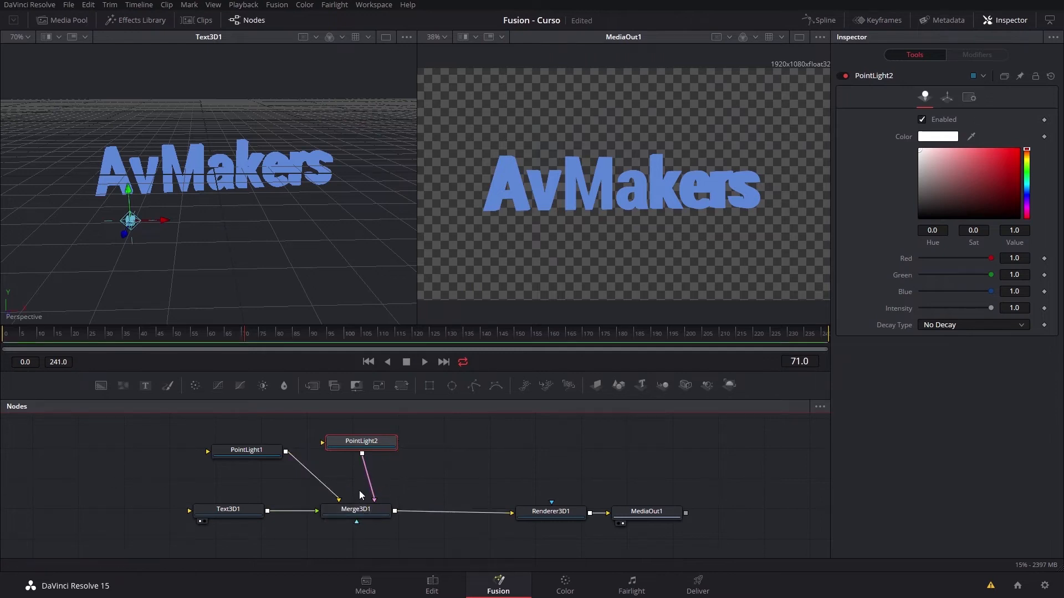
Stack PointLight2 and PointLight1 directly above Text3D1 so that all three inputs of Merge3D1 sit in one column.
drag(251, 453, 234, 481)
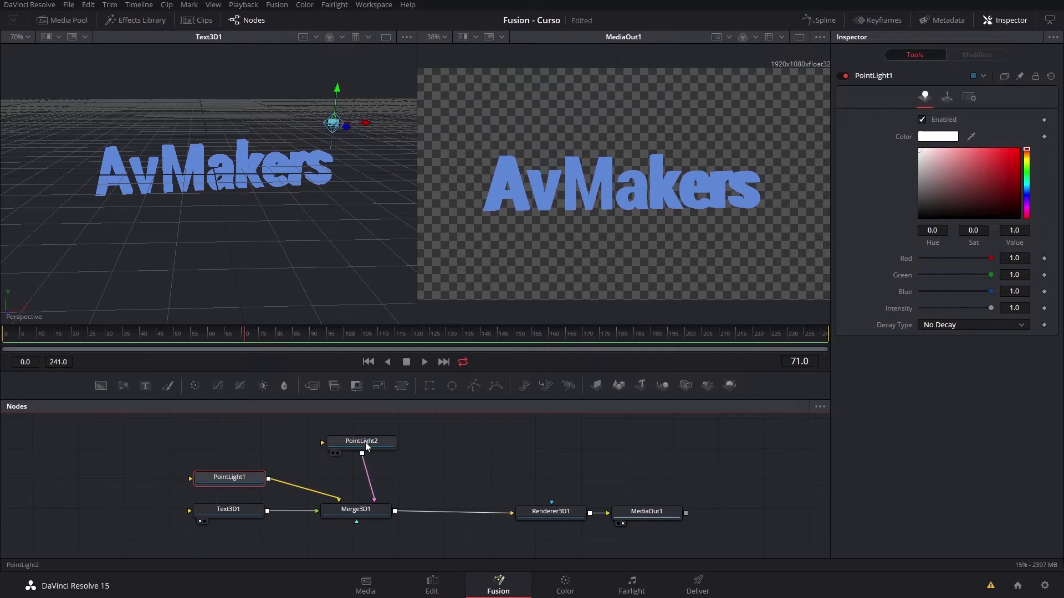
drag(310, 435, 227, 490)
drag(466, 472, 455, 458)
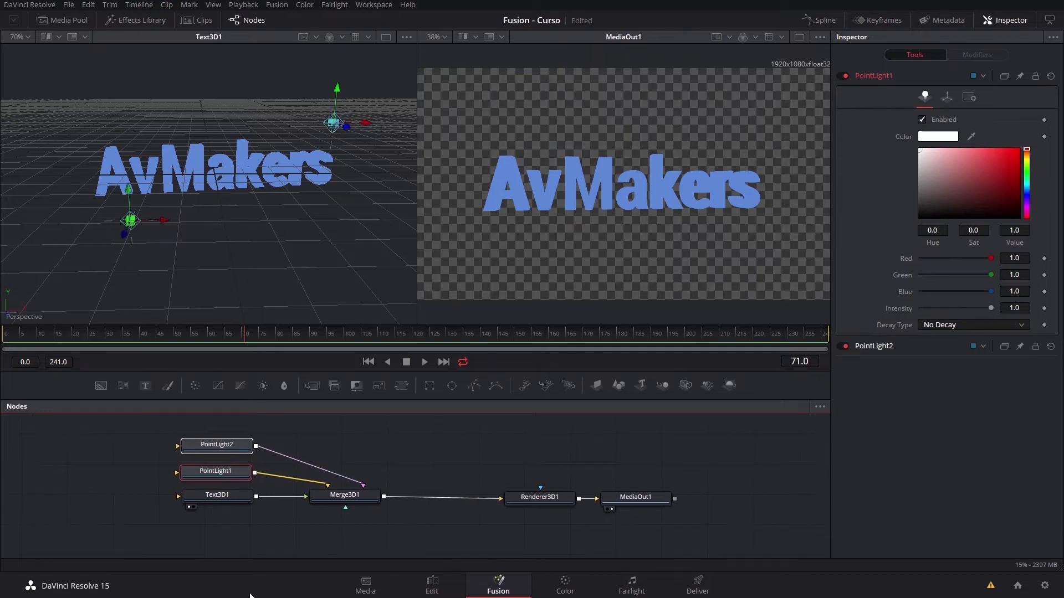
click(474, 518)
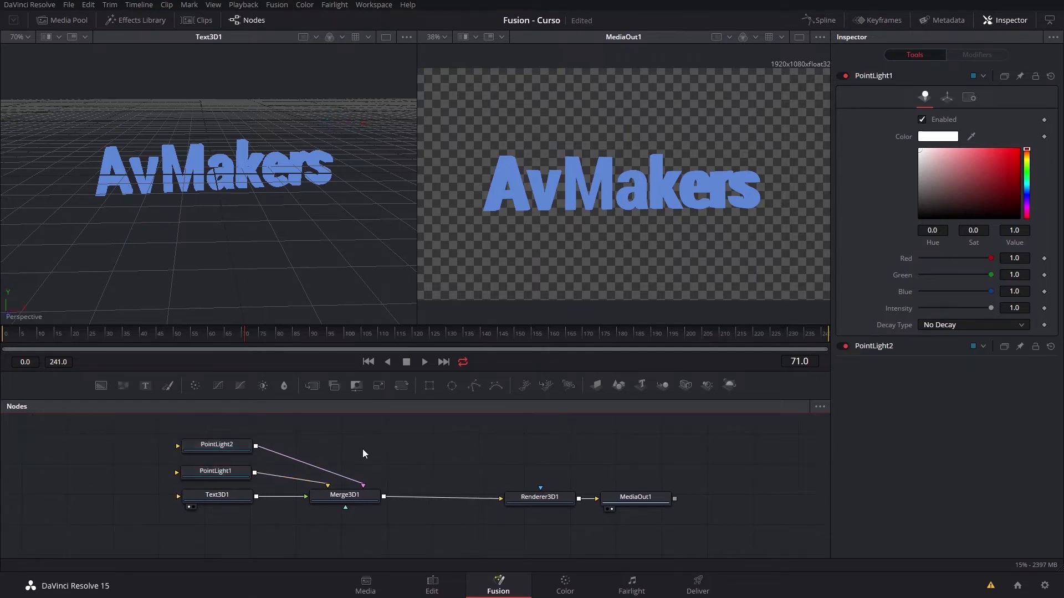
Select PointLight1 and PointLight2 together to check both lights' positions around the title.
click(221, 474)
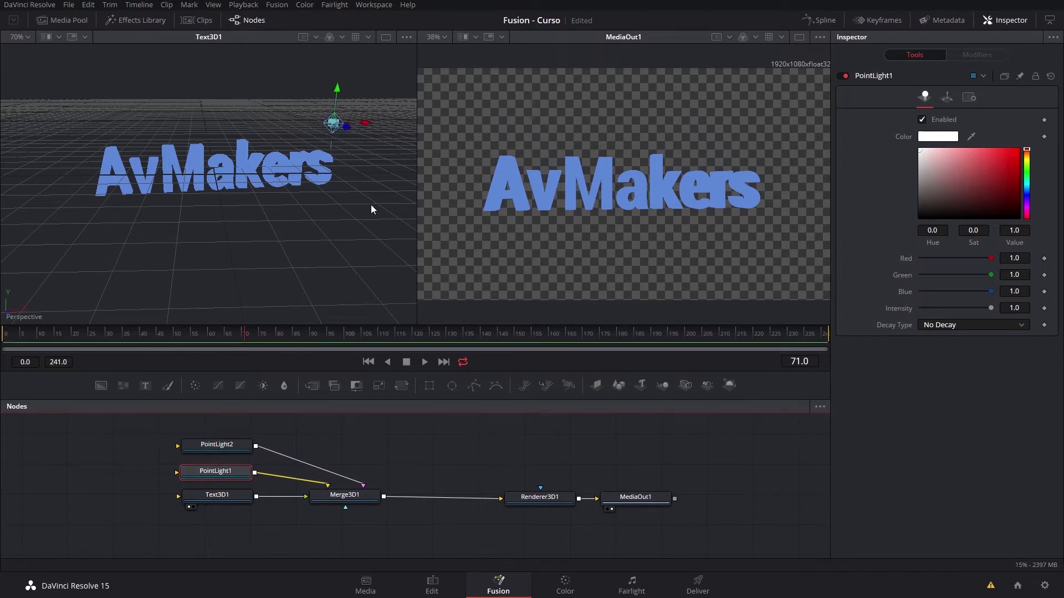
drag(124, 436, 213, 484)
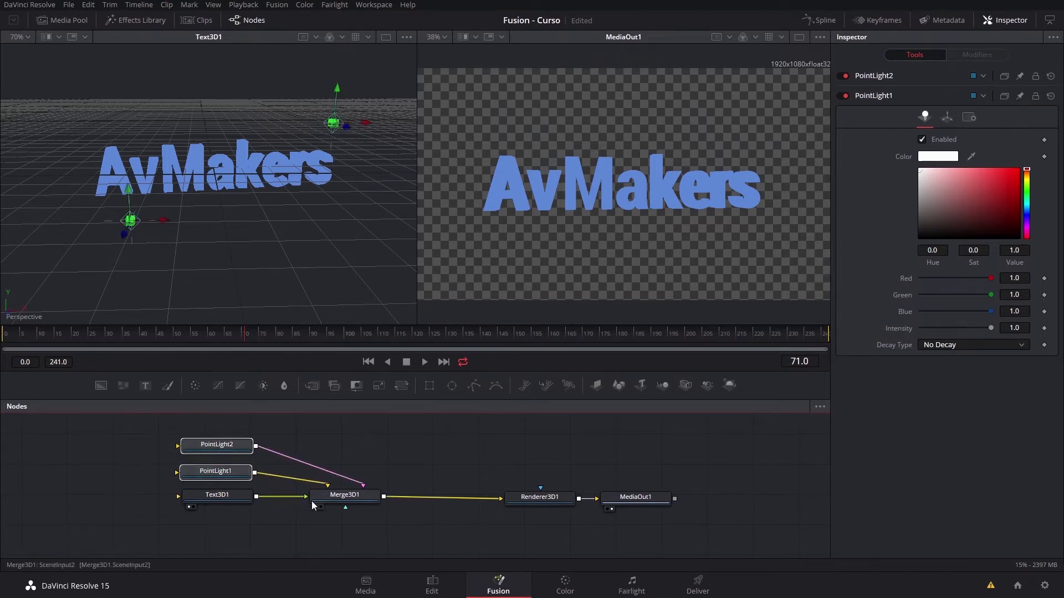
Enable both lighting and shadows in Renderer3D1 so the point lights affect the rendered title.
click(339, 502)
click(537, 501)
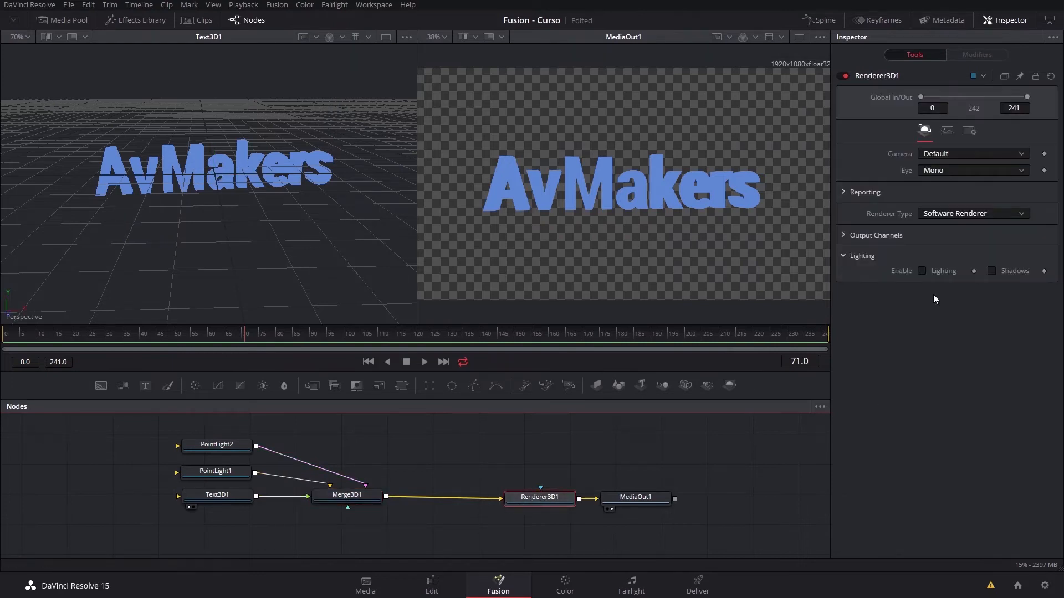
click(922, 271)
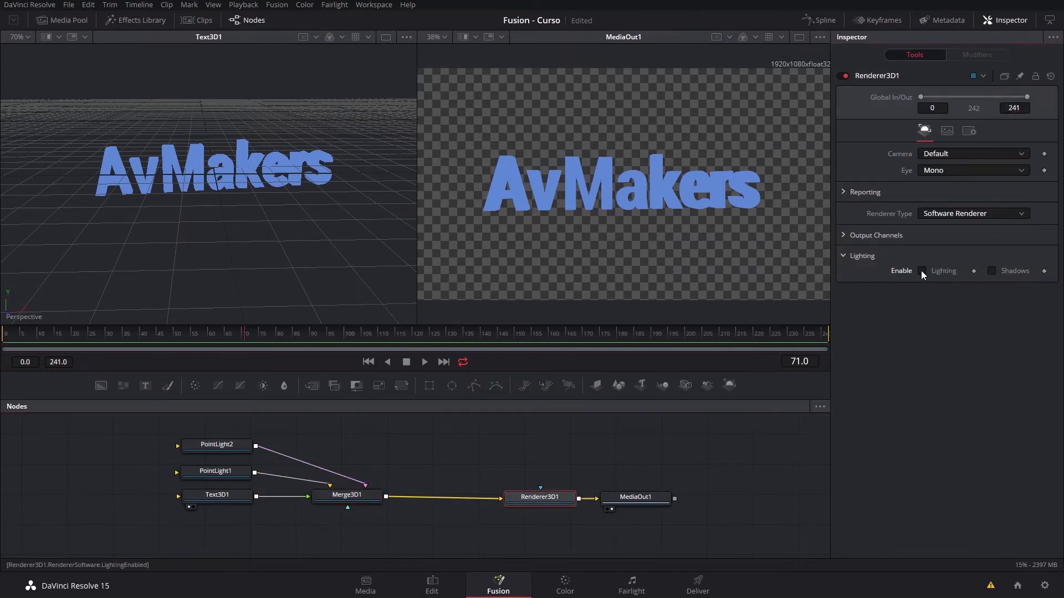
click(992, 271)
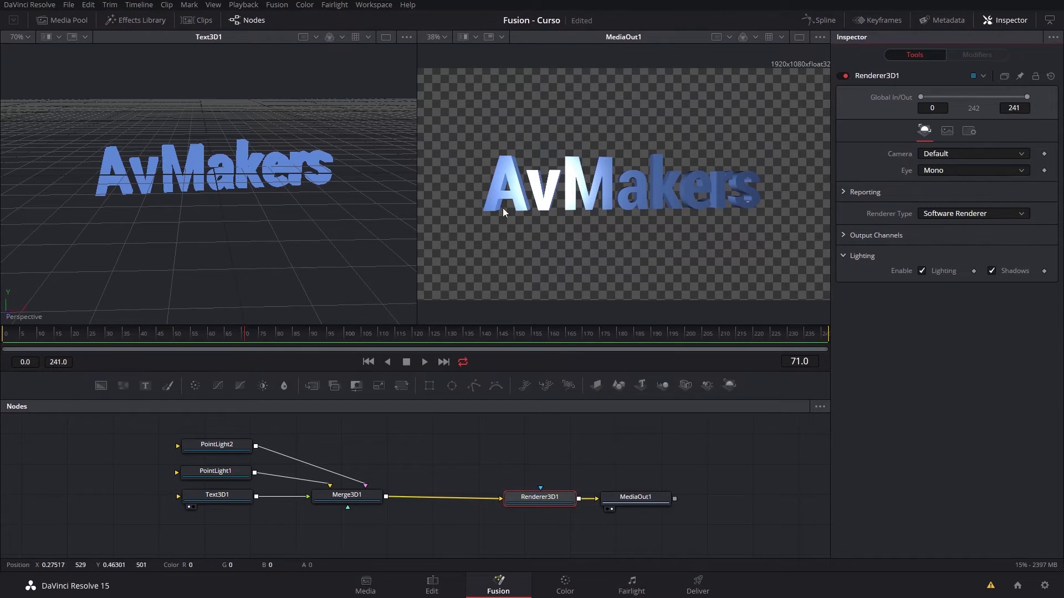
Try PointLight2 at the far end of the title, bring it back toward the middle, and raise it high above the letters.
click(222, 471)
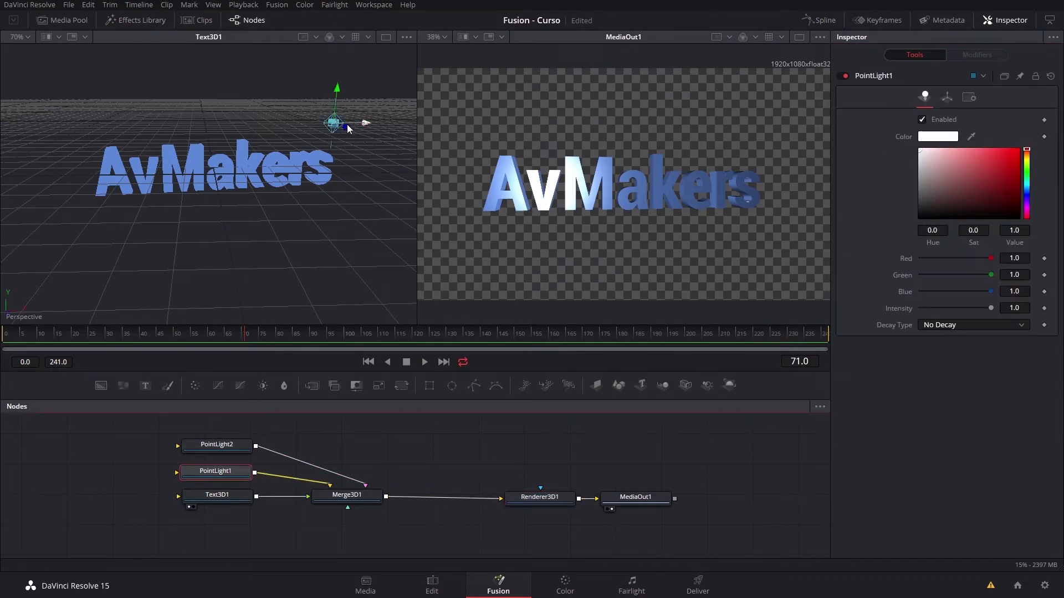
click(221, 446)
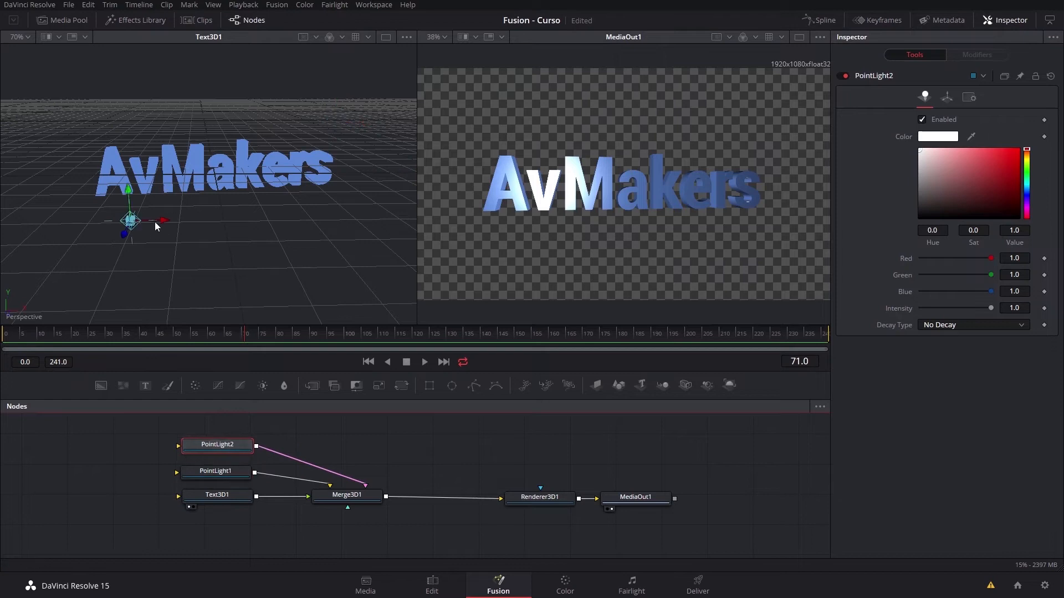
drag(165, 222, 391, 225)
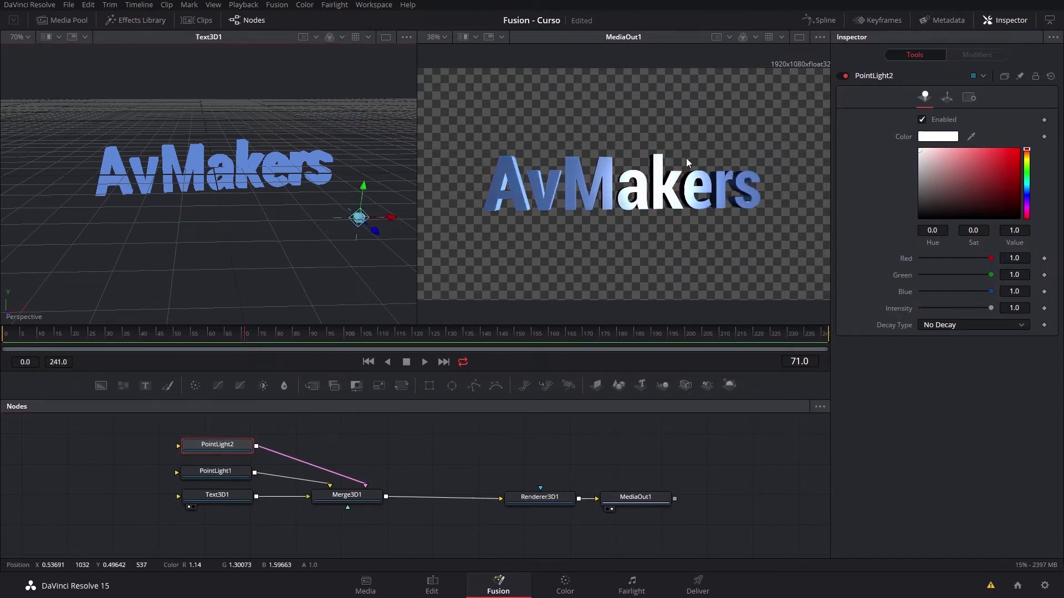
drag(398, 220, 257, 236)
drag(216, 189, 240, 54)
drag(240, 62, 175, 79)
Slide PointLight1 along its X axis toward the middle of the title and raise it higher above the letters.
click(215, 475)
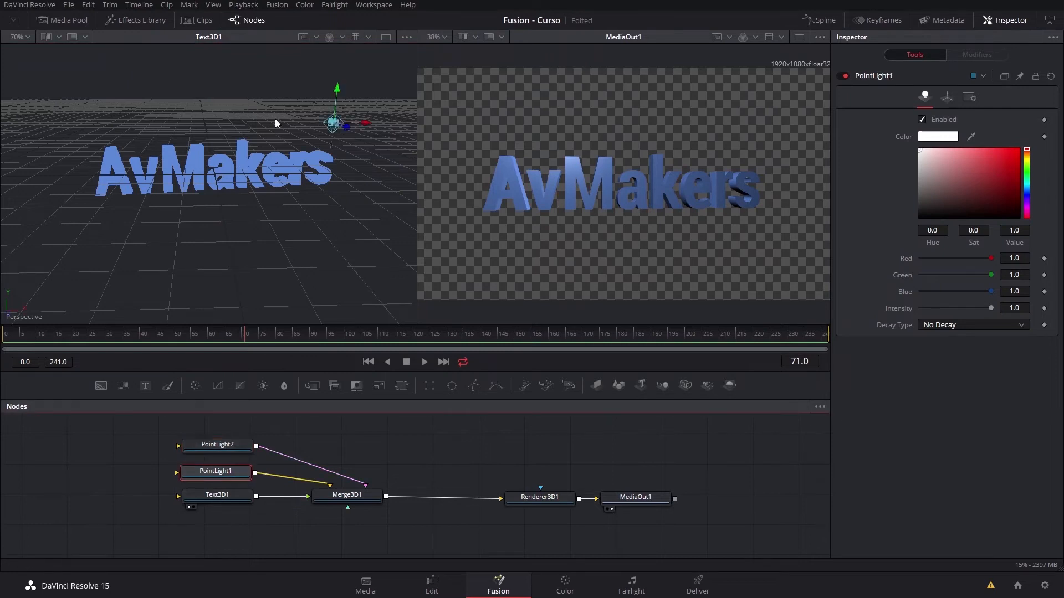
drag(357, 129, 250, 125)
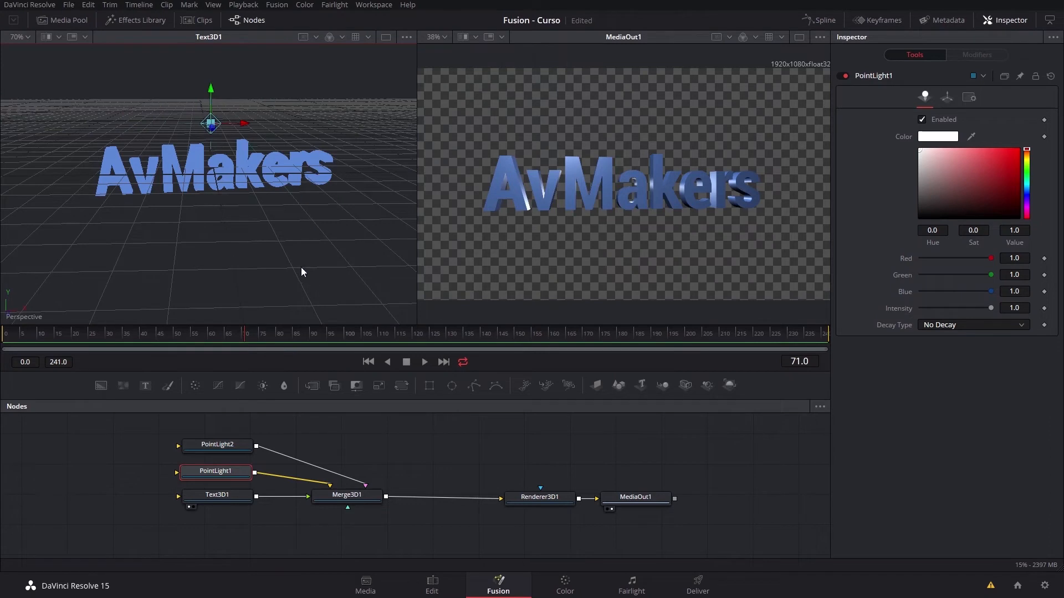
drag(320, 229, 251, 279)
scroll(293, 132, down, 2)
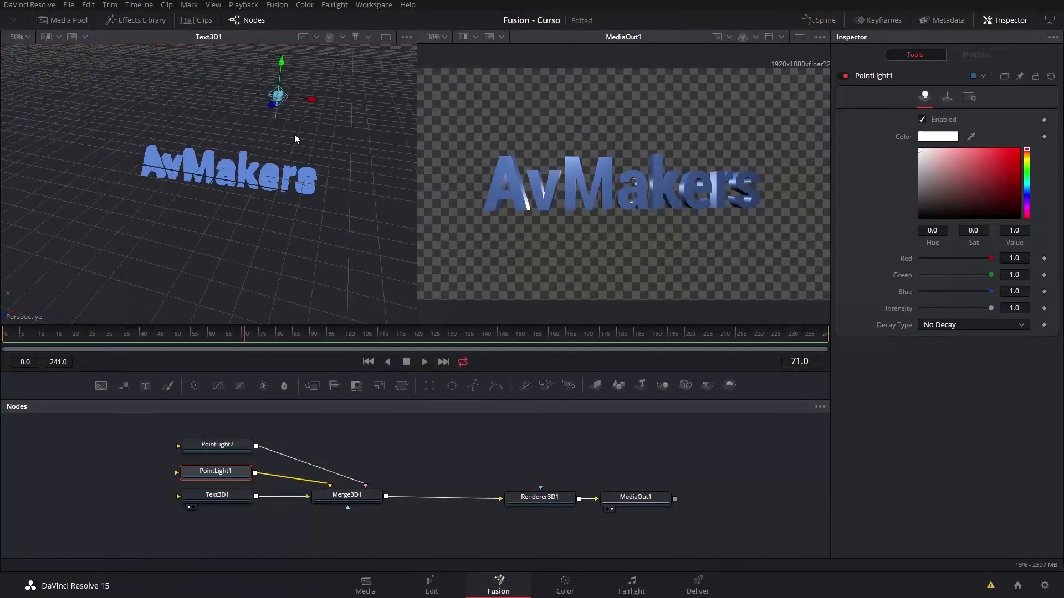
drag(311, 128, 292, 148)
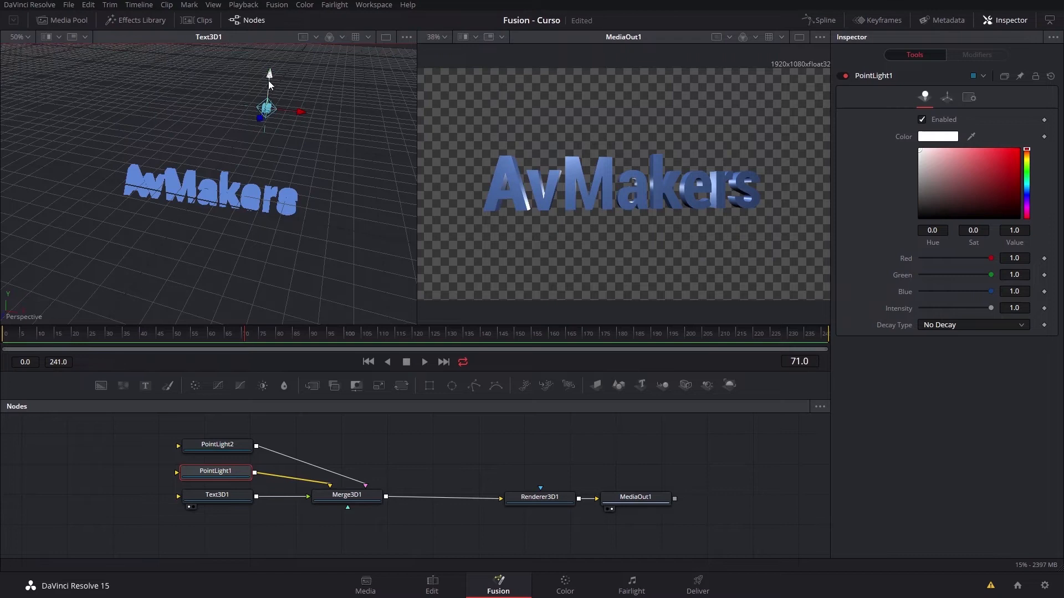
drag(268, 81, 275, 48)
drag(304, 88, 308, 122)
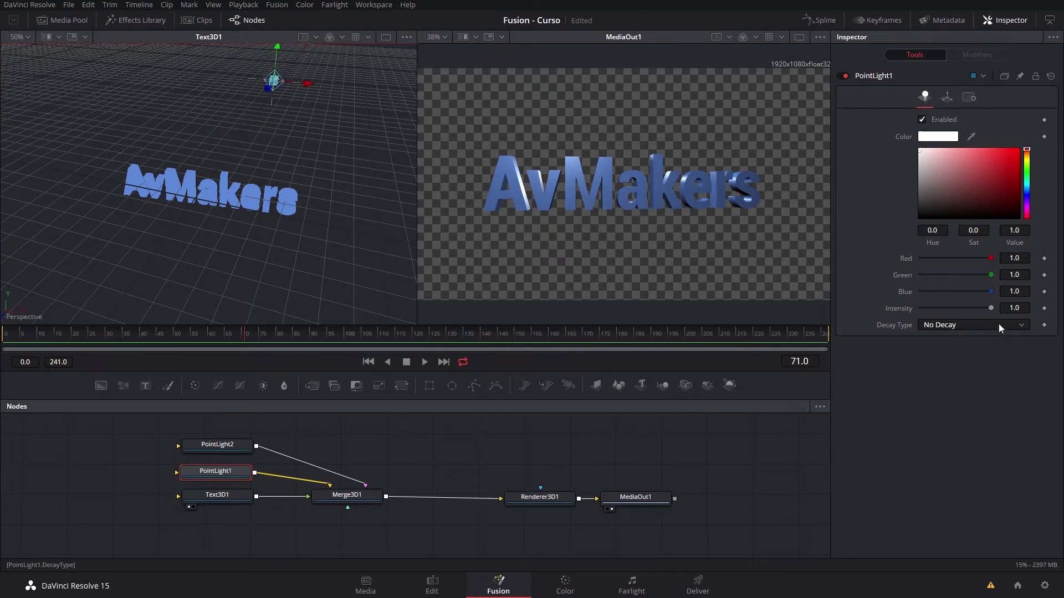
Tint PointLight1 pale turquoise with hue 0.48 and saturation 0.355, and reduce its intensity to 0.441.
mouse_move(991, 308)
mouse_down()
mouse_move(941, 308)
mouse_move(973, 312)
mouse_up()
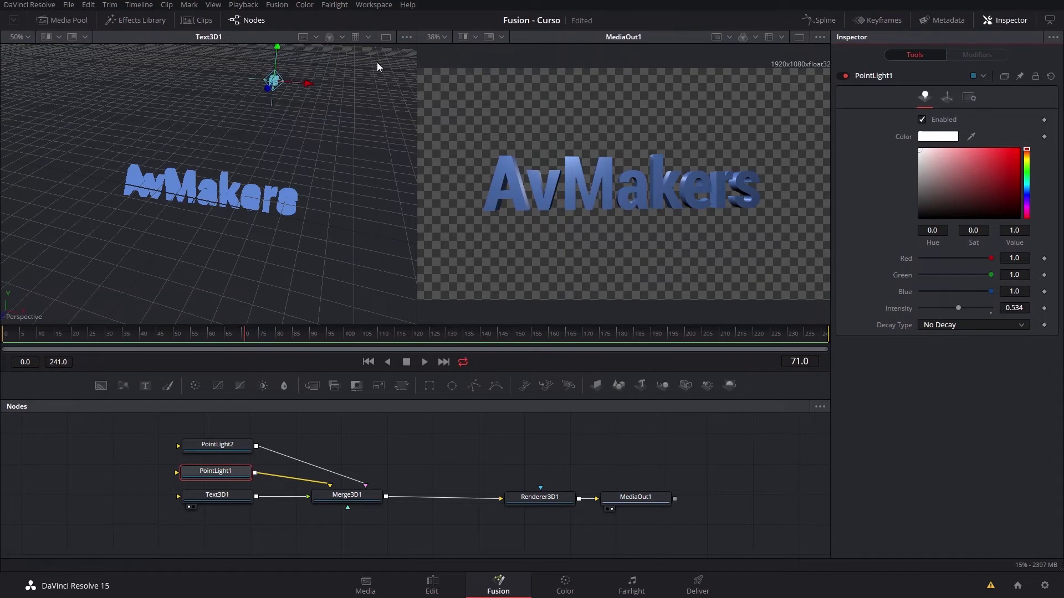
click(920, 196)
mouse_move(924, 198)
mouse_down()
mouse_move(991, 134)
mouse_move(919, 191)
mouse_move(947, 149)
mouse_up()
drag(1026, 174, 1032, 166)
mouse_move(966, 181)
mouse_down()
mouse_move(1022, 131)
mouse_move(1006, 149)
mouse_move(1029, 169)
mouse_move(1031, 203)
mouse_move(1032, 182)
mouse_up()
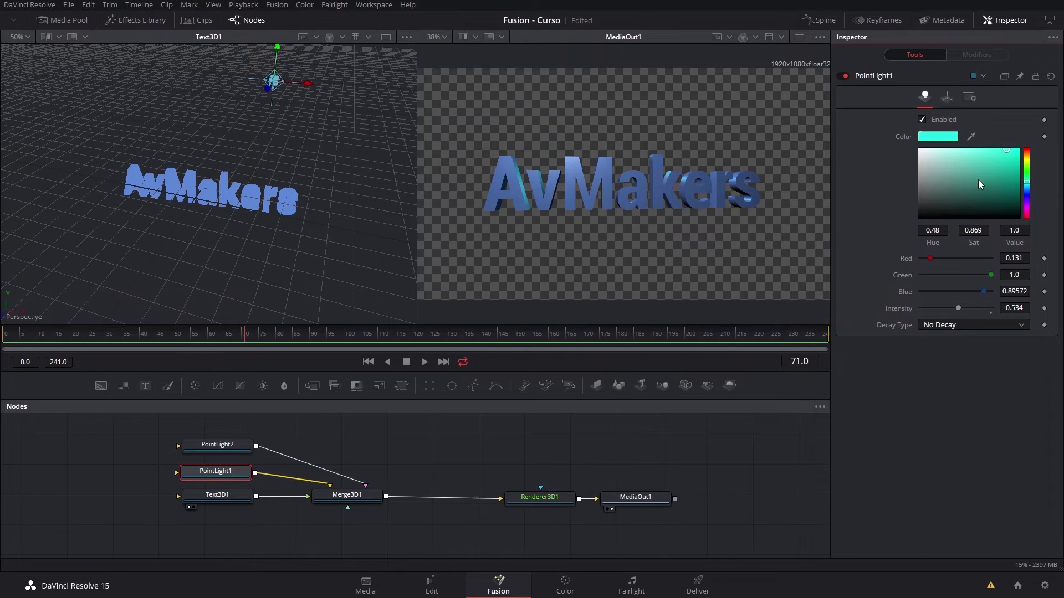
mouse_move(971, 169)
mouse_down()
mouse_move(980, 185)
mouse_move(927, 167)
mouse_move(953, 149)
mouse_up()
mouse_move(959, 308)
mouse_down()
mouse_move(991, 308)
mouse_move(951, 301)
mouse_up()
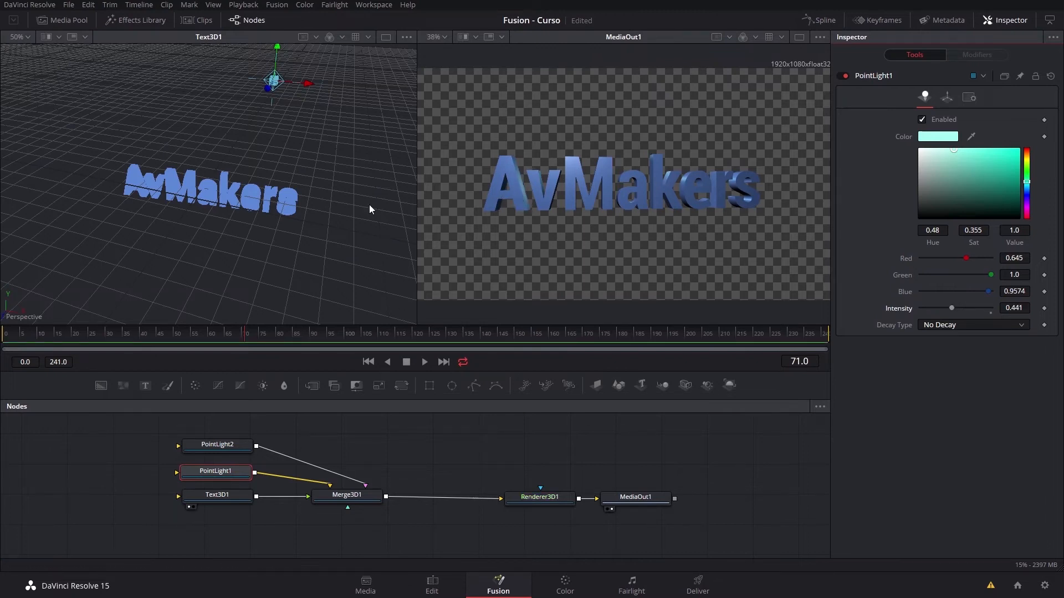
Enlarge the MediaOut1 viewer and increase the extrusion depth of Text3D1 to 0.1843.
drag(412, 316, 316, 316)
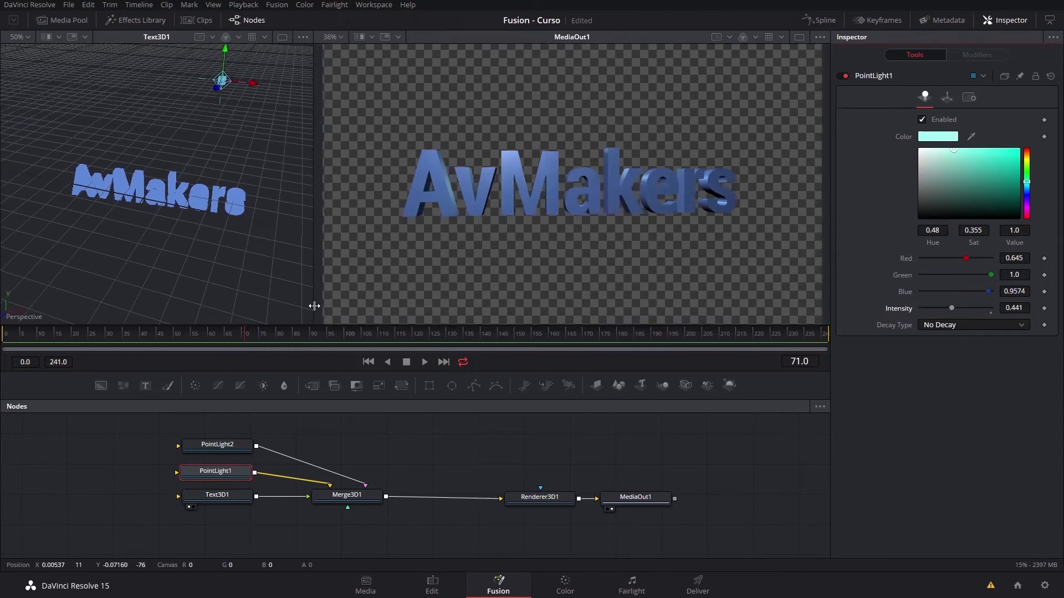
drag(416, 456, 380, 451)
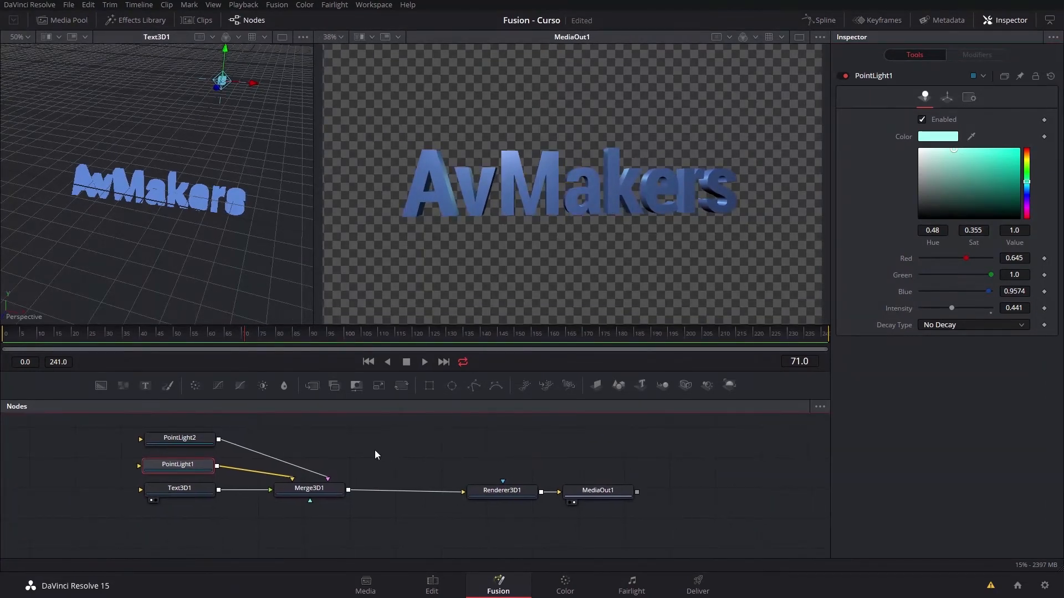
click(175, 491)
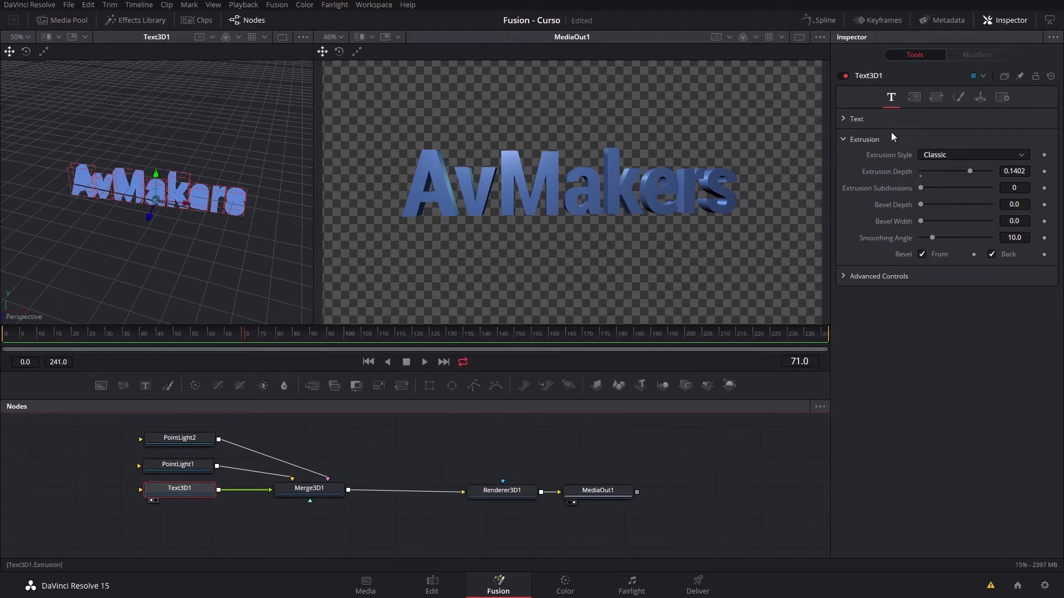
click(971, 172)
mouse_move(971, 170)
mouse_down()
mouse_move(916, 175)
mouse_move(1029, 177)
mouse_move(945, 182)
mouse_move(986, 185)
mouse_up()
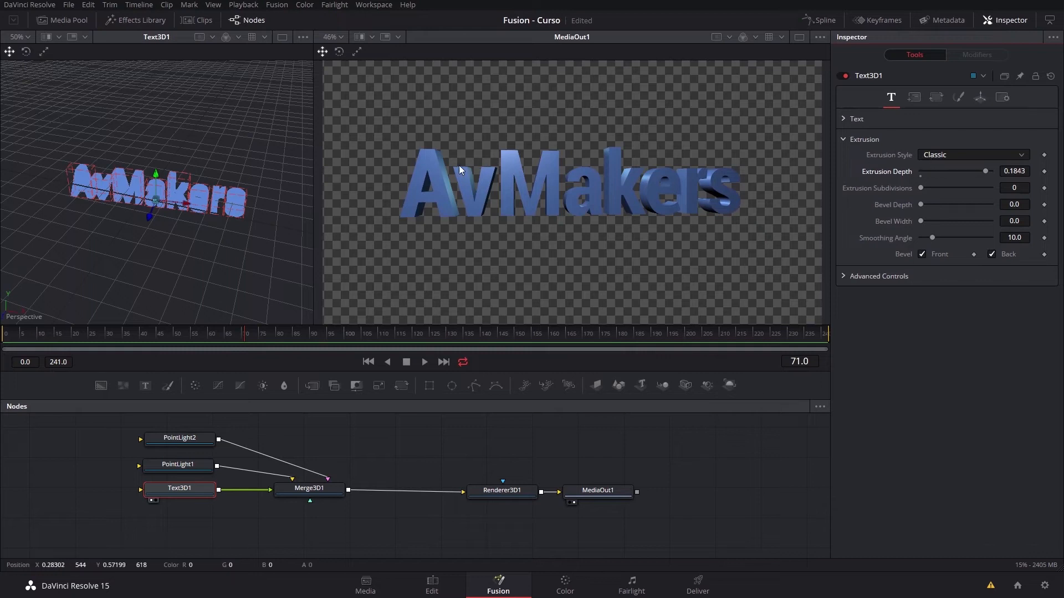
Switch the extrusion style of Text3D1 to Custom and give it a bevel width of 0.0094.
click(935, 155)
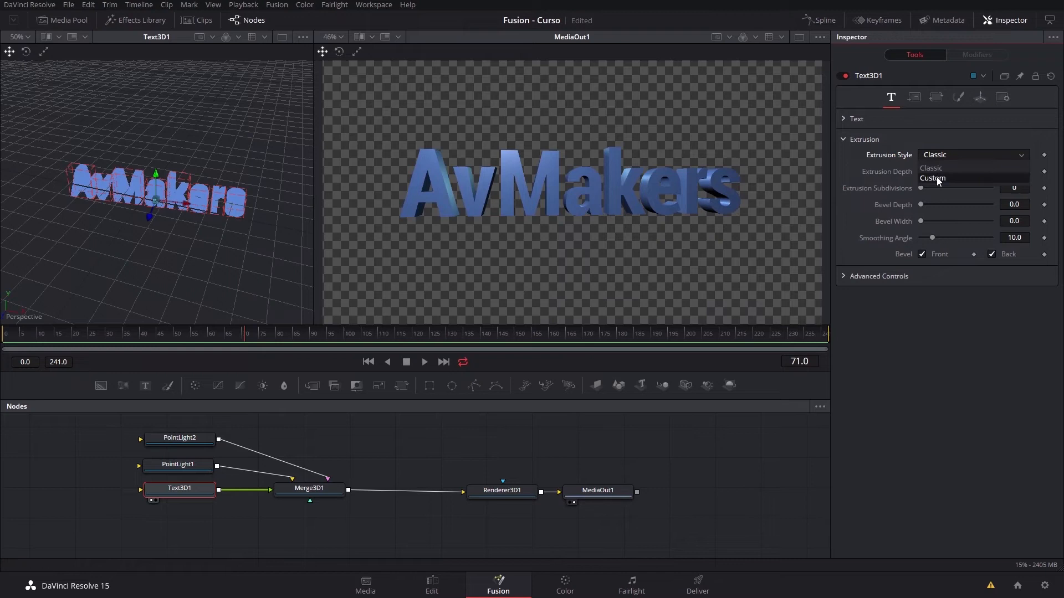
click(934, 177)
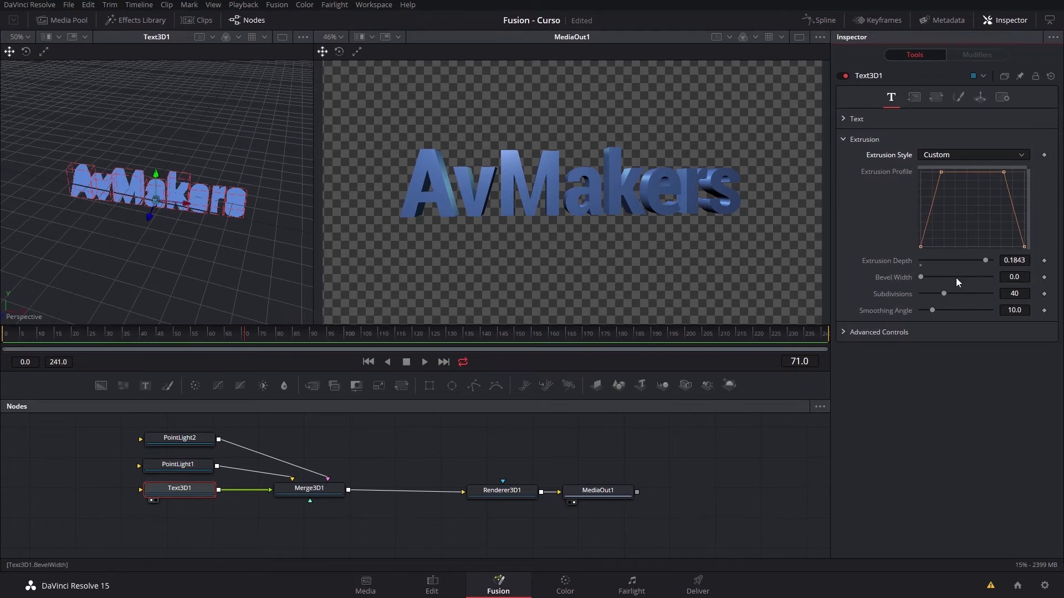
drag(921, 276, 927, 277)
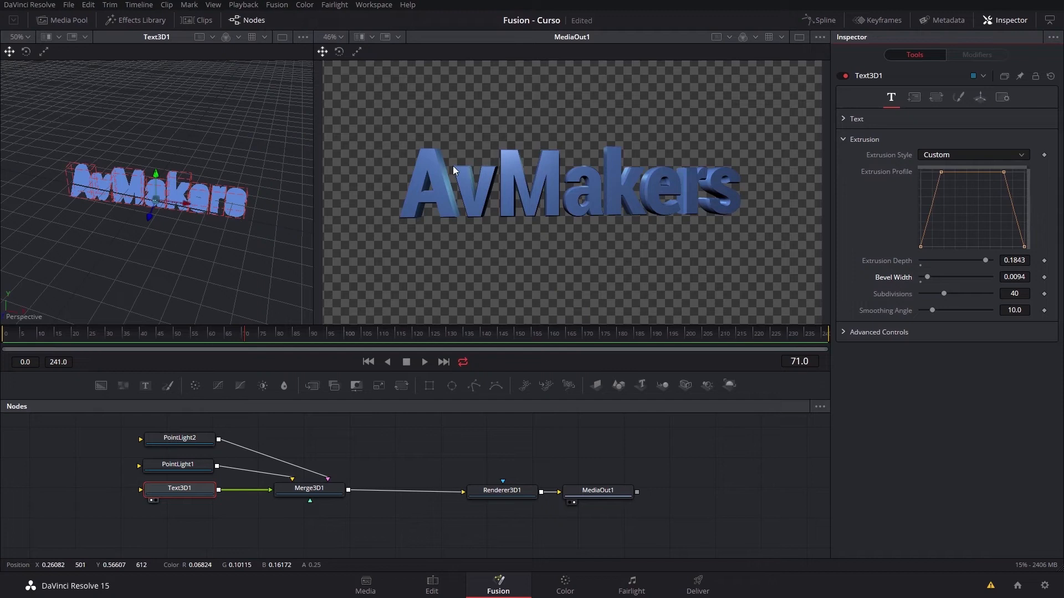
Try different subdivisions and bevel widths on the letter edges, ending with 40 subdivisions and a bevel width of 0.0126.
click(338, 36)
click(339, 91)
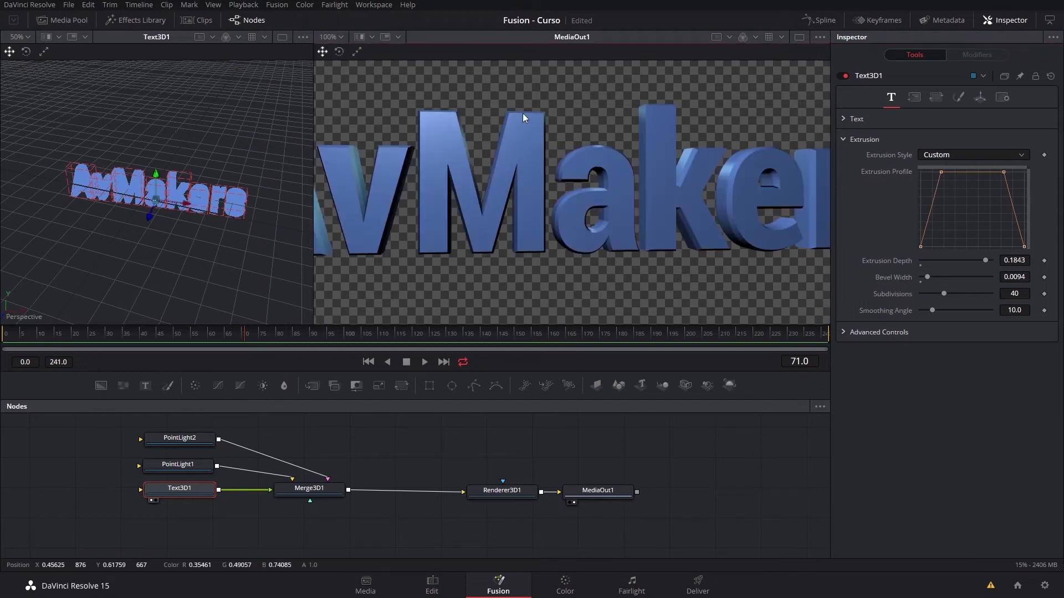
drag(579, 106, 648, 113)
drag(667, 259, 564, 269)
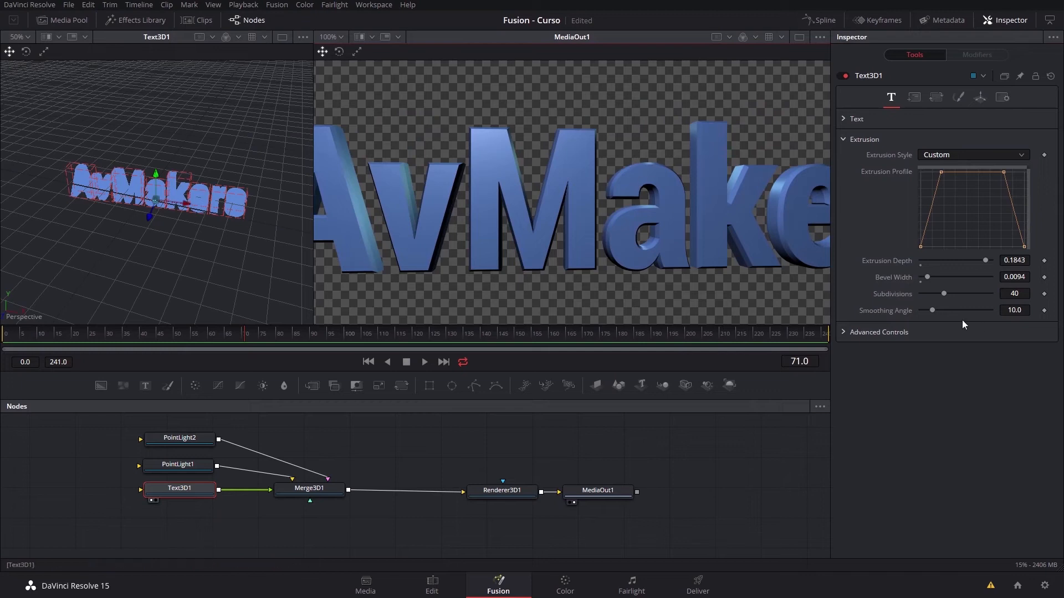
drag(930, 274, 981, 288)
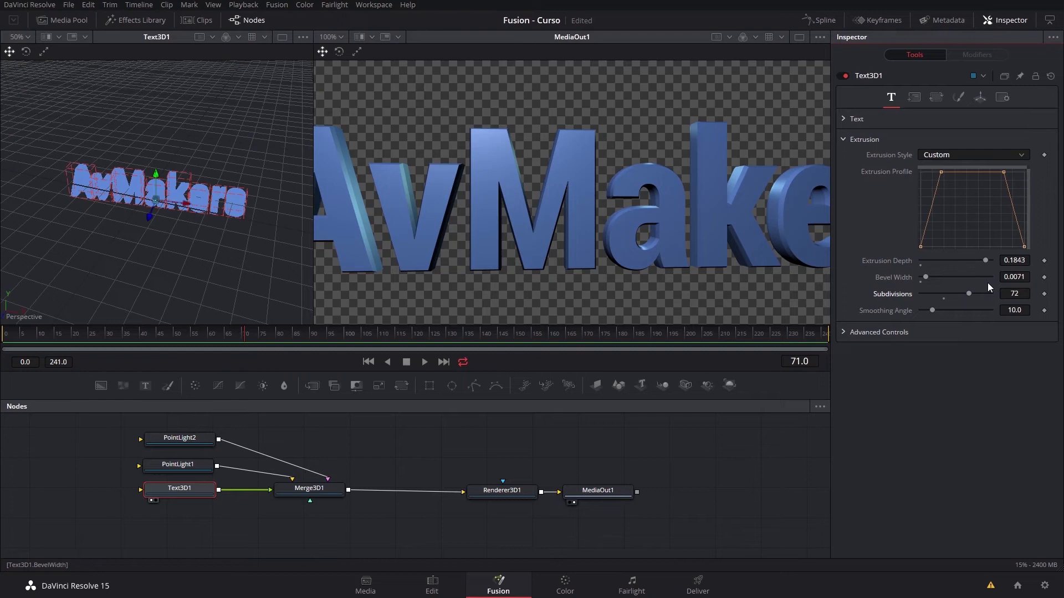
click(942, 299)
drag(927, 277, 948, 277)
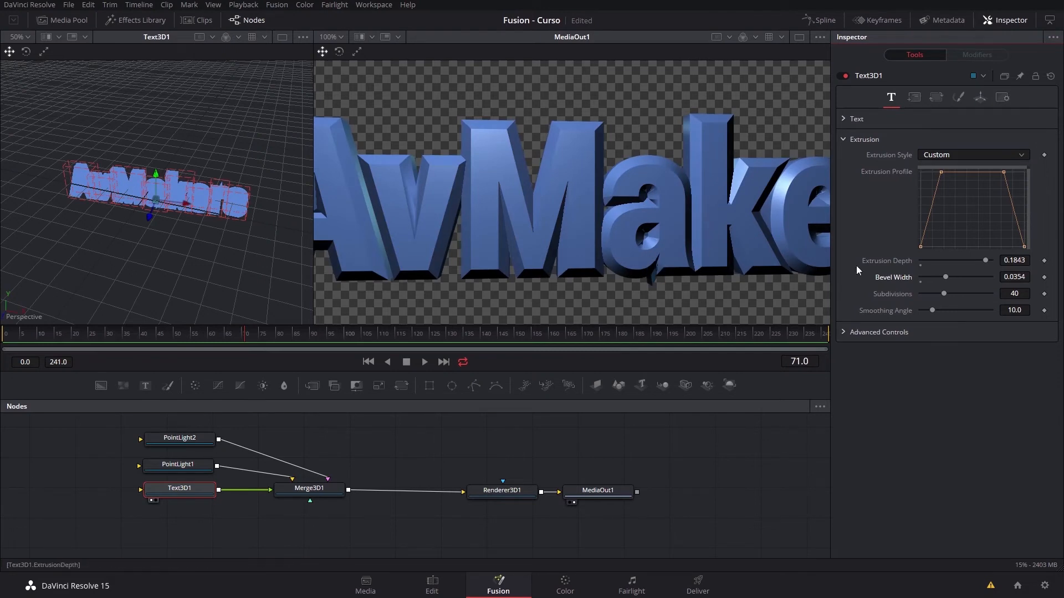
drag(945, 277, 930, 277)
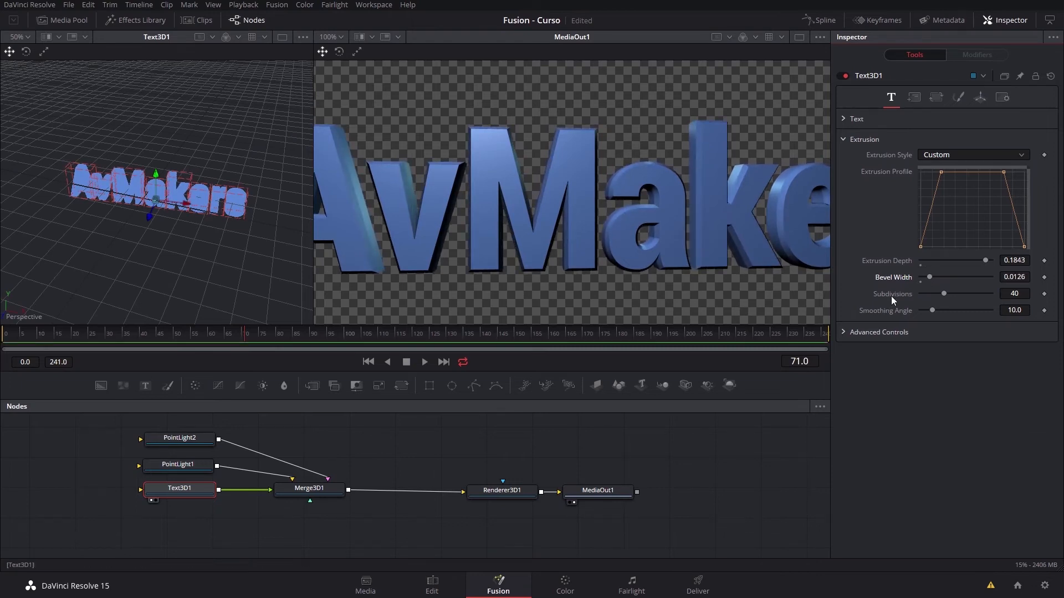
Raise the smoothing angle of Text3D1 to 44.88 and fine-tune its bevel width to 0.0126.
click(927, 276)
mouse_move(933, 310)
mouse_down()
mouse_move(966, 309)
mouse_move(915, 311)
mouse_move(952, 304)
mouse_up()
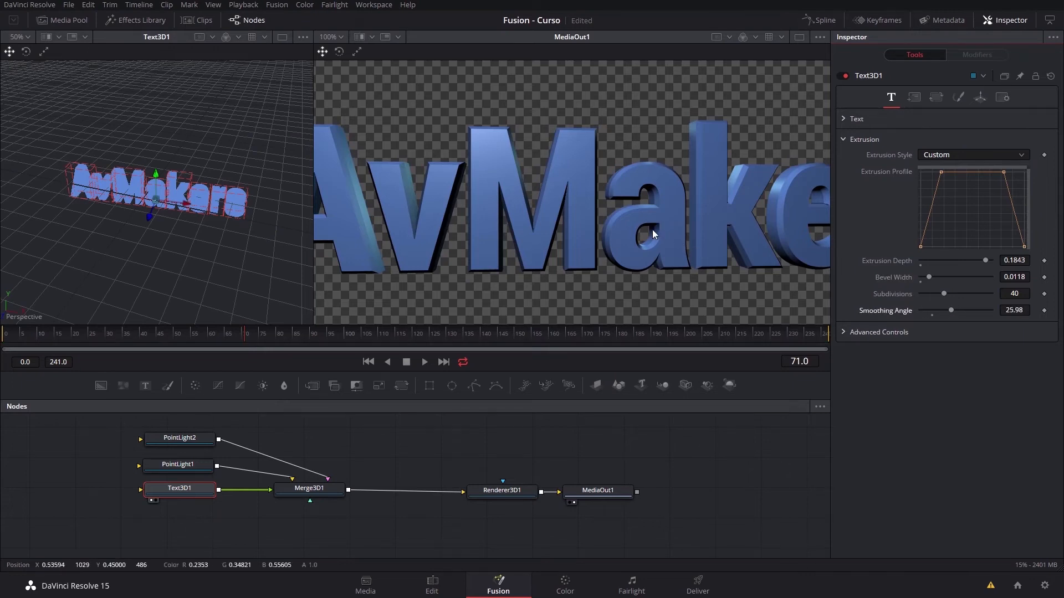
mouse_move(951, 312)
mouse_down()
mouse_move(981, 314)
mouse_move(971, 315)
mouse_up()
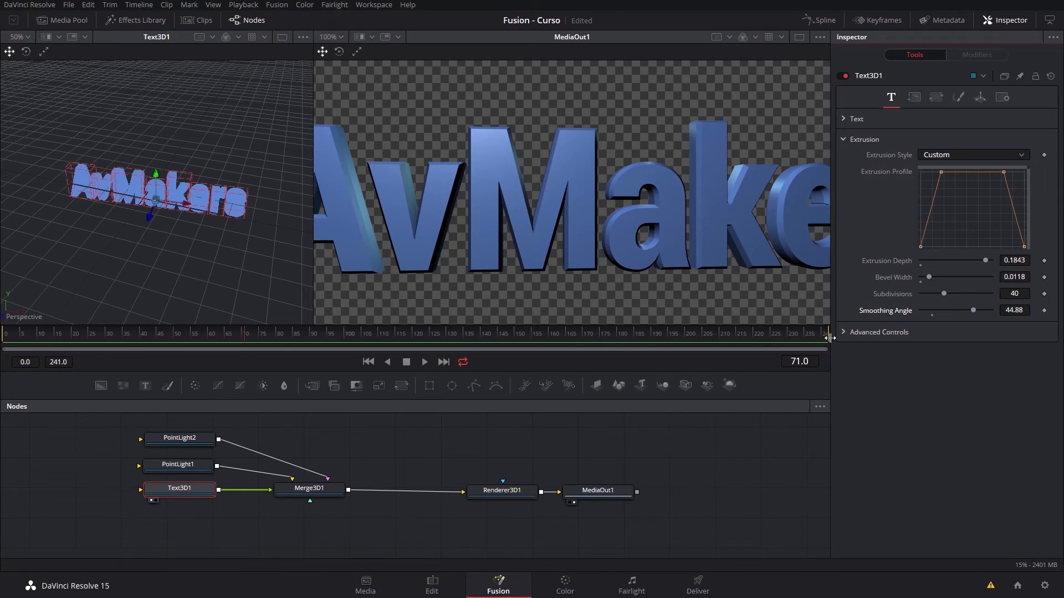
mouse_move(929, 277)
mouse_down()
mouse_move(939, 277)
mouse_move(928, 275)
mouse_up()
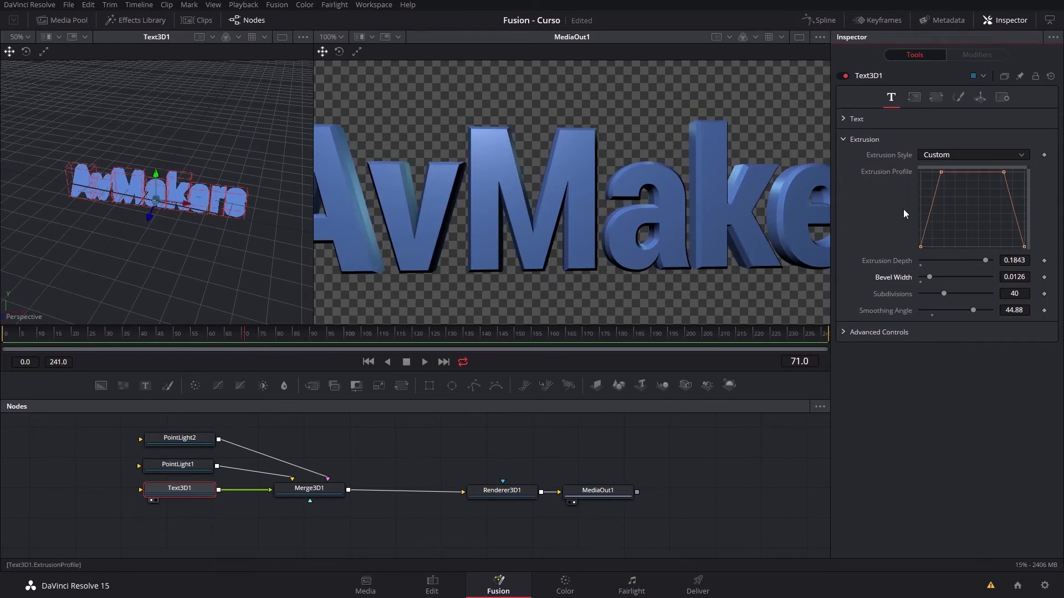
Try pulling the first upper point of the extrusion profile down toward the middle, and reset the curve.
right_click(960, 215)
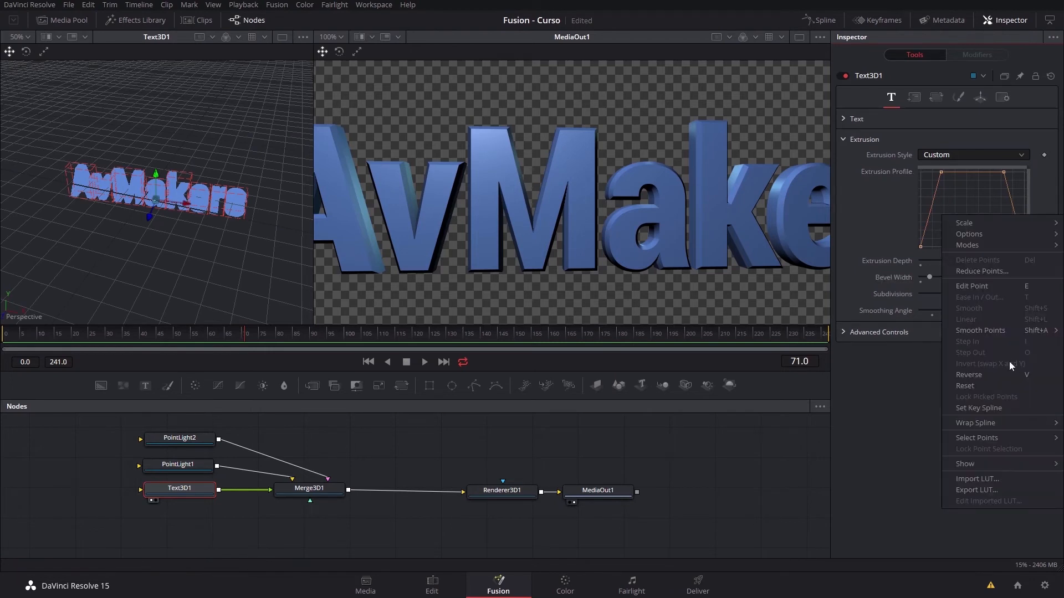
click(985, 388)
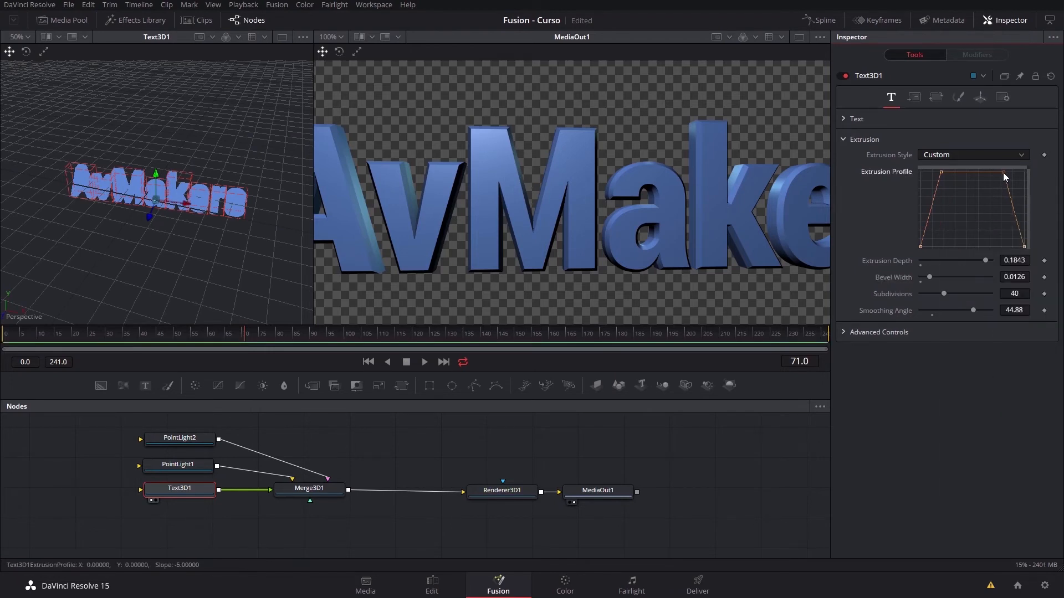
drag(942, 174, 984, 240)
right_click(979, 238)
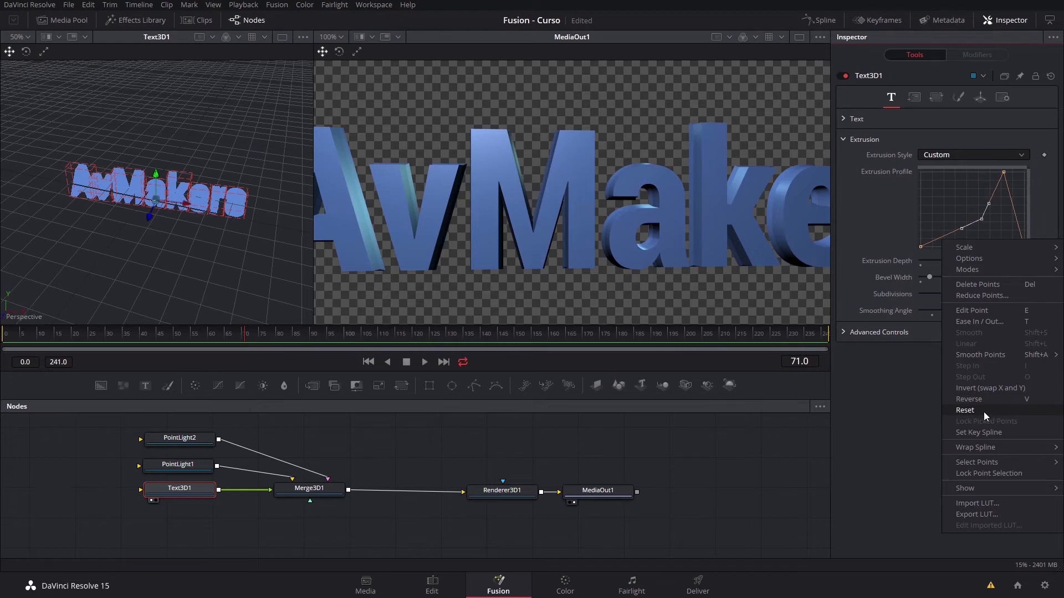
click(982, 411)
Pull the second upper point of the extrusion profile inward and down, and delete it from the curve.
right_click(972, 218)
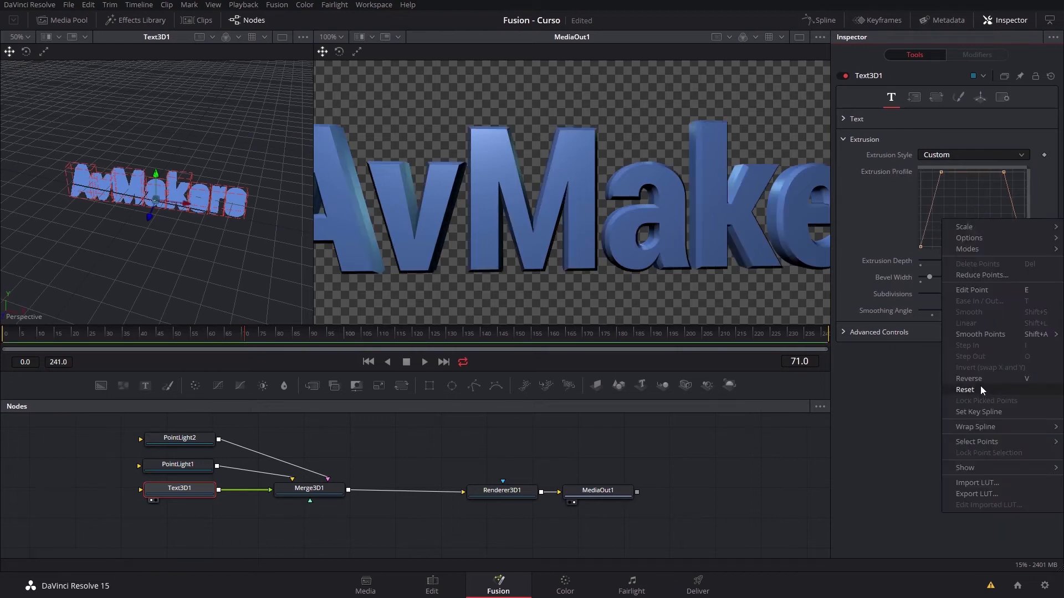
click(980, 380)
drag(1004, 173, 986, 191)
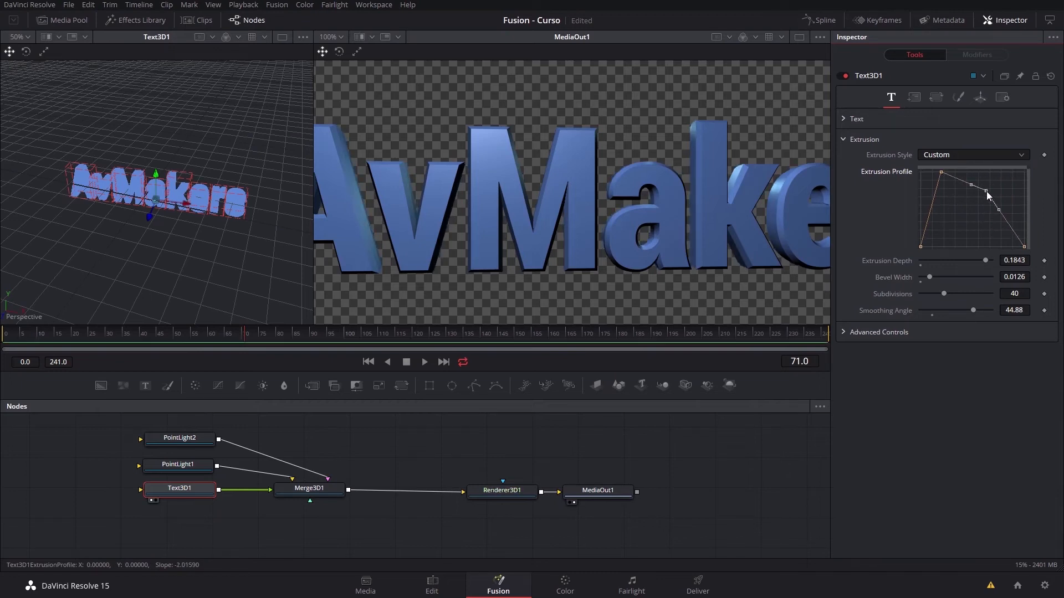
key(Delete)
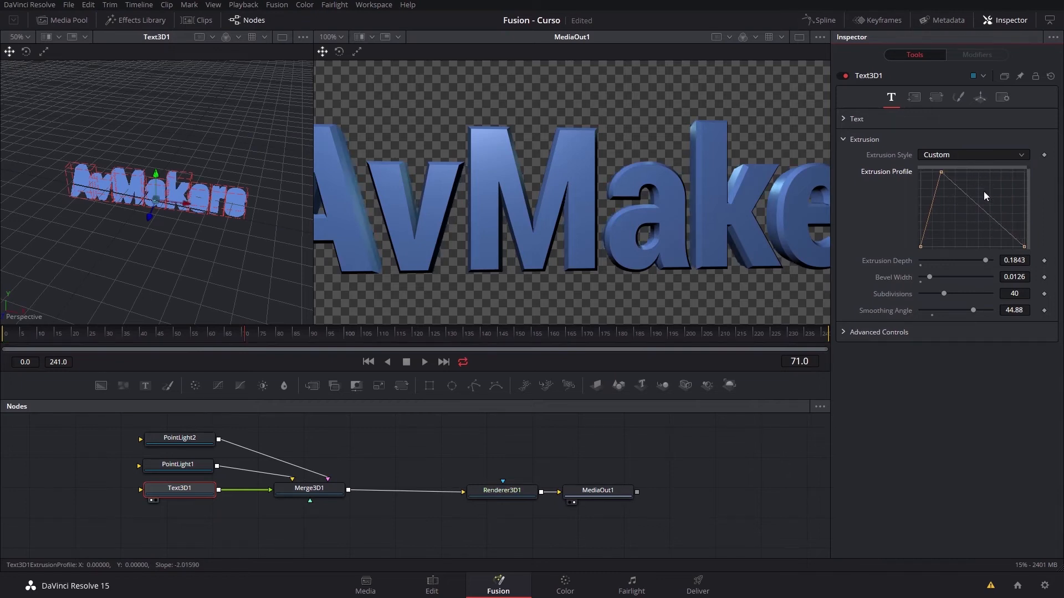
Delete the end point of the extrusion profile and move the remaining upper point into the graph's upper-right corner.
click(1024, 248)
key(Delete)
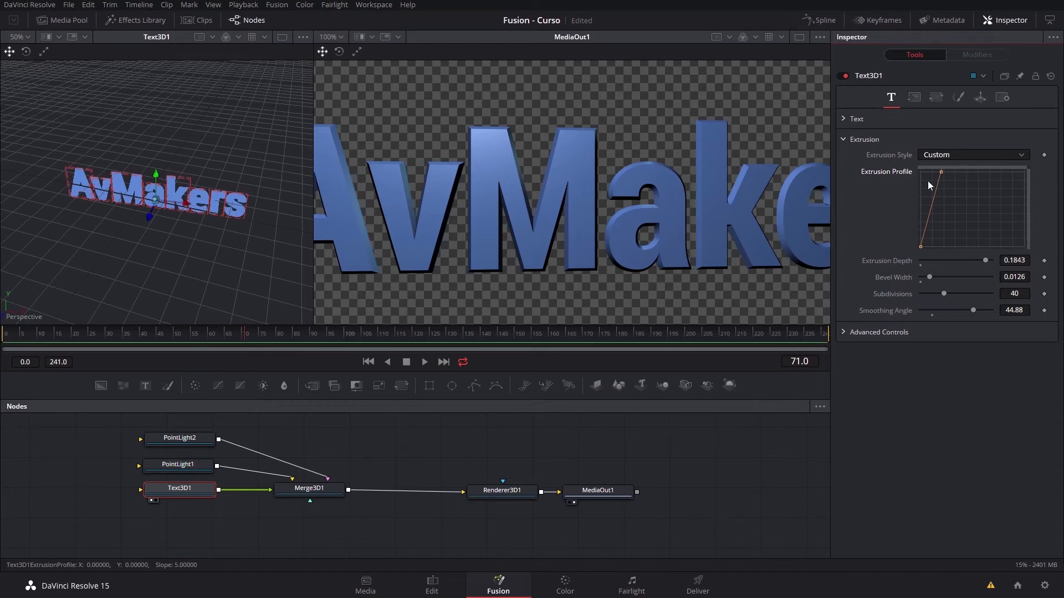
drag(942, 172, 1027, 168)
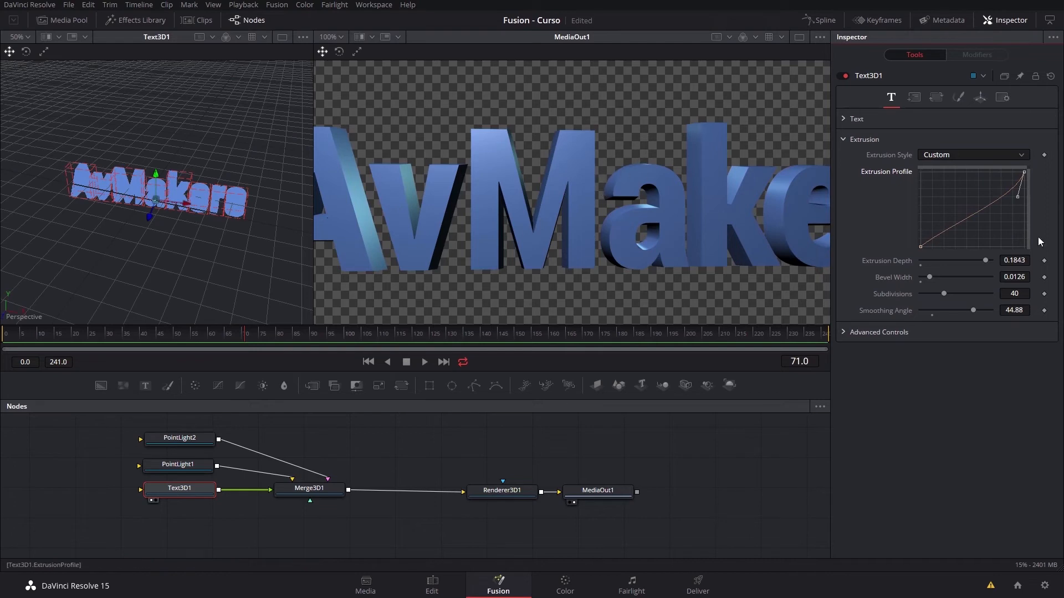
Try bulging the extrusion profile into a convex curve by raising the handles of both its points.
drag(1016, 195, 944, 179)
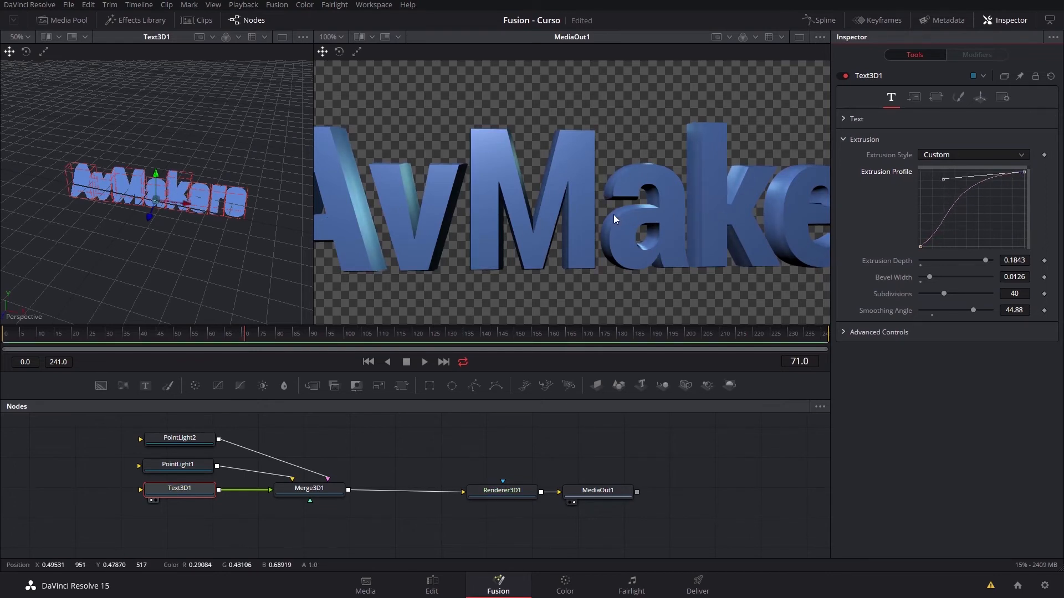
click(920, 246)
drag(957, 220, 954, 192)
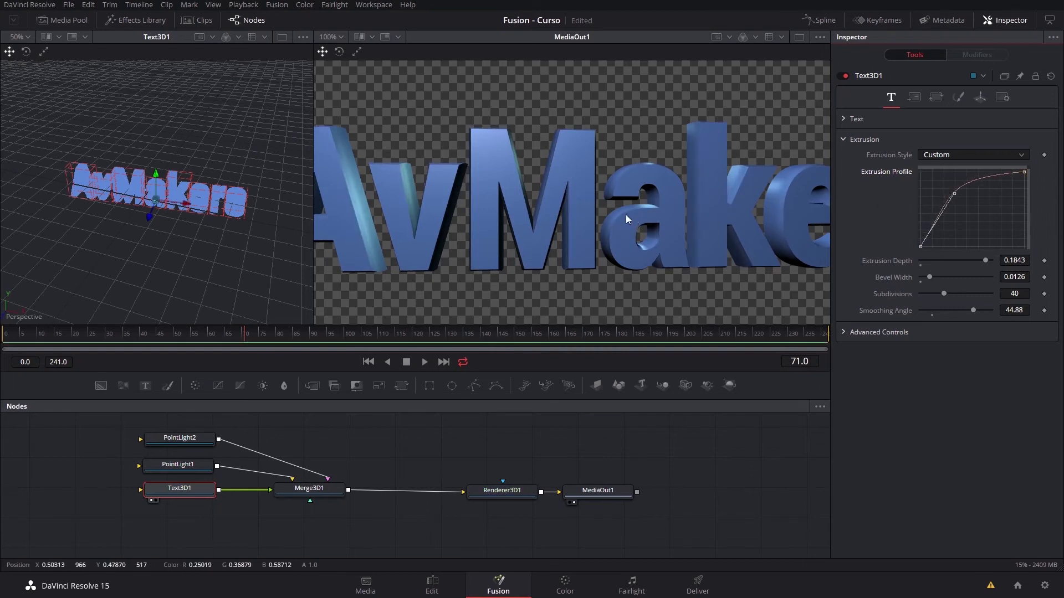
Try sagging the extrusion profile into a concave curve by lowering the start and end handles, and vary the start handle.
drag(955, 194, 1009, 242)
click(1024, 172)
drag(945, 181, 986, 202)
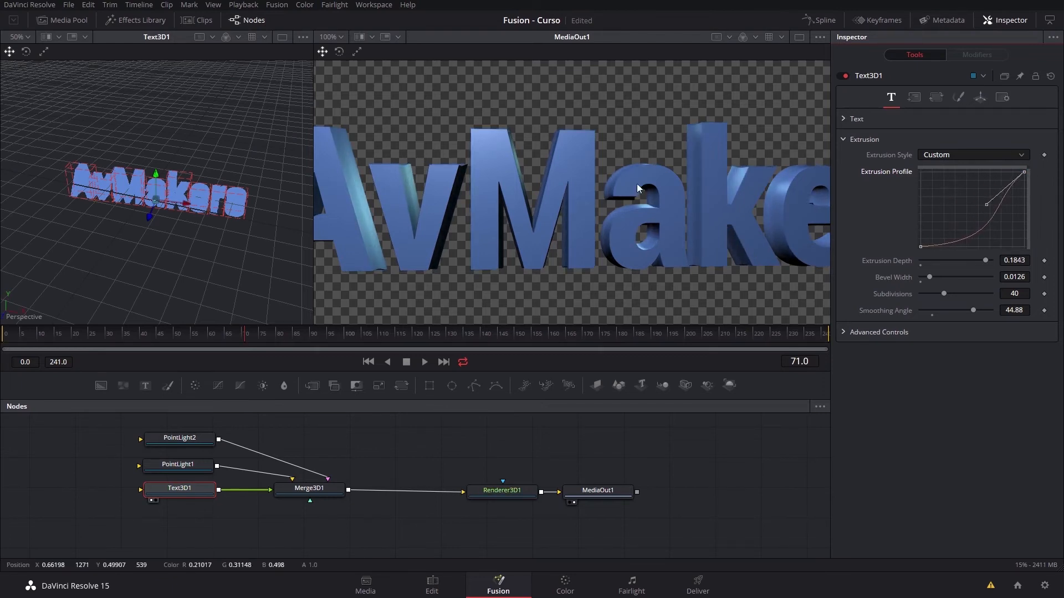
click(921, 246)
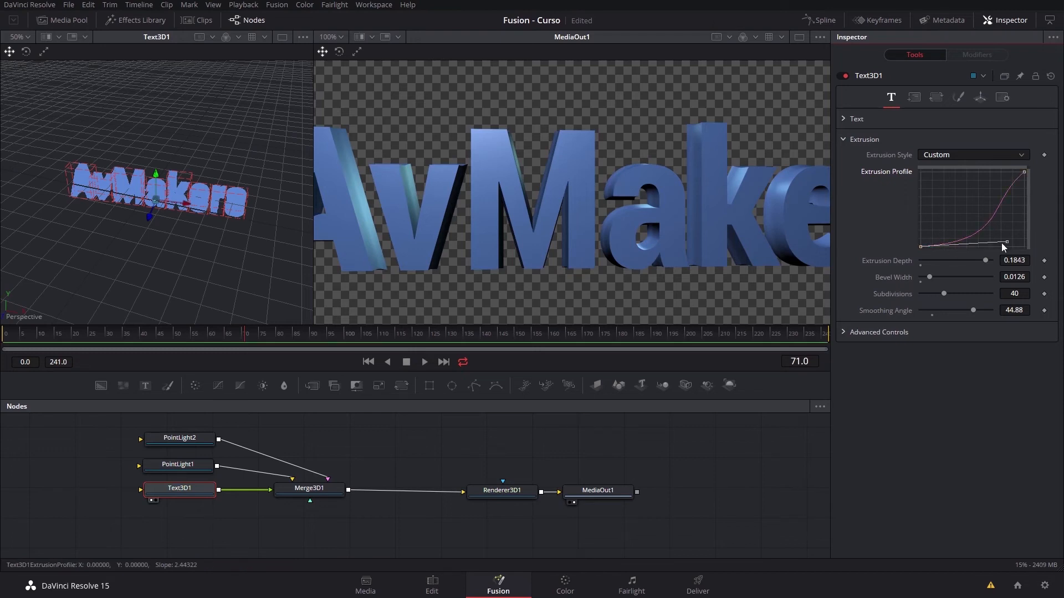
drag(1010, 241, 974, 198)
click(921, 247)
drag(1007, 242, 981, 225)
Reshape the extrusion profile with a steep rise at the start, a flat middle and a steep finish, using both points' handles.
drag(996, 224, 930, 181)
click(1025, 173)
drag(987, 205, 997, 228)
click(920, 246)
mouse_move(930, 181)
mouse_down()
mouse_move(959, 198)
mouse_move(926, 171)
mouse_up()
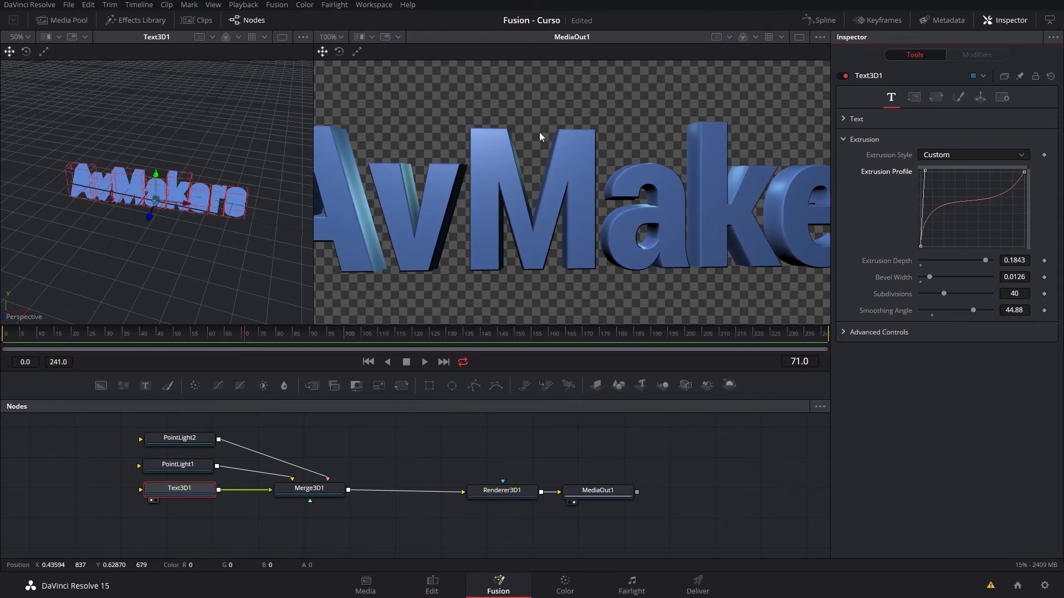
click(1023, 171)
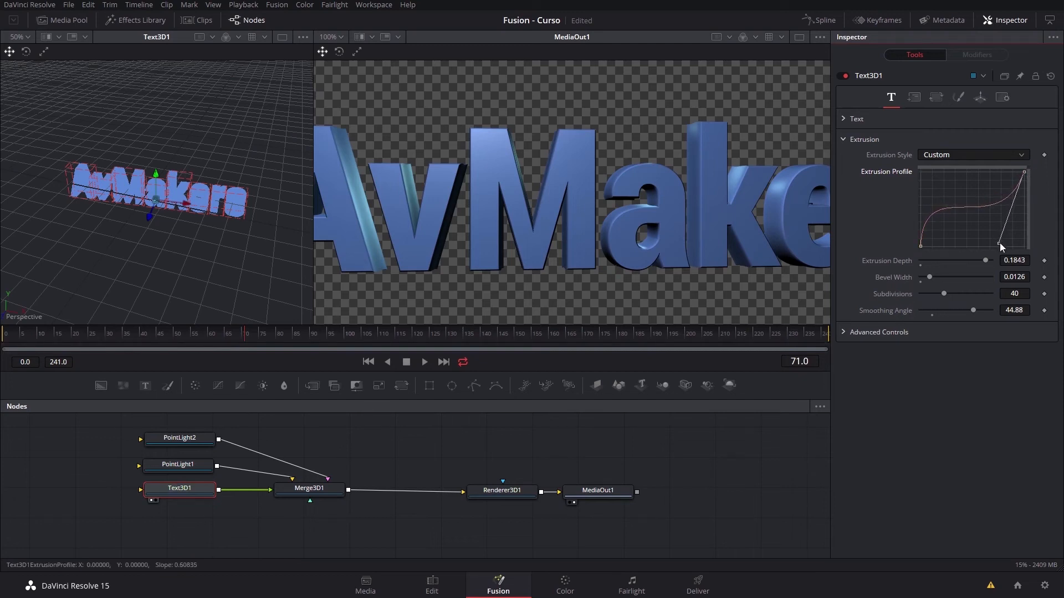
Reduce the bevel width of Text3D1 to 0.0094.
mouse_move(930, 278)
mouse_down()
mouse_move(950, 277)
mouse_move(928, 278)
mouse_up()
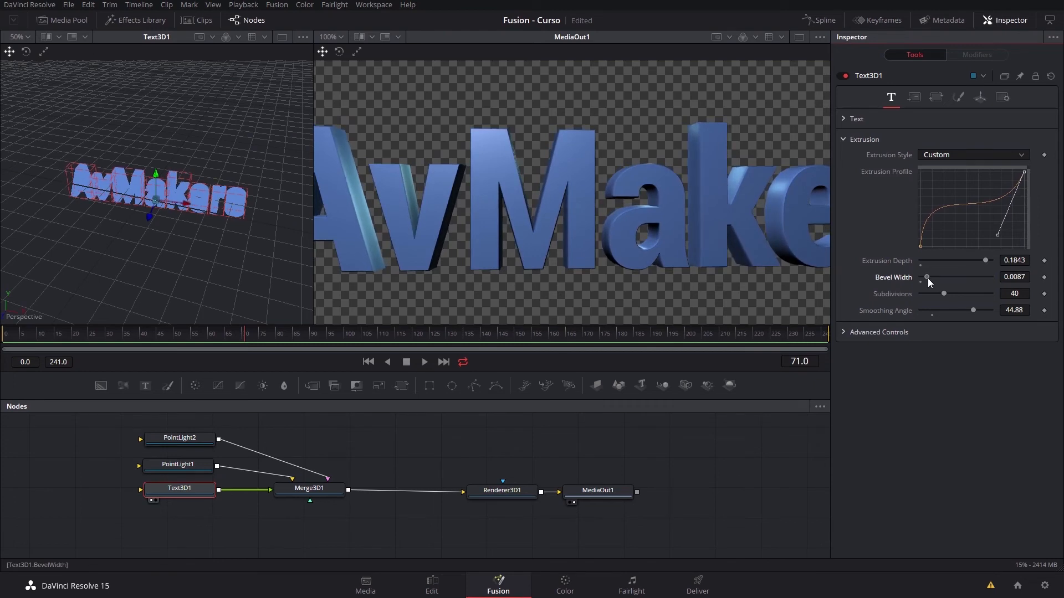
click(336, 39)
click(340, 51)
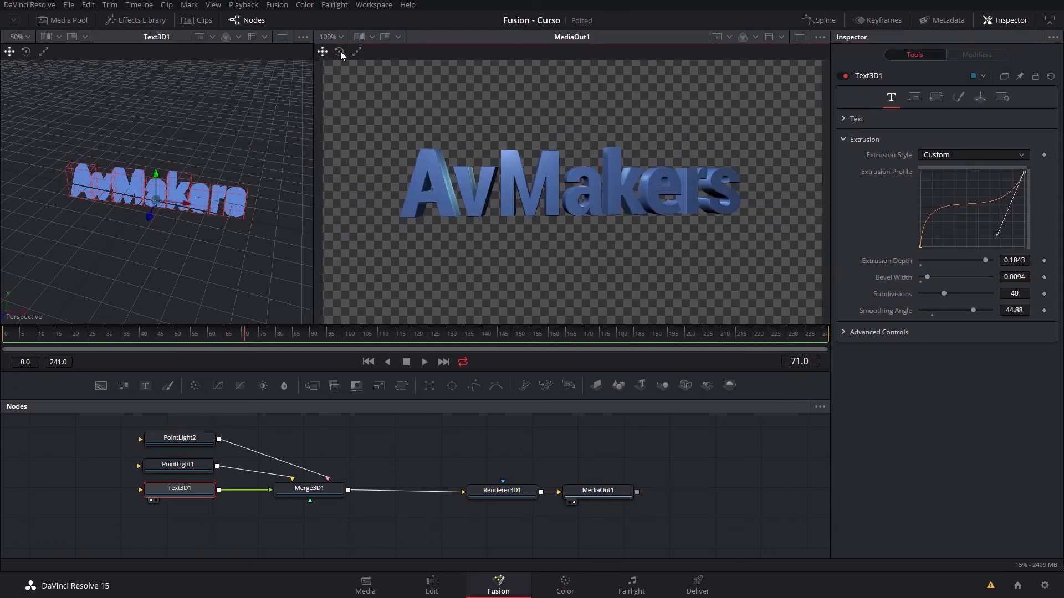
Switch the extrusion style of Text3D1 between Classic and Custom to compare their settings, ending on Custom.
click(952, 155)
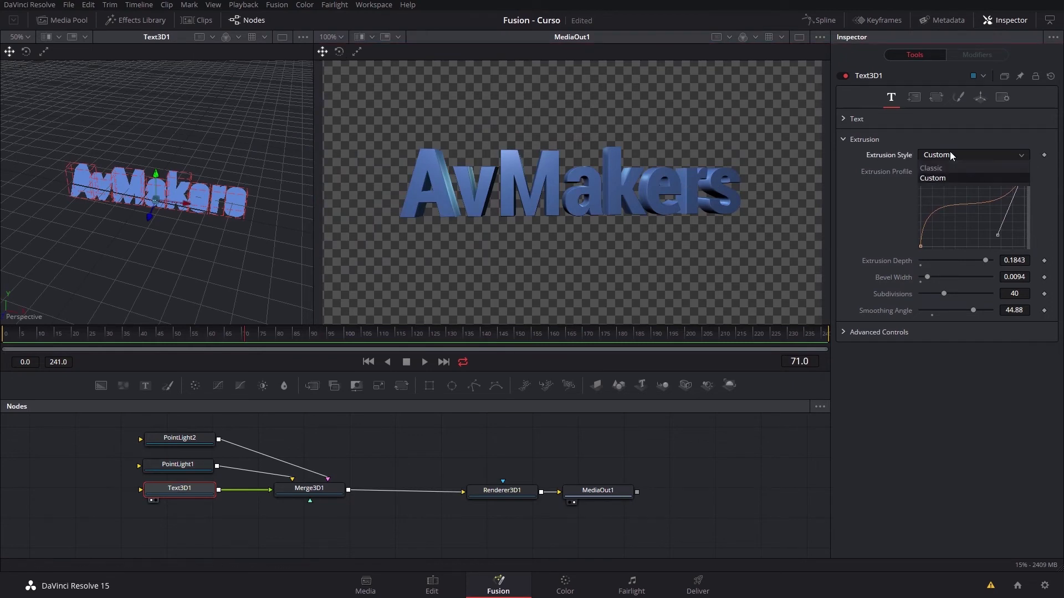
click(939, 155)
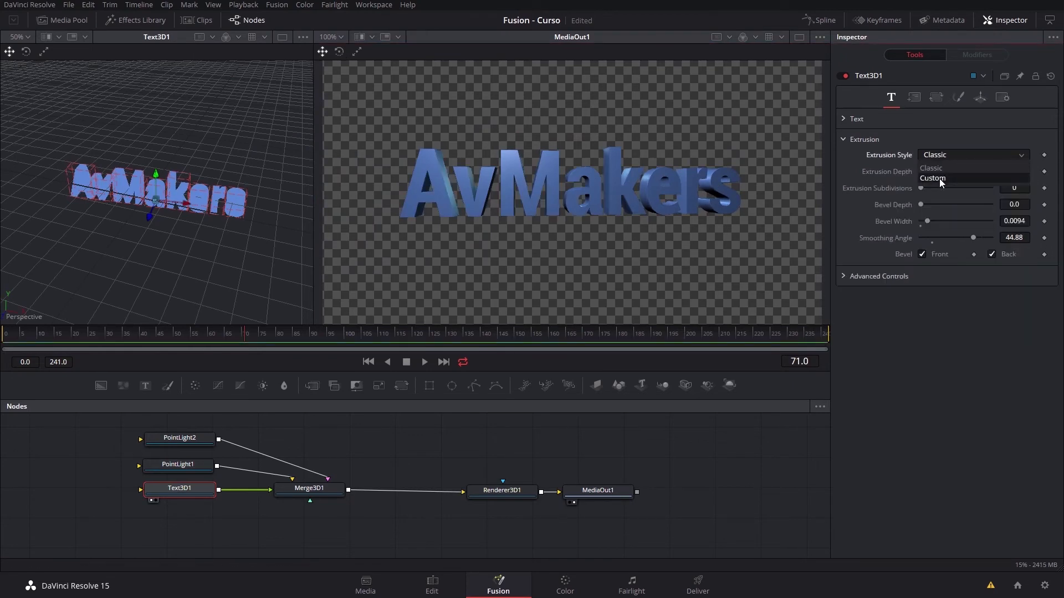
click(951, 154)
click(943, 166)
click(943, 155)
click(938, 178)
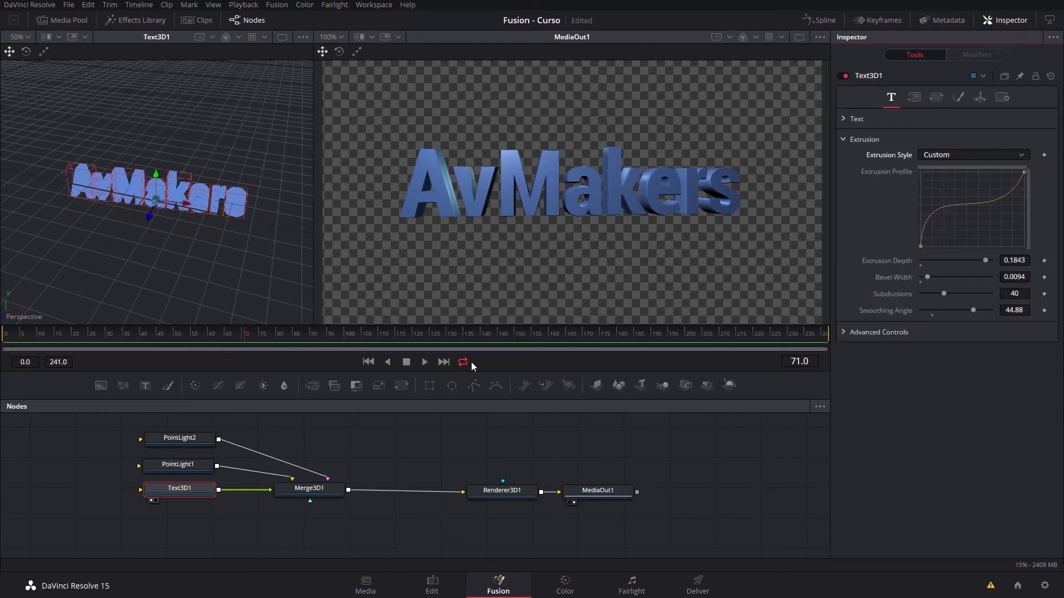
Spread out the node graph by repositioning Merge3D1, Renderer3D1 and MediaOut1, leaving a wide gap before MediaOut1.
drag(508, 492, 416, 488)
drag(613, 497, 713, 497)
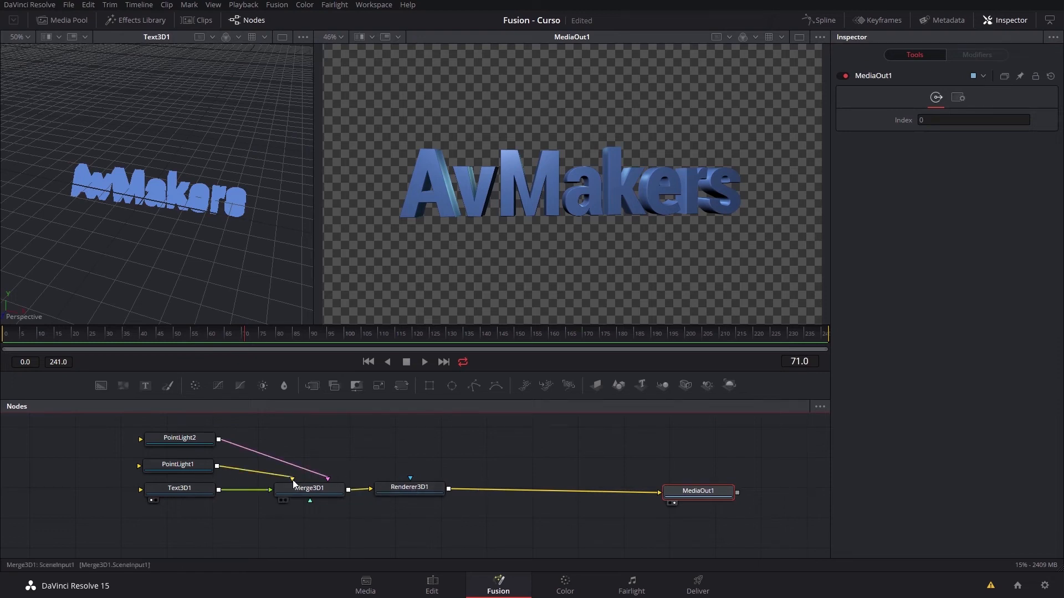
drag(304, 494, 296, 499)
drag(420, 488, 478, 490)
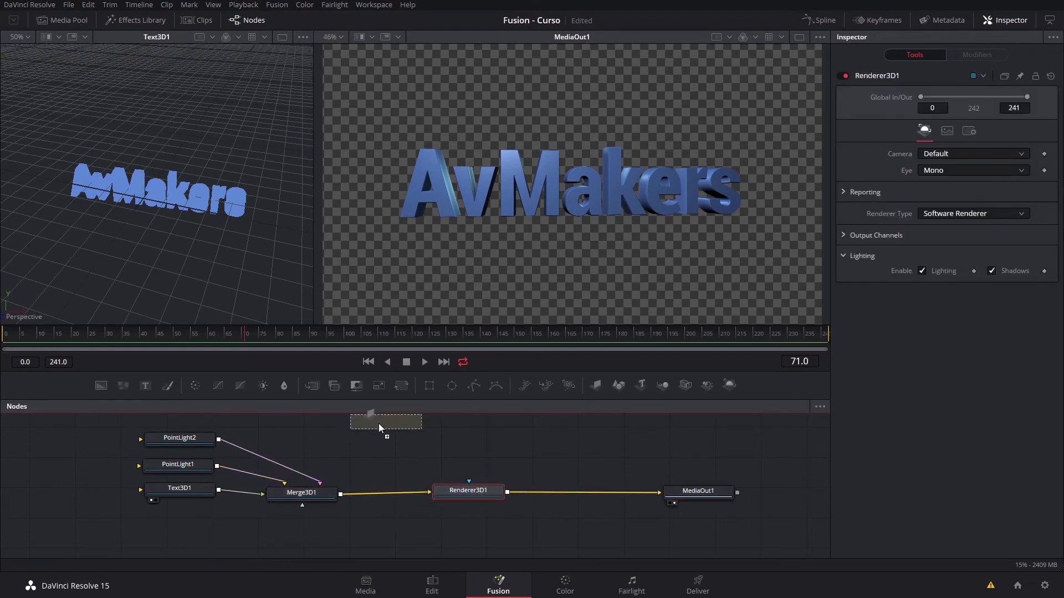
Add an image plane to Merge3D1 and feed it the pink-and-purple clouds clip from the Troca_Céu bin.
drag(327, 435, 340, 458)
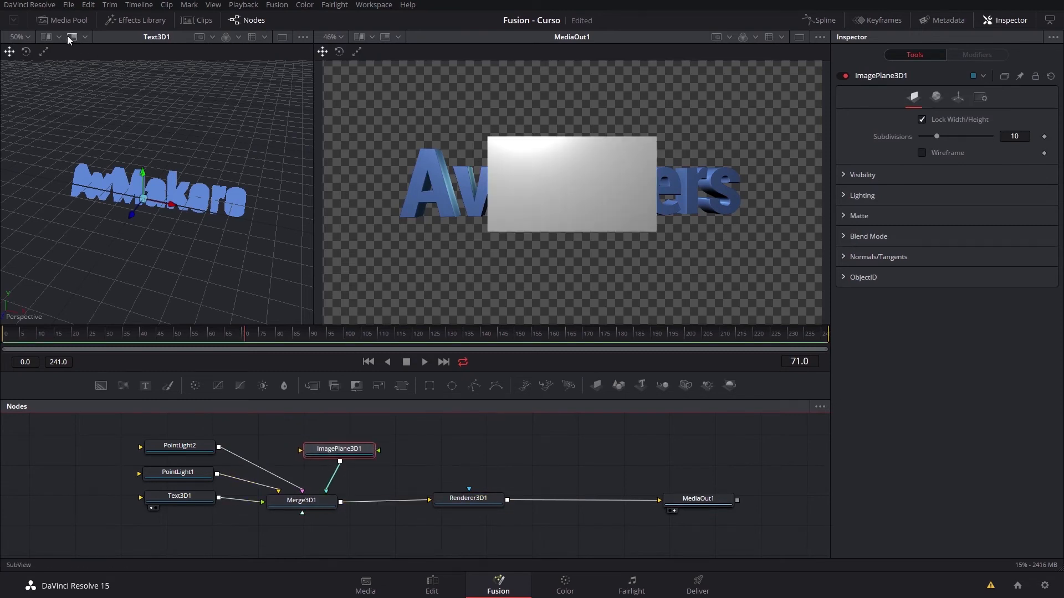
click(59, 19)
click(44, 152)
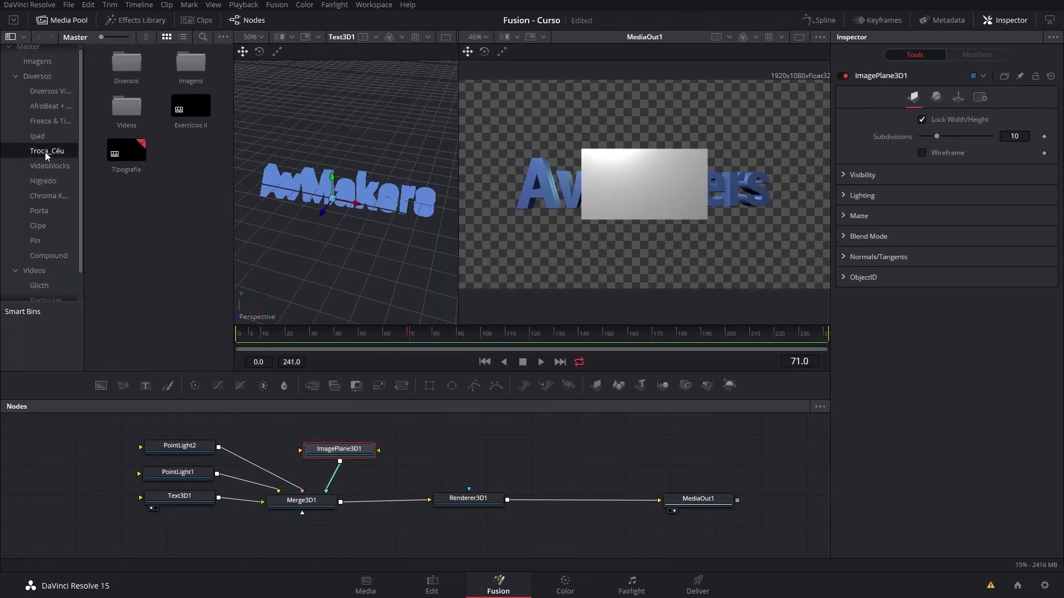
drag(126, 64, 344, 466)
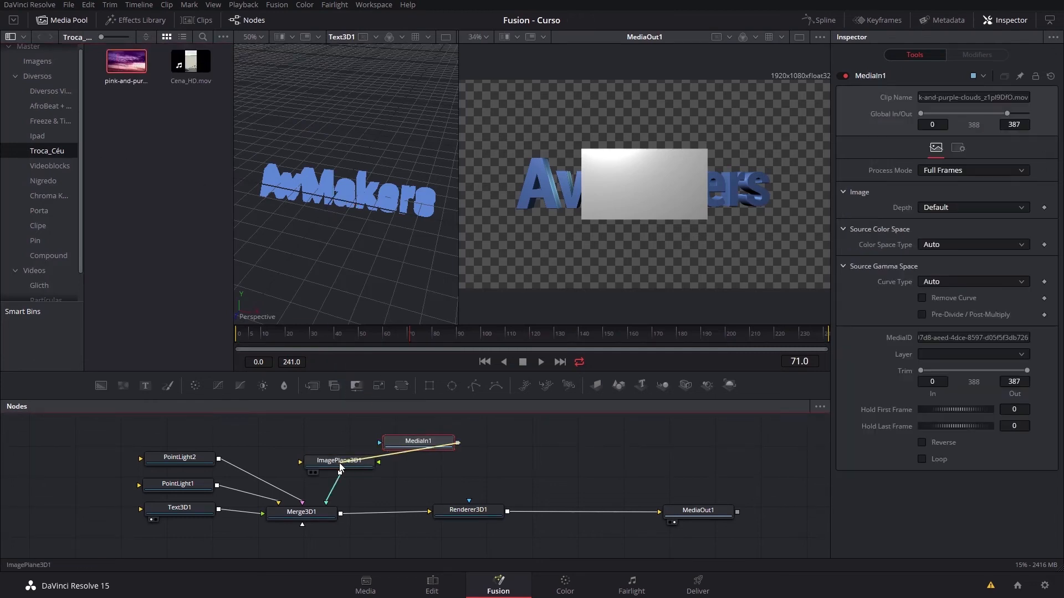
drag(406, 448, 349, 461)
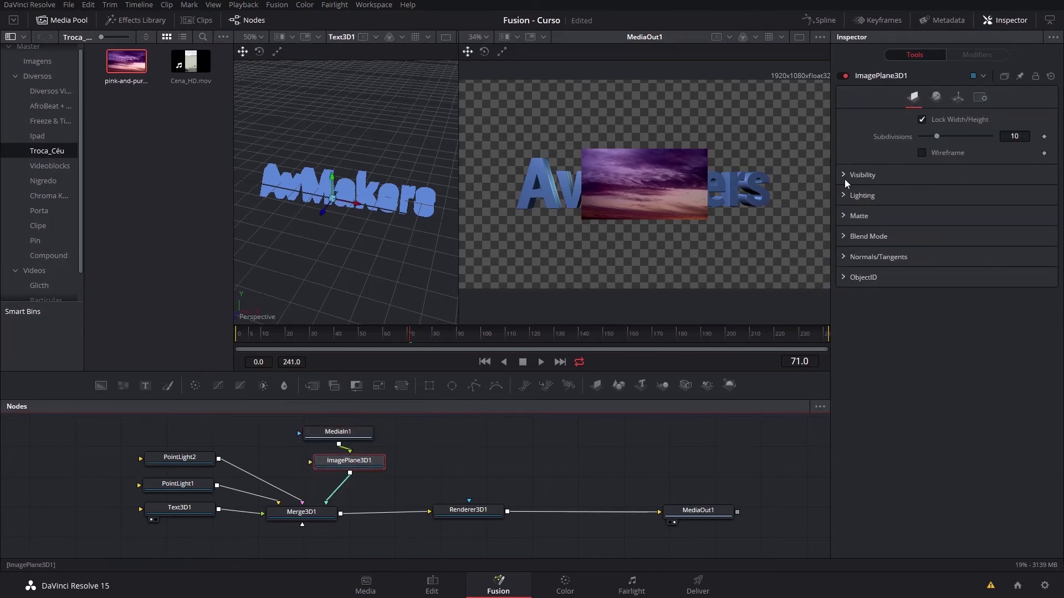
Set the image plane's Y rotation to 23.5, and delete the plane together with its MediaIn1 clip.
click(957, 99)
mouse_move(946, 238)
mouse_down()
mouse_move(955, 238)
mouse_move(911, 240)
mouse_move(942, 243)
mouse_up()
drag(409, 430, 327, 501)
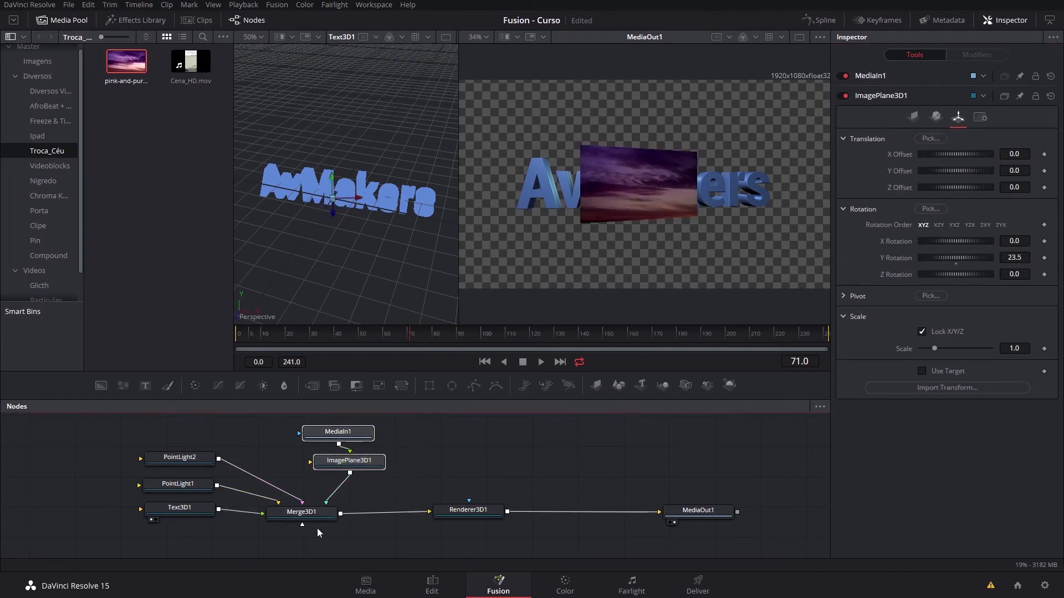
key(Delete)
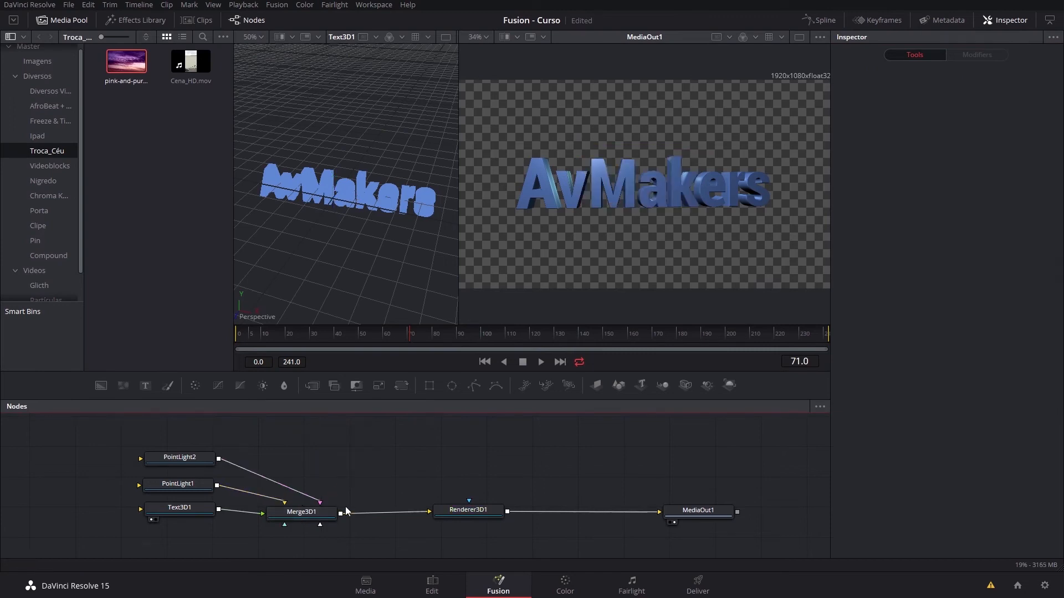
Place Renderer3D1 beside Merge3D1 and merge a new Background node behind the rendered title, ahead of MediaOut1.
drag(448, 505, 381, 506)
mouse_move(445, 485)
mouse_down()
mouse_move(437, 456)
mouse_move(437, 467)
mouse_up()
click(436, 467)
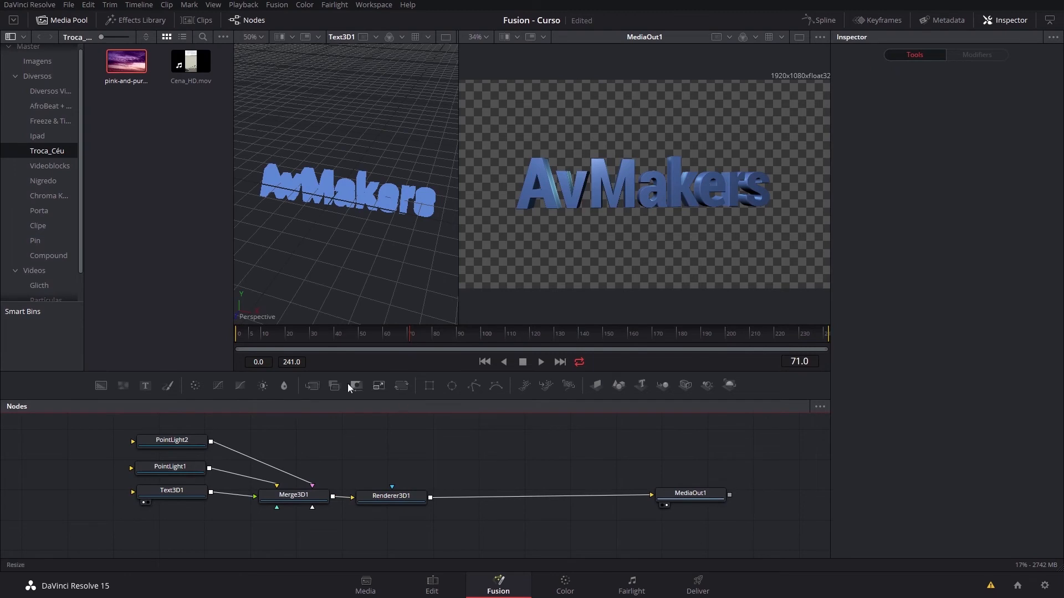
drag(103, 384, 430, 498)
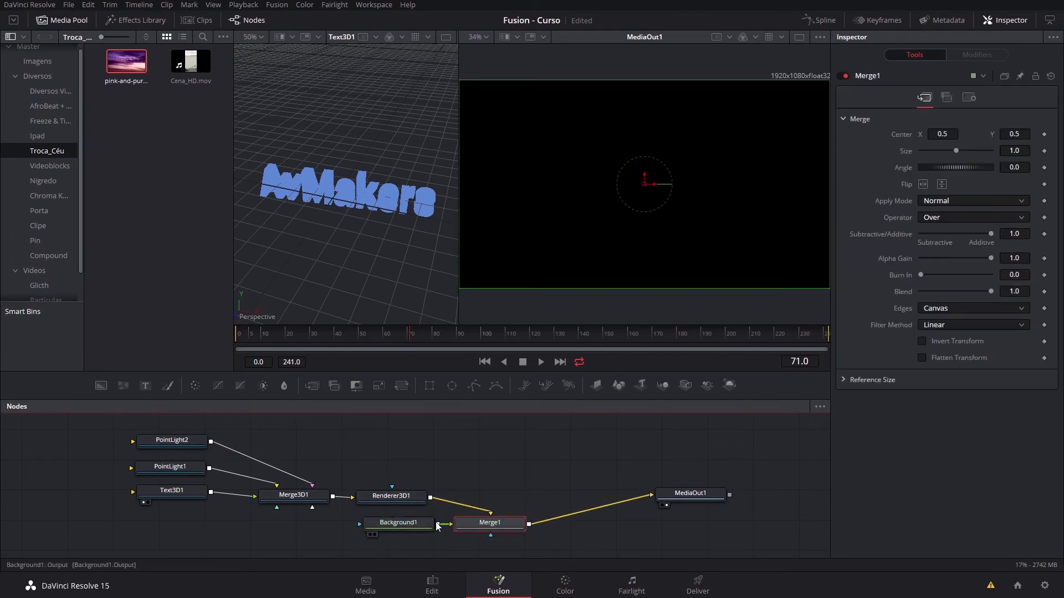
drag(497, 526, 500, 503)
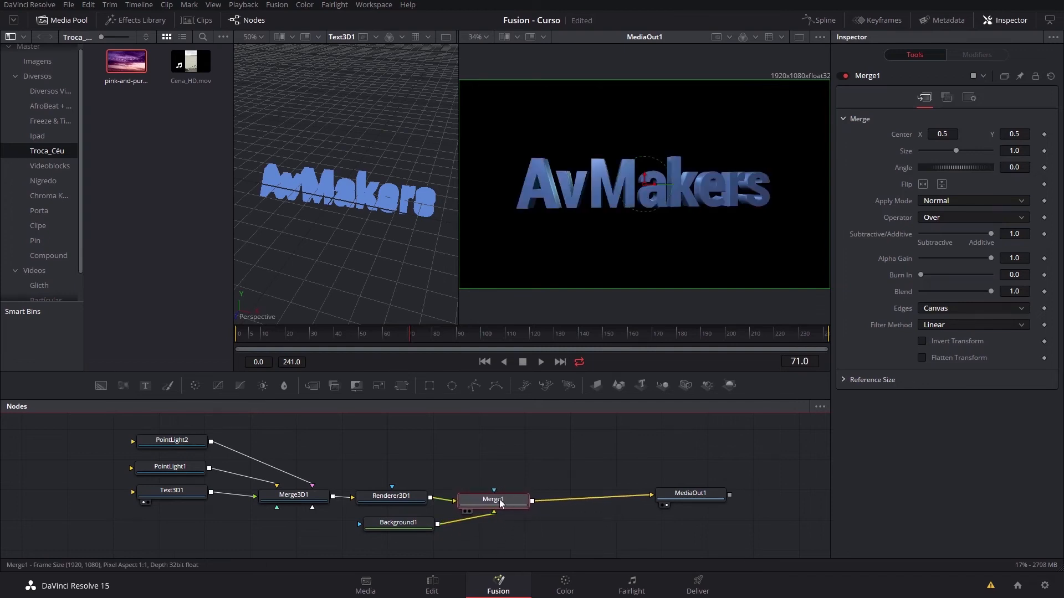
Change Background1 from a solid color to a gradient of the Radial type.
click(407, 524)
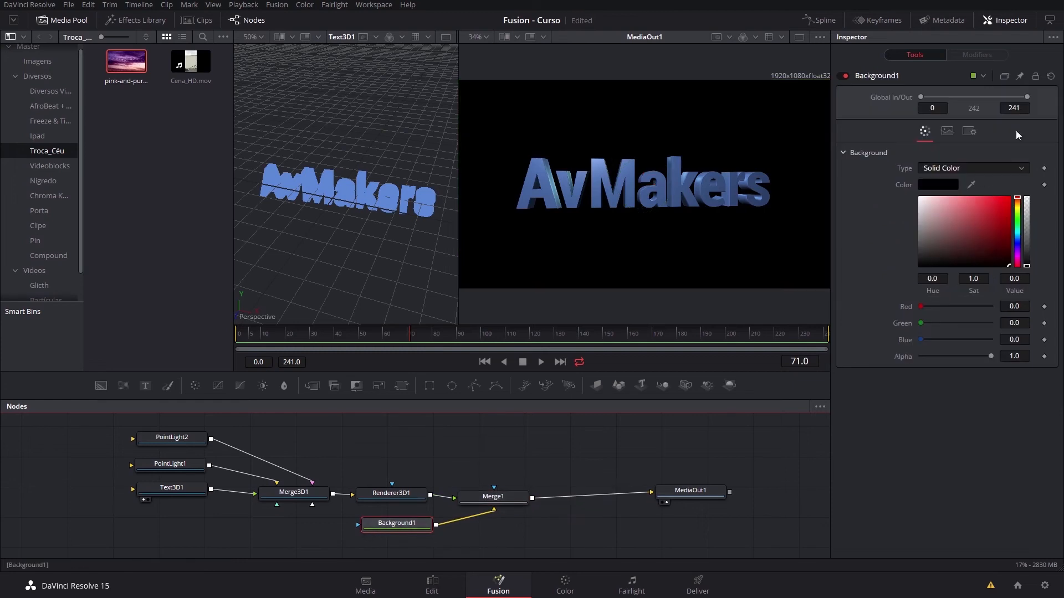
click(963, 170)
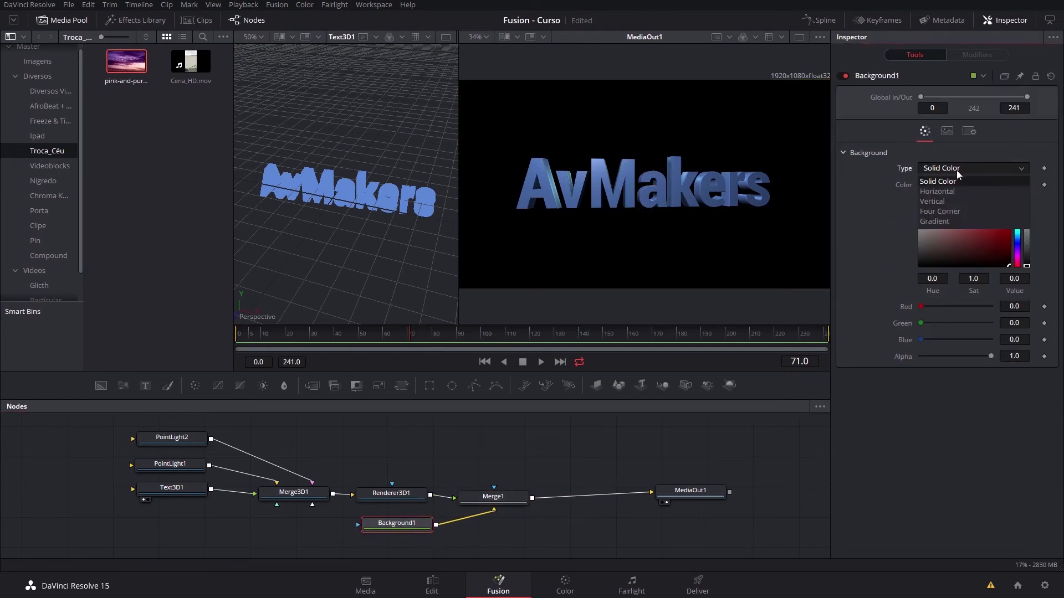
click(945, 222)
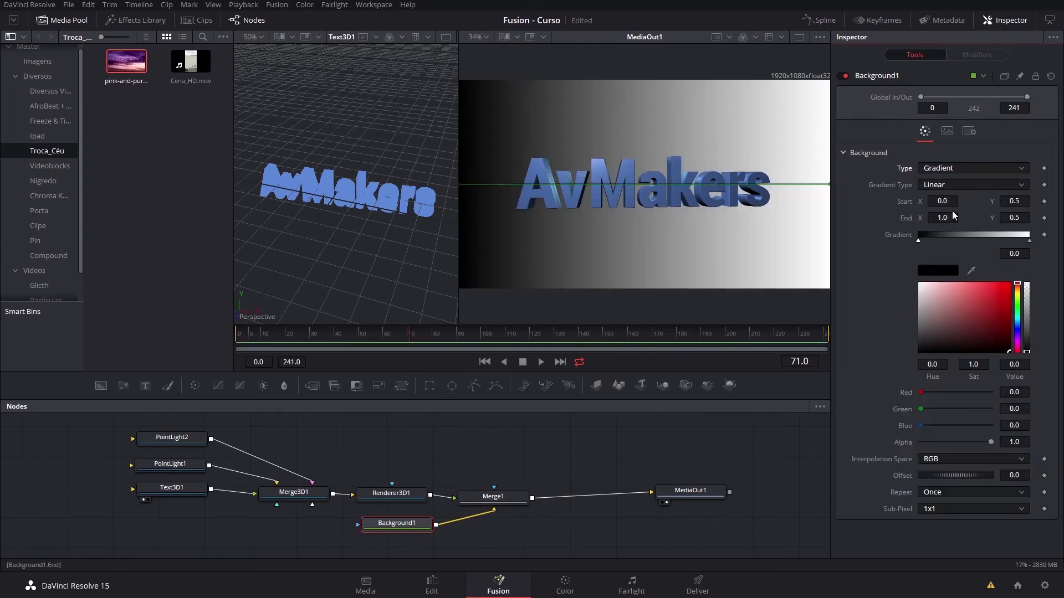
click(953, 184)
click(940, 239)
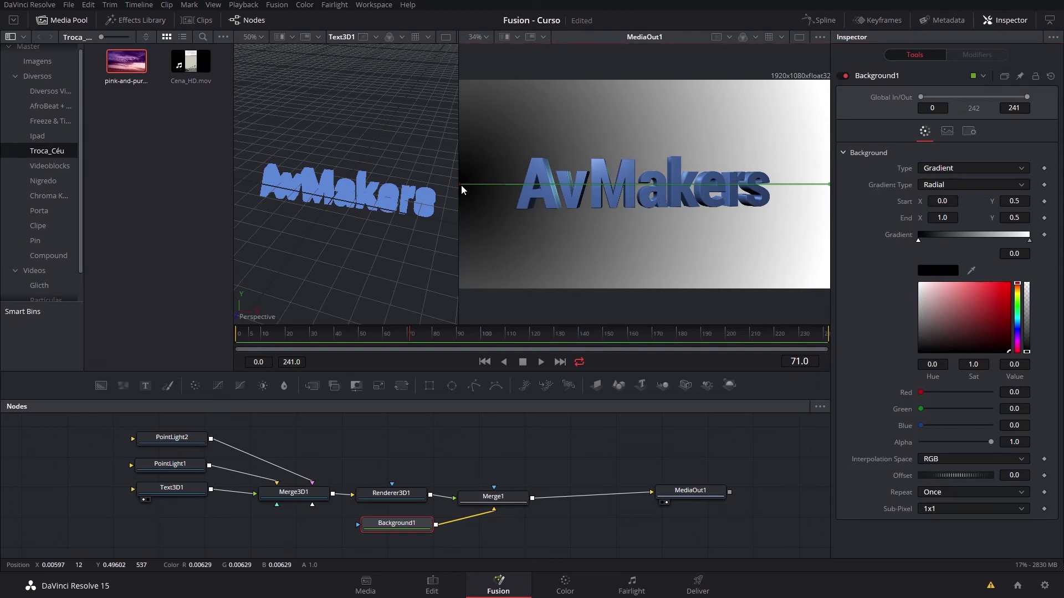
Center the radial gradient behind the title at about X 0.54, Y 0.44, and extend its end to about X 0.97, Y 0.88.
drag(461, 189, 658, 196)
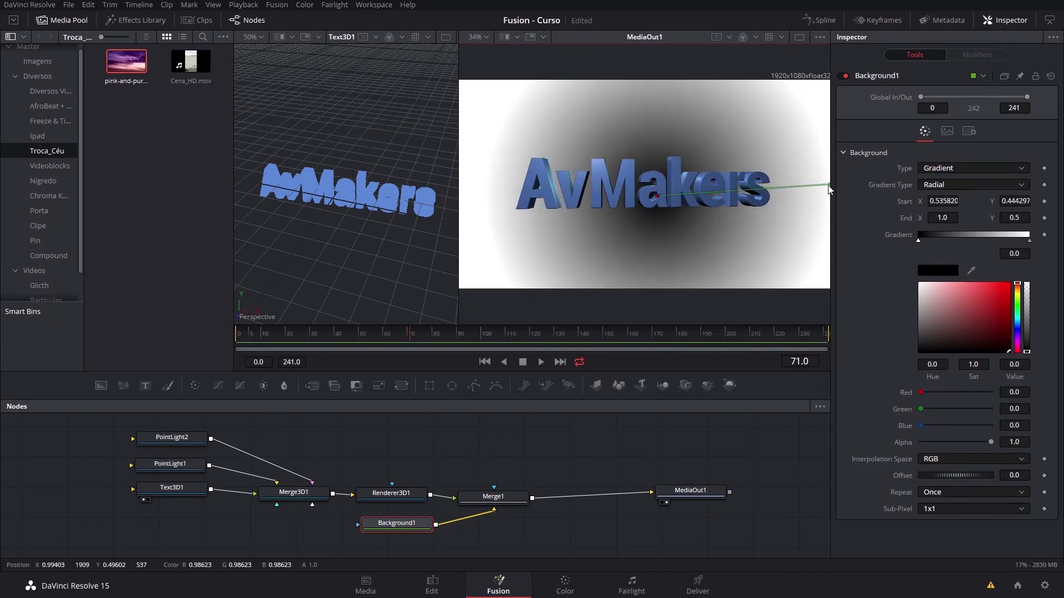
drag(829, 185, 813, 182)
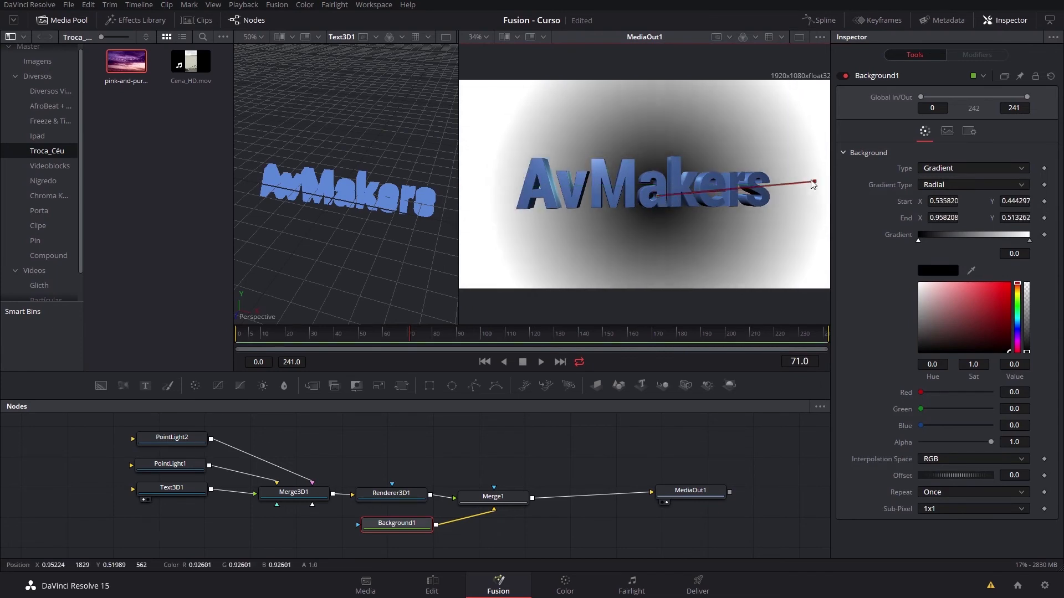
drag(813, 183, 818, 105)
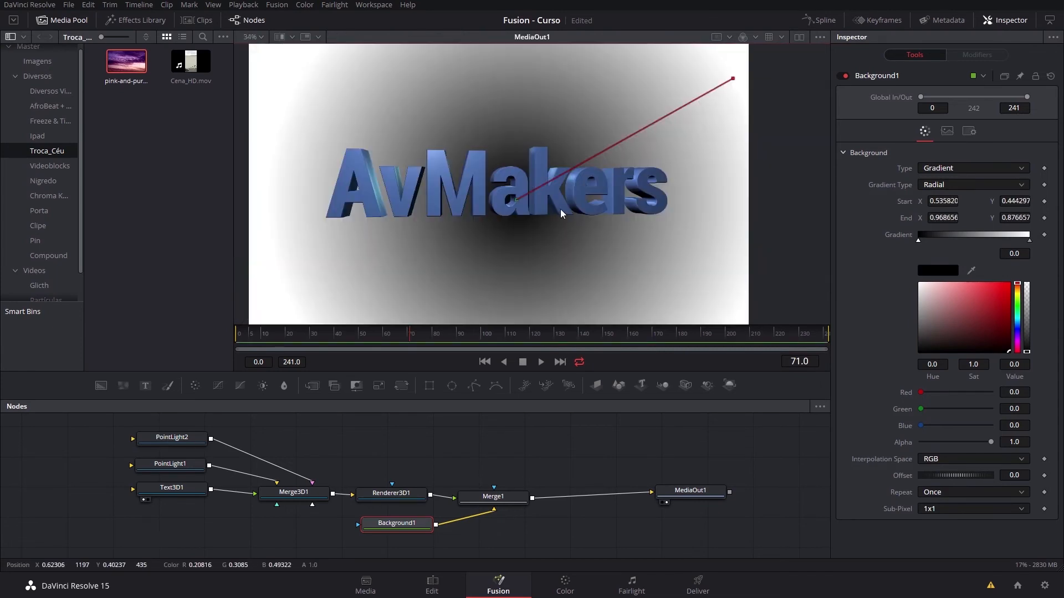
key(ctrl+f)
scroll(563, 204, down, 1)
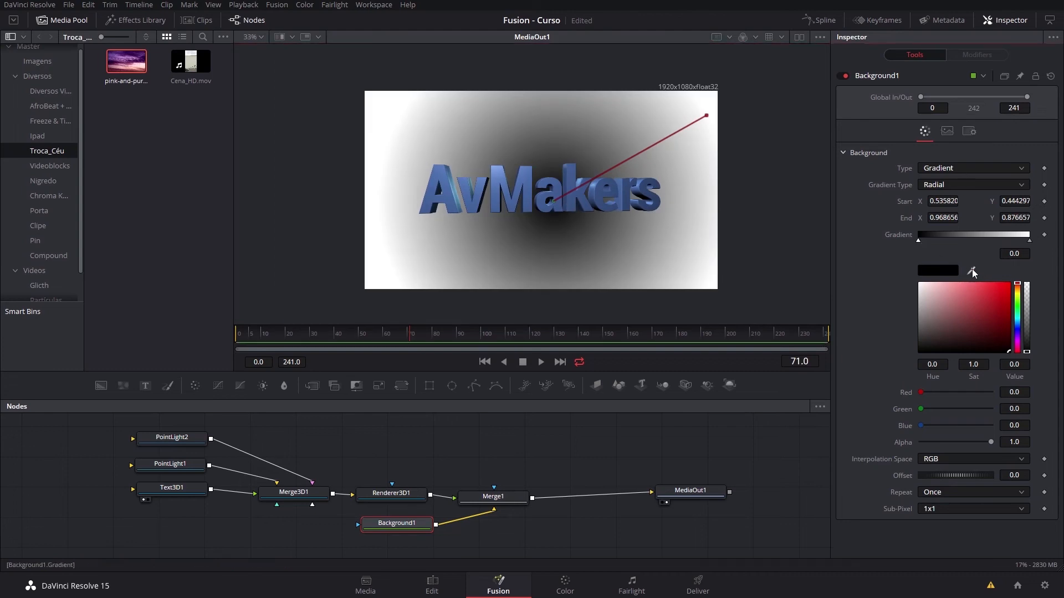
Sample the title's colors for the background gradient, using light blue for the start and dark navy for the end.
mouse_move(976, 269)
mouse_down()
mouse_move(596, 167)
mouse_move(599, 181)
mouse_up()
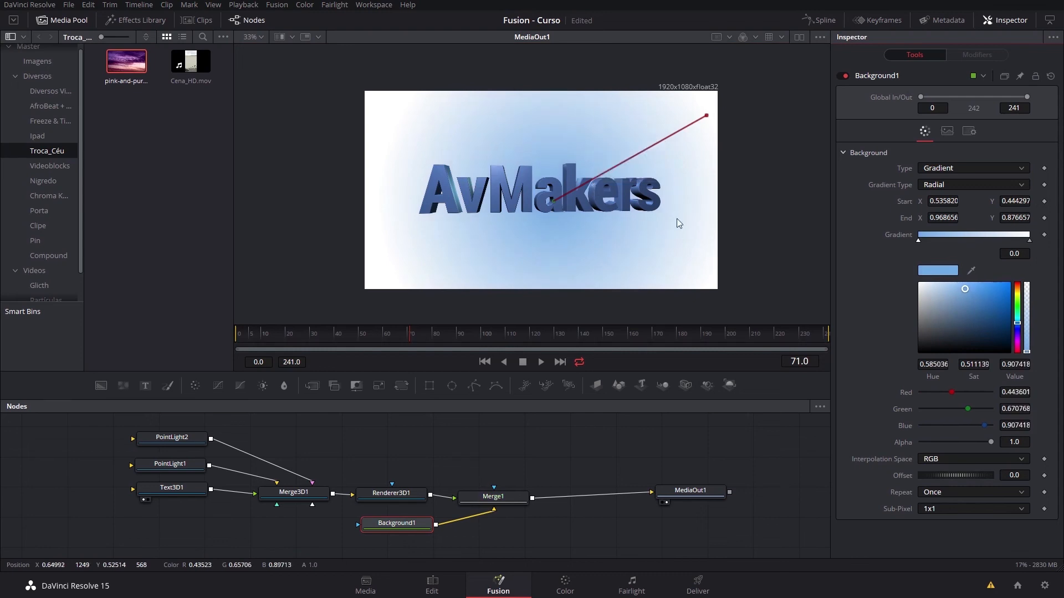
click(1028, 242)
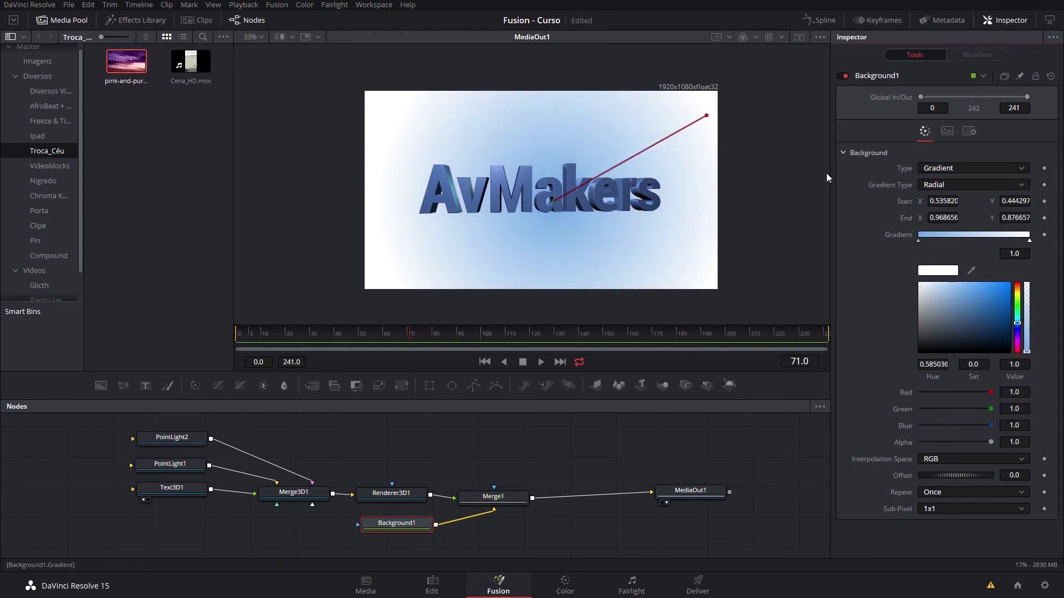
drag(972, 272, 653, 193)
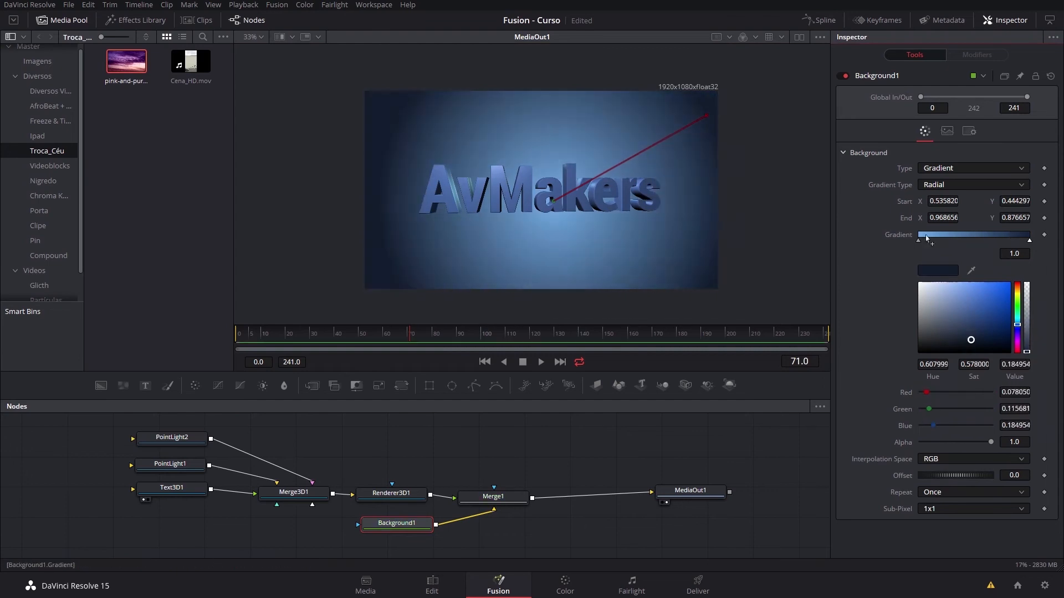
Deepen the background gradient's navy end color to about Sat 0.717, Value 0.181, and set the gradient offset to about -0.275.
drag(971, 347, 984, 341)
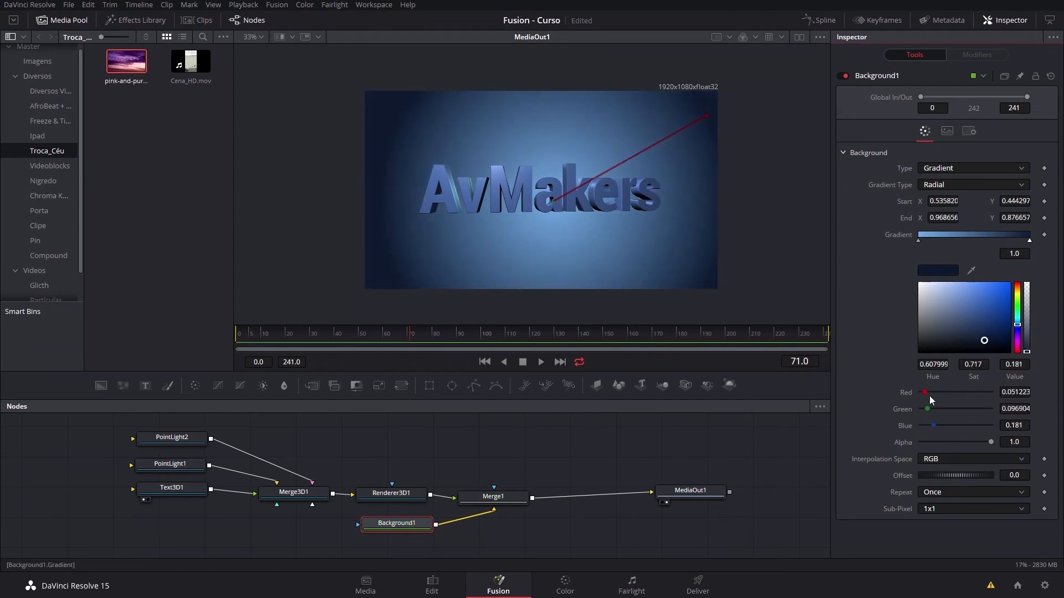
mouse_move(963, 477)
mouse_down()
mouse_move(916, 477)
mouse_move(972, 474)
mouse_move(925, 477)
mouse_move(948, 475)
mouse_up()
mouse_move(992, 442)
mouse_down()
mouse_move(961, 442)
mouse_move(992, 443)
mouse_up()
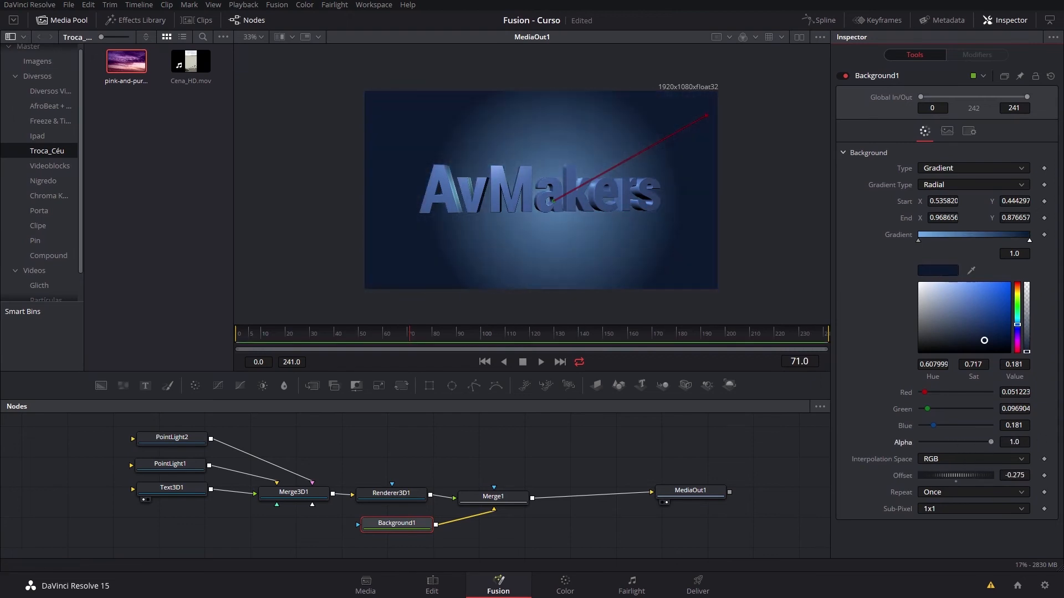
Darken the gradient's start blue to about Sat 0.524, Value 0.457, and extend the gradient's end to about X 1.30, Y 0.47.
click(919, 240)
mouse_move(974, 305)
mouse_down()
mouse_move(967, 297)
mouse_move(965, 324)
mouse_up()
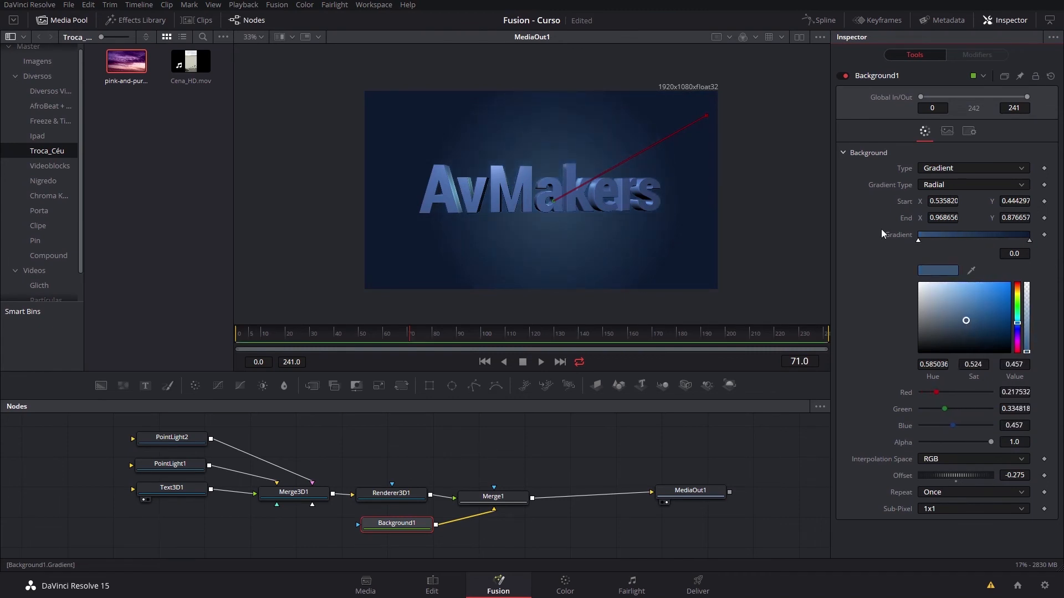
drag(706, 116, 826, 196)
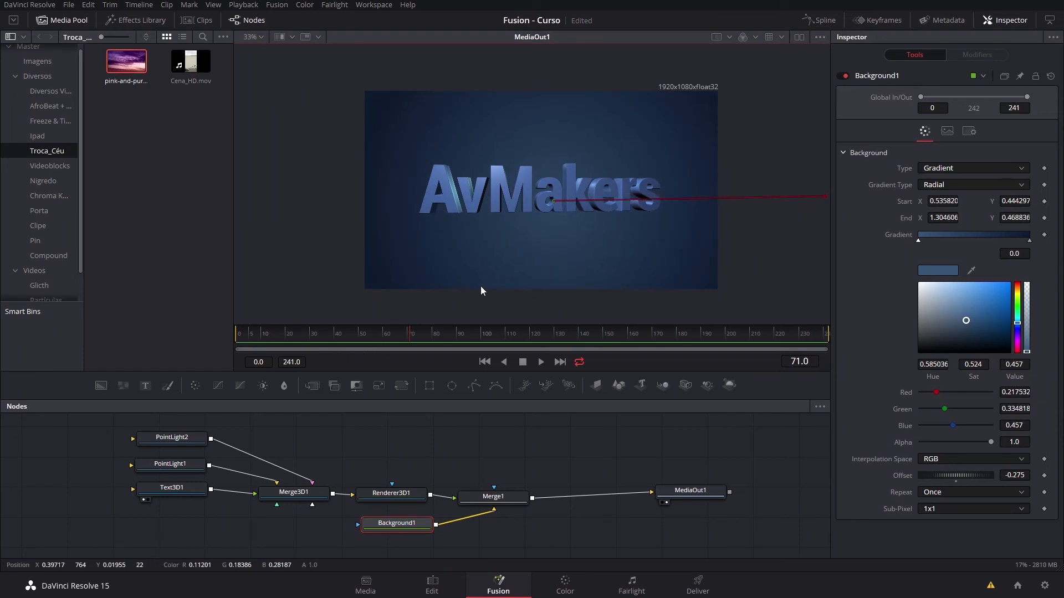
Tidy the node layout, placing Background1 below Merge1 and leaving free space between Merge1 and MediaOut1.
scroll(560, 232, up, 1)
drag(689, 495, 731, 502)
drag(395, 529, 490, 532)
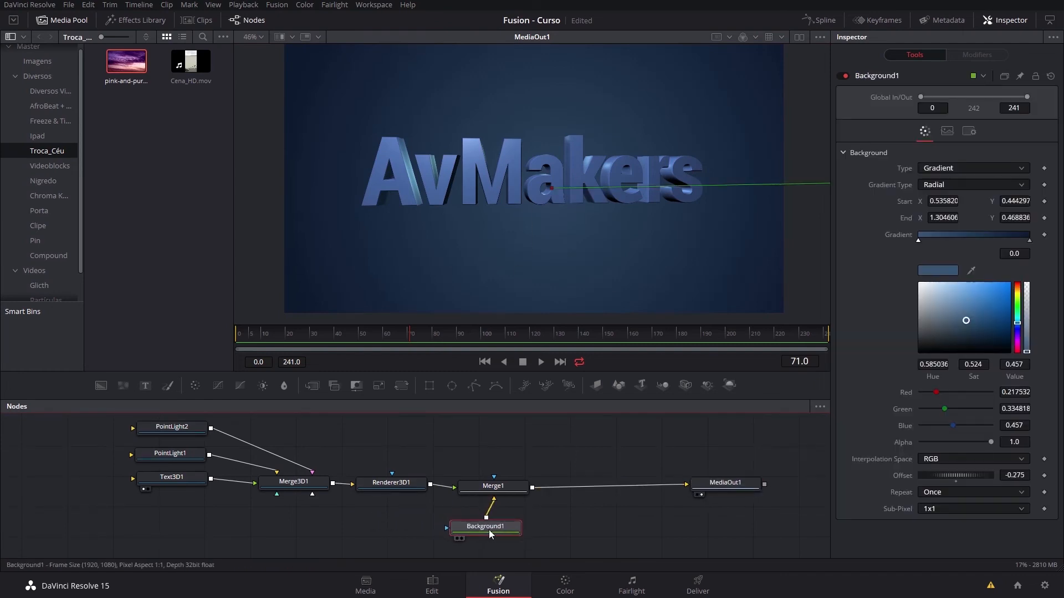
drag(502, 490, 498, 464)
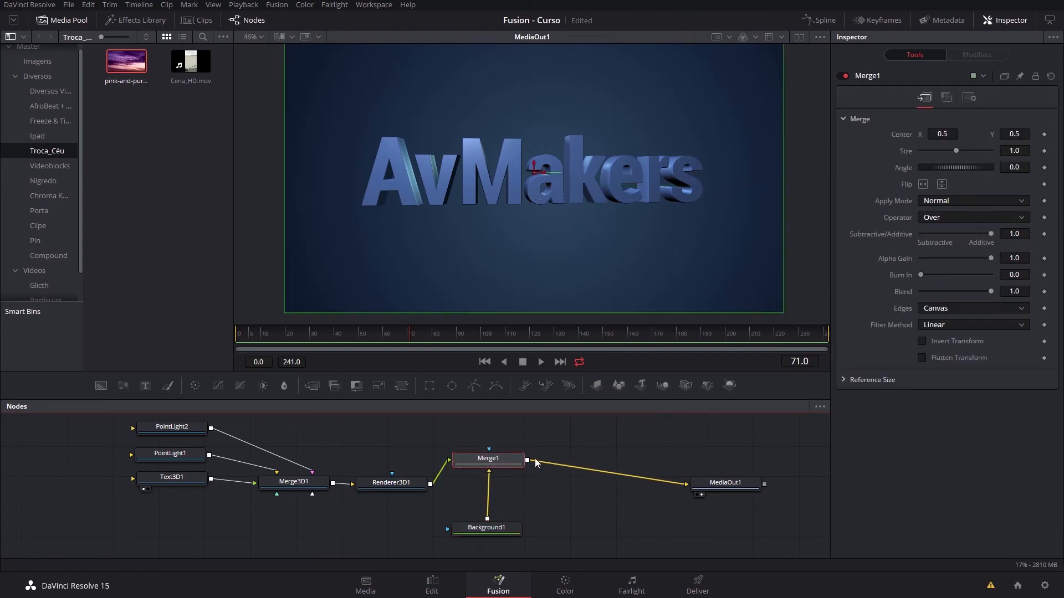
drag(539, 436, 688, 513)
drag(731, 485, 766, 484)
drag(142, 532, 431, 430)
drag(482, 464, 486, 475)
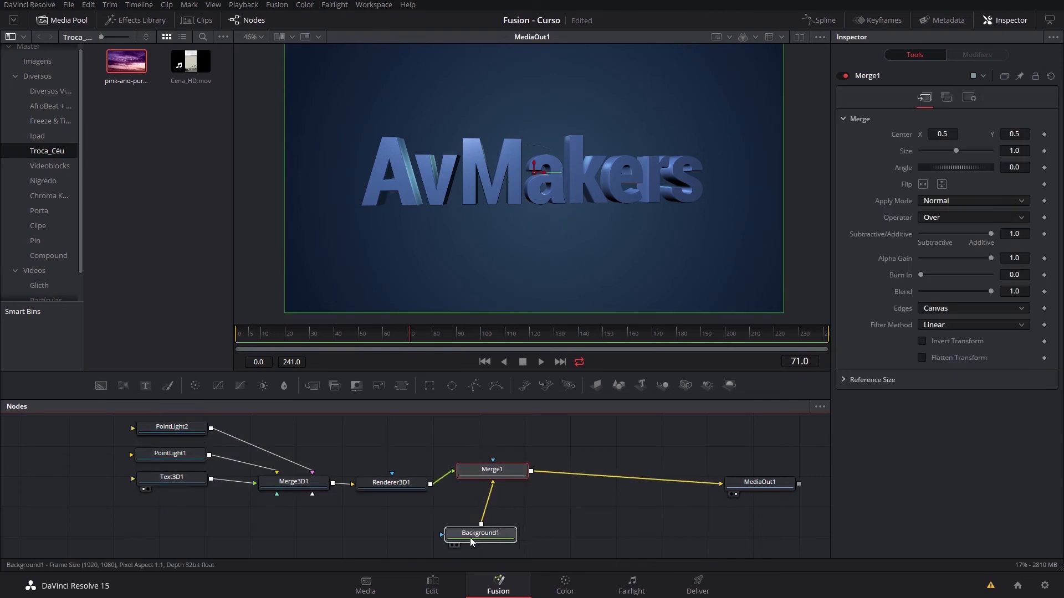
drag(481, 535, 469, 543)
drag(550, 512, 470, 521)
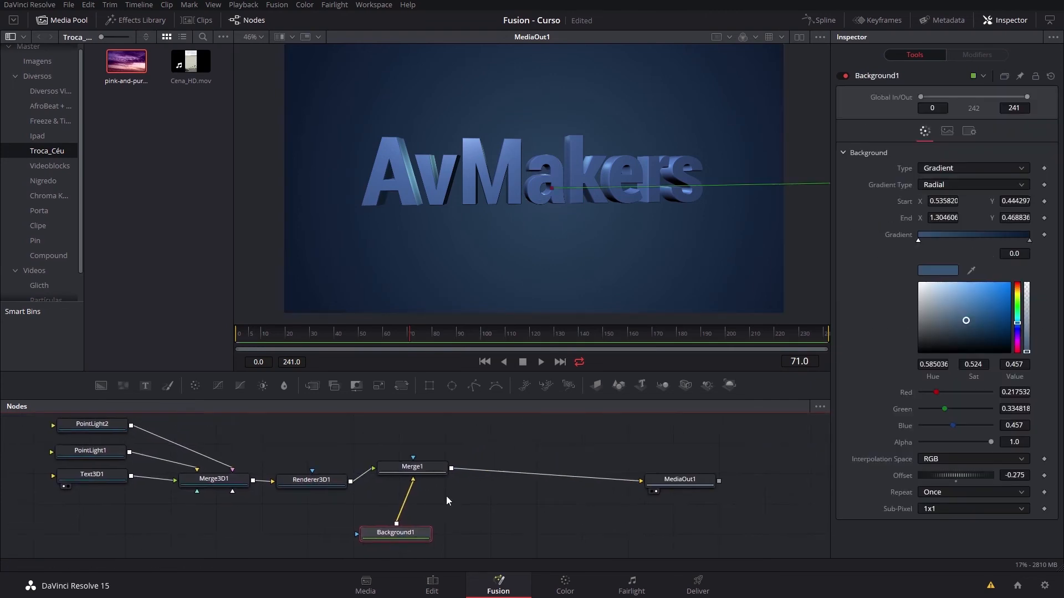
click(576, 472)
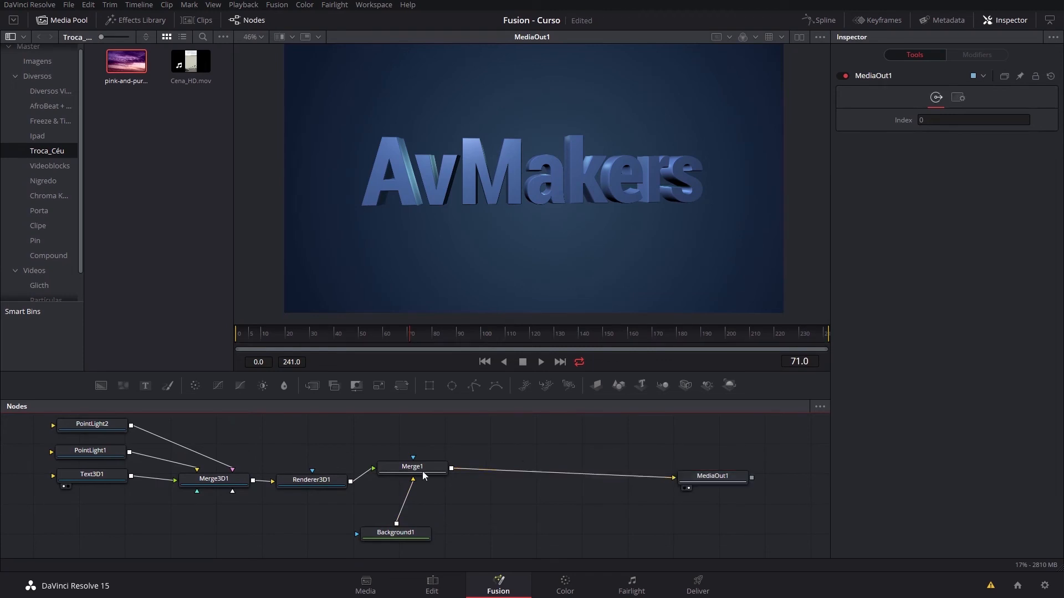
Insert a Grain (Grn) node after Merge1 and set its Power to about 2.05.
click(427, 469)
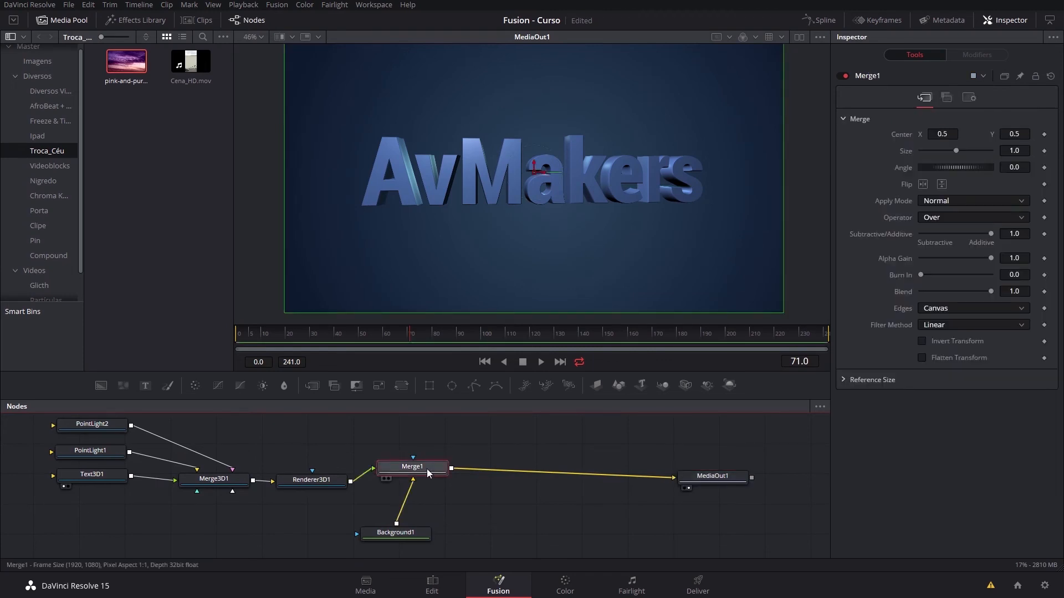
key(shift+space)
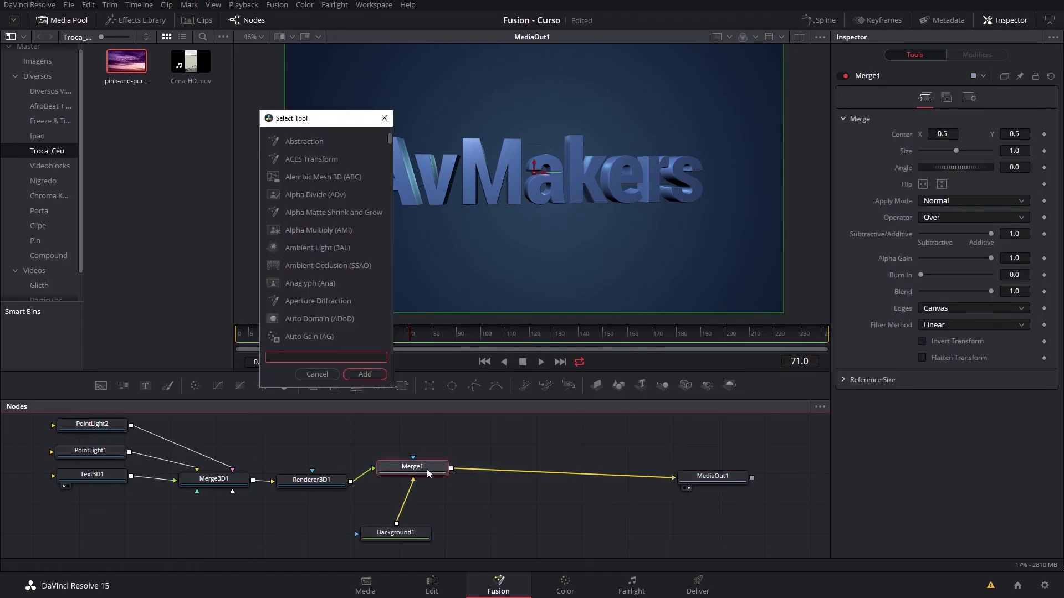
text(nois)
key(BackSpace)
key(BackSpace)
key(BackSpace)
key(BackSpace)
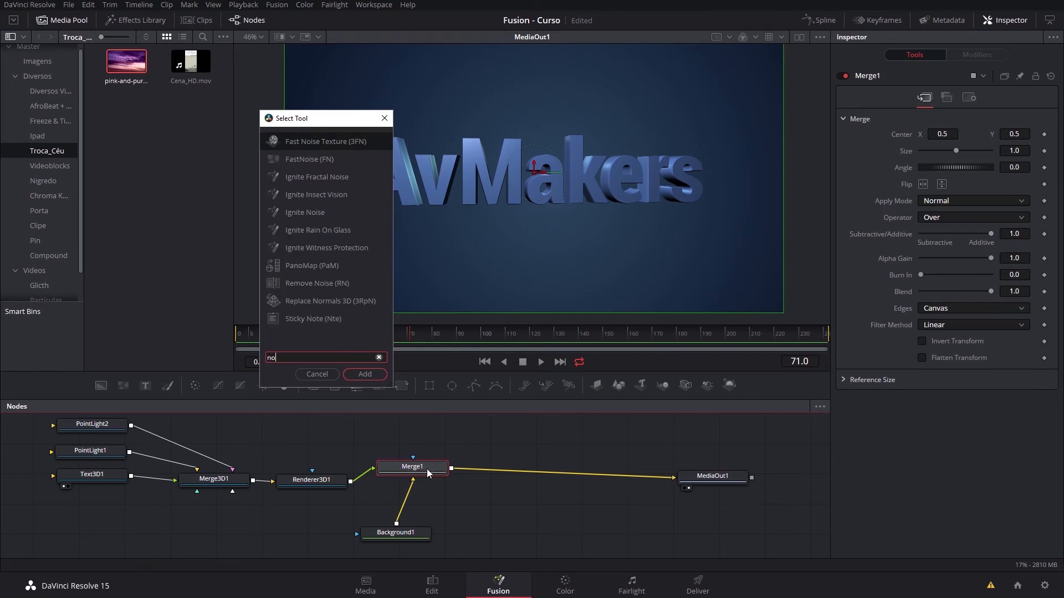
text(grain)
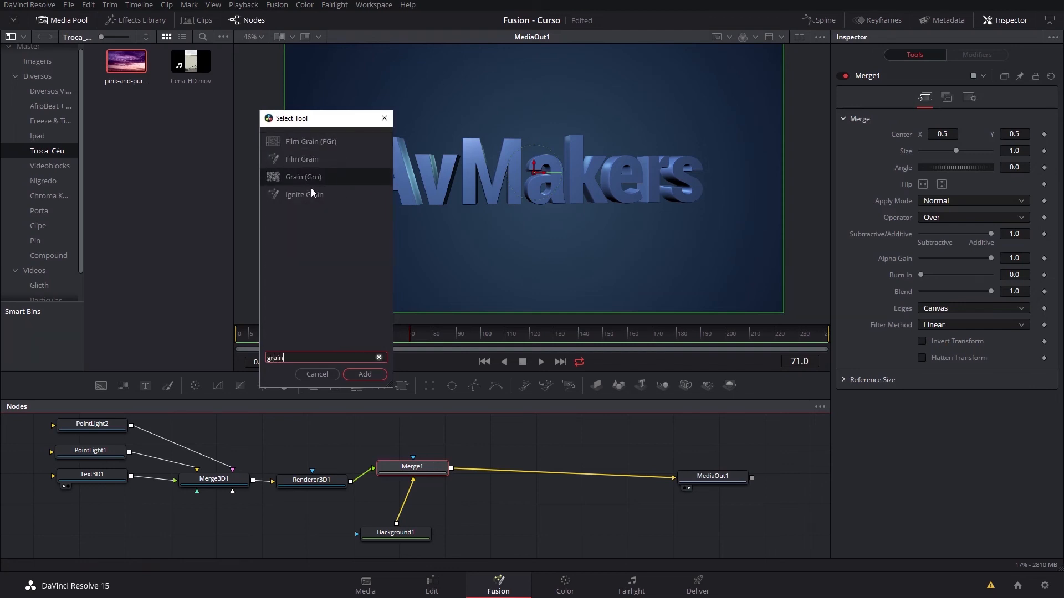
click(297, 176)
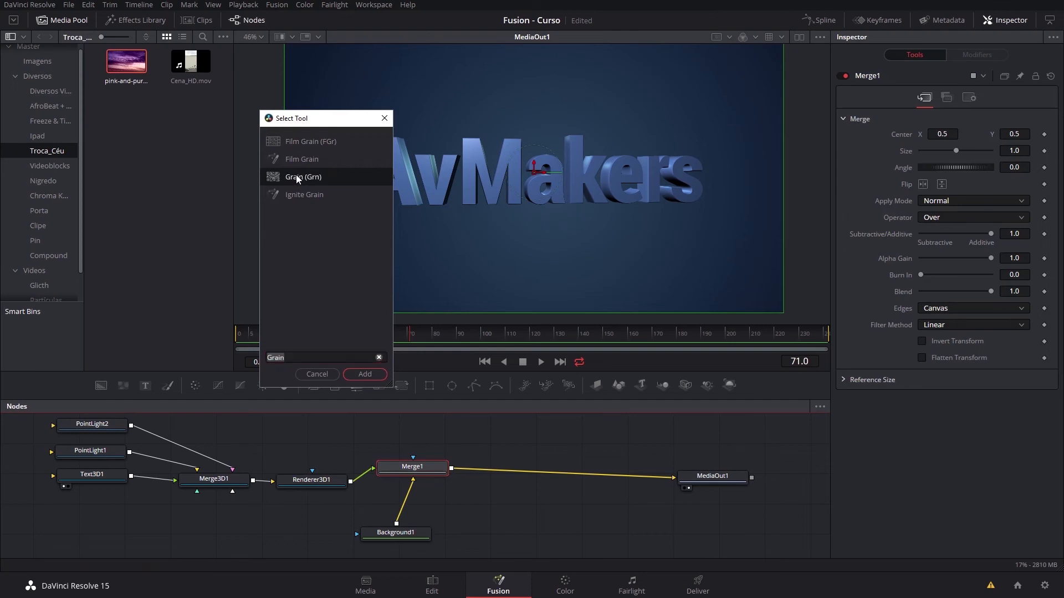
click(364, 374)
drag(932, 123, 922, 122)
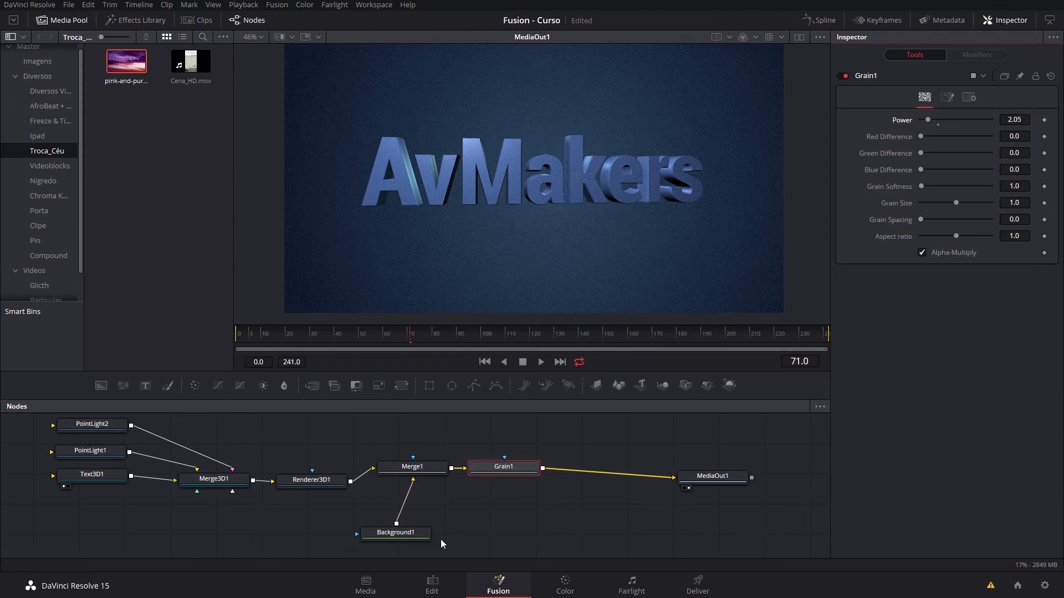
Insert a Transform (Xf) node between Grain1 and MediaOut1.
drag(528, 478, 525, 478)
key(shift+space)
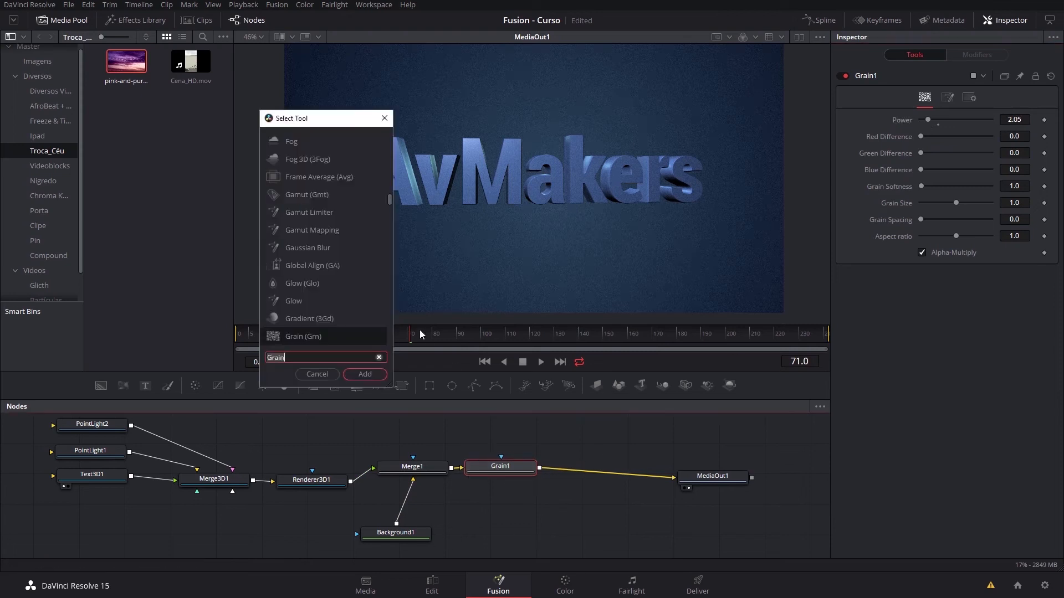
text(tran)
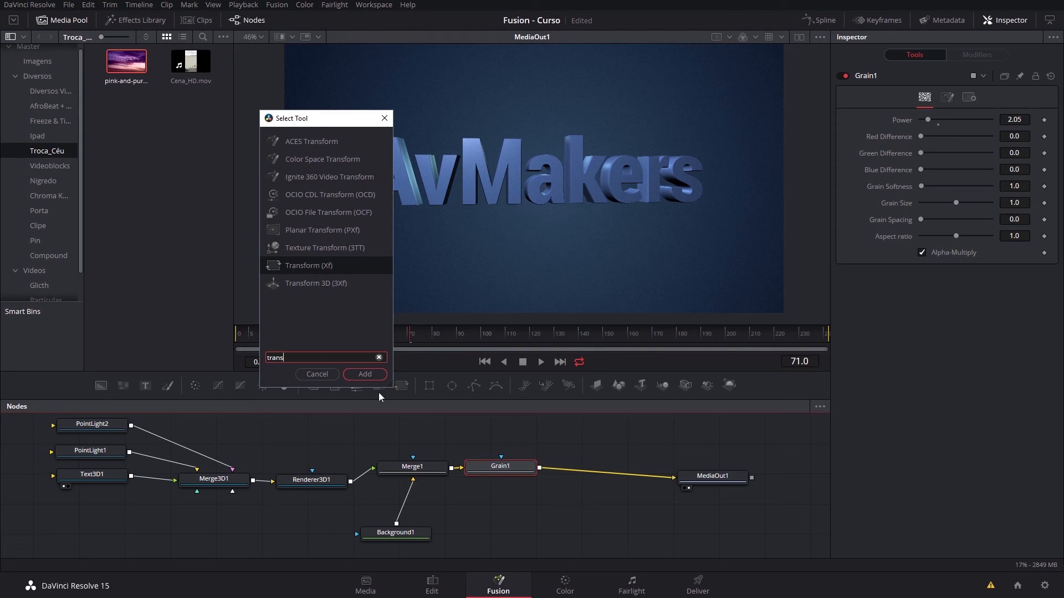
click(365, 374)
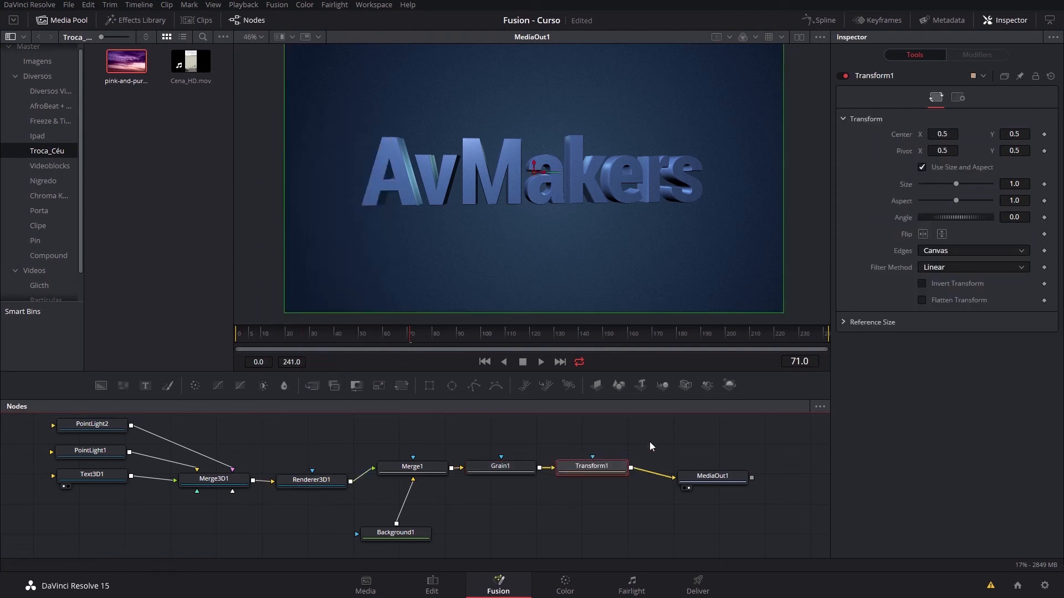
Exclude the blue channel from Transform1's processing and shift its center X slightly to about 0.4969.
click(959, 98)
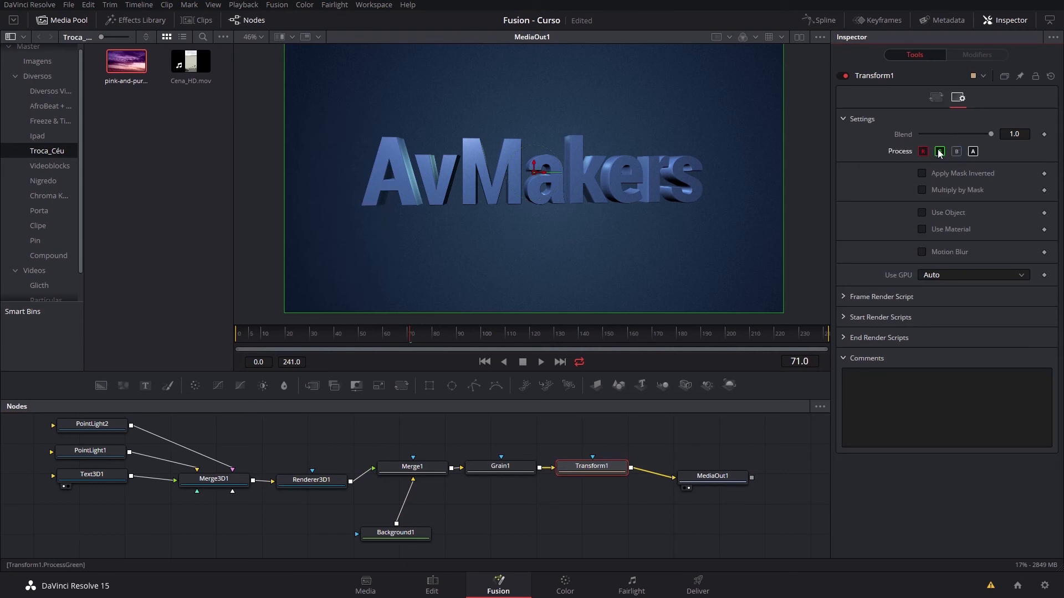
click(936, 98)
drag(942, 136, 938, 136)
Move MediaOut1 further from Transform1 and insert a Lens Distort node between them.
drag(720, 479, 779, 472)
click(593, 469)
key(shift+space)
text(trans)
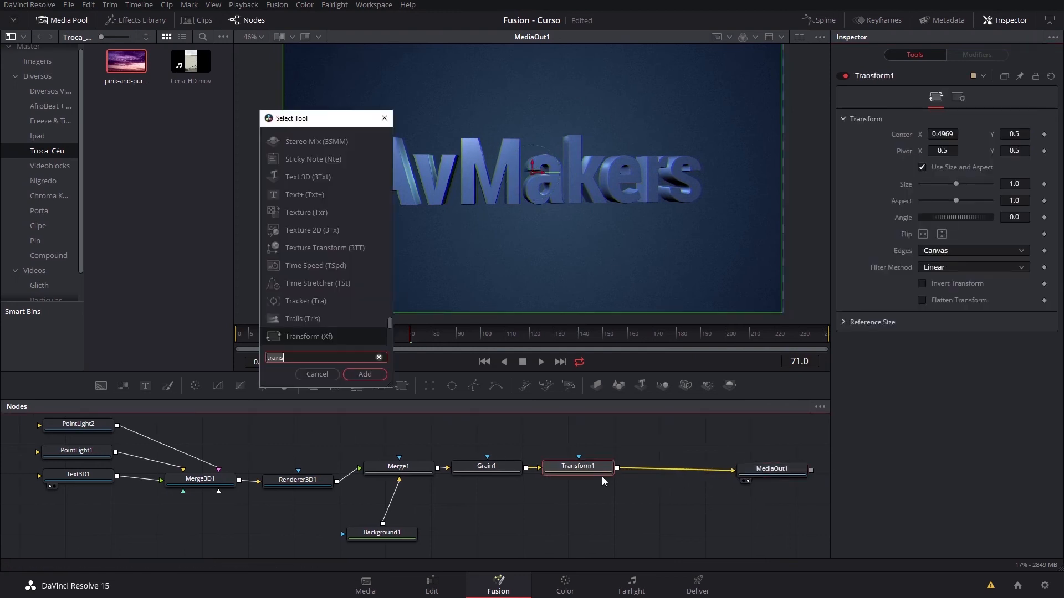
key(BackSpace)
text(lens)
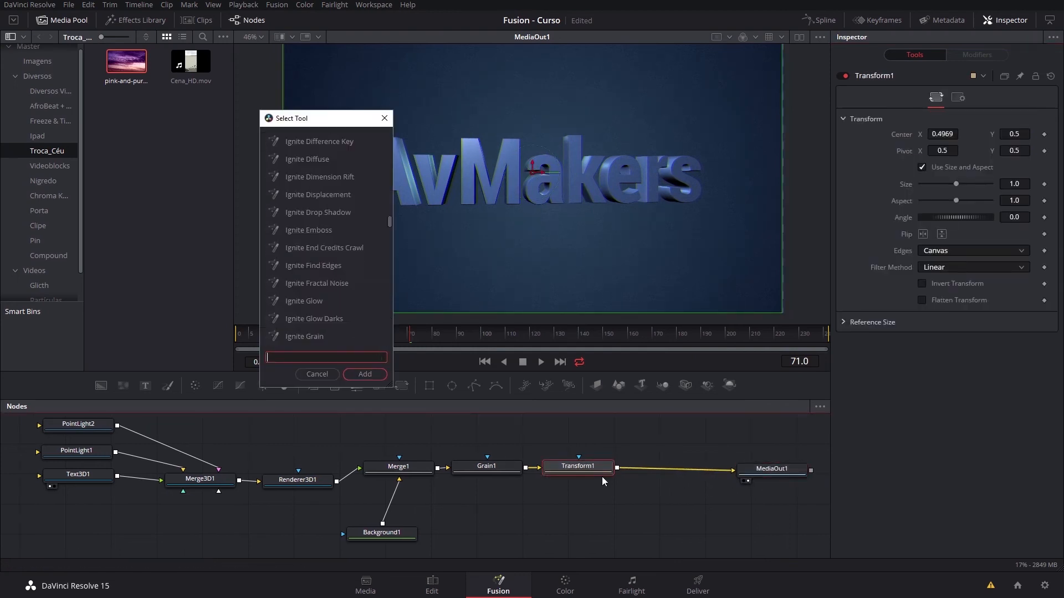
click(380, 374)
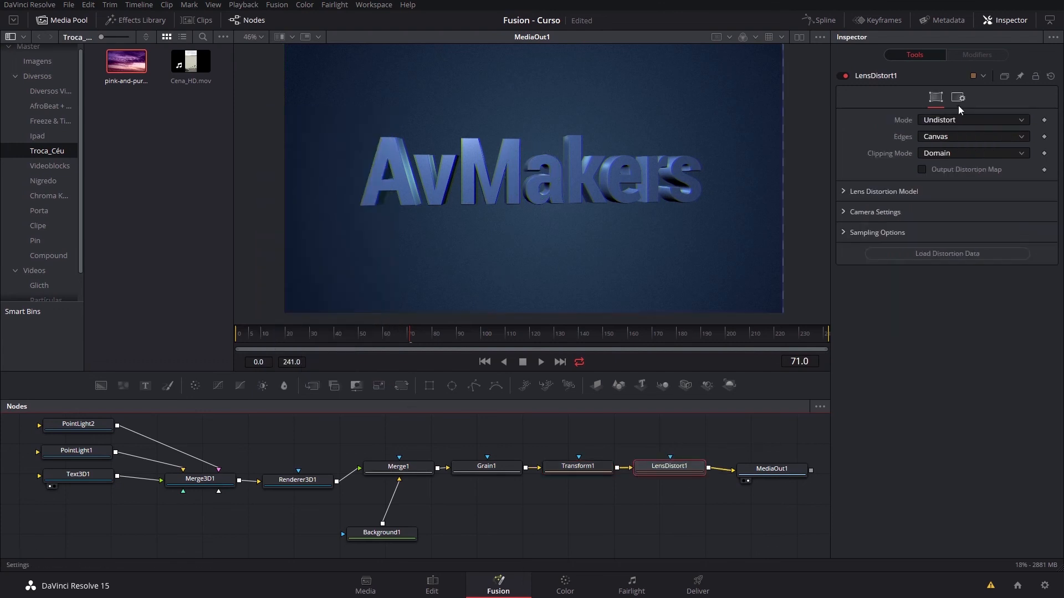
Switch LensDistort1 to Distort mode and set its lens model's Distortion to about -0.109.
click(951, 120)
click(945, 135)
click(879, 191)
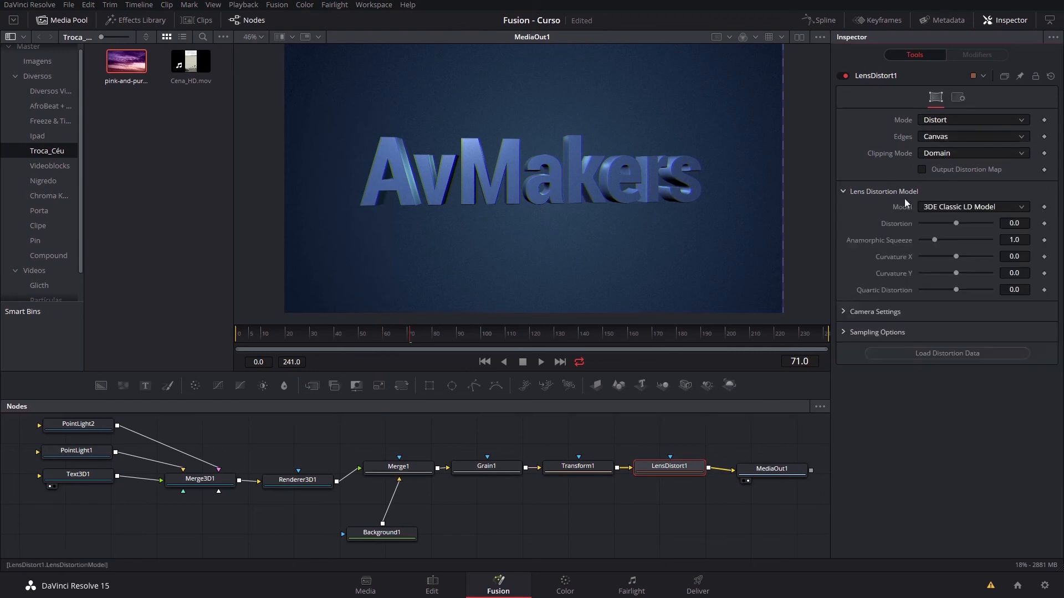
drag(955, 221, 948, 221)
Add an unconnected Filter (Fltr) node near LensDistort1.
drag(720, 453, 688, 474)
click(451, 465)
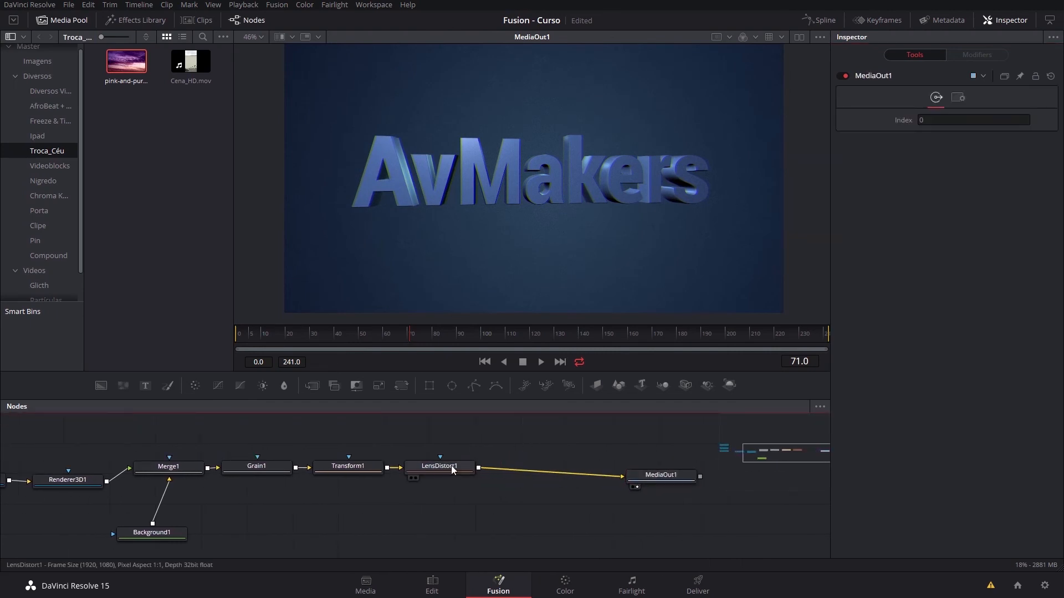
click(491, 438)
key(shift+space)
text(lens)
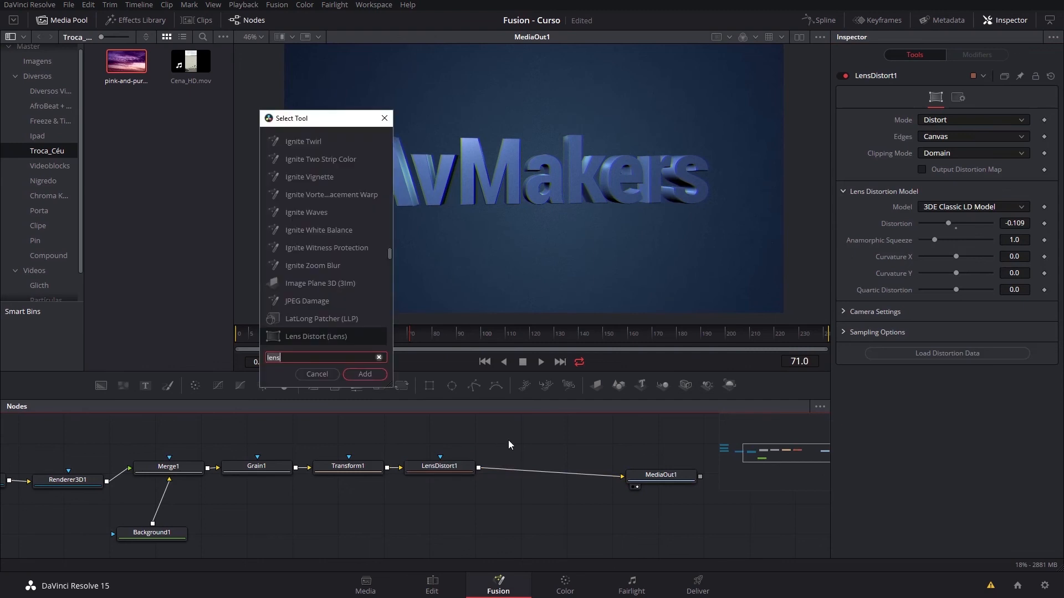
key(BackSpace)
key(BackSpace)
key(BackSpace)
key(BackSpace)
text(filter)
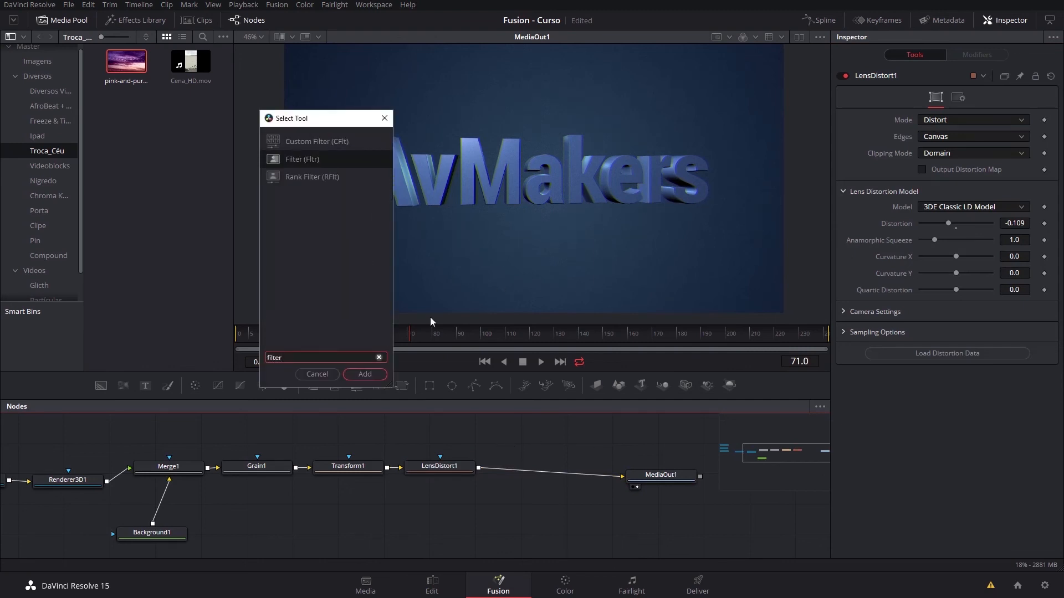
click(374, 374)
Place Filter1 above the LensDistort1–MediaOut1 link, feed it from LensDistort1's output and show it in the viewer.
drag(509, 449, 536, 450)
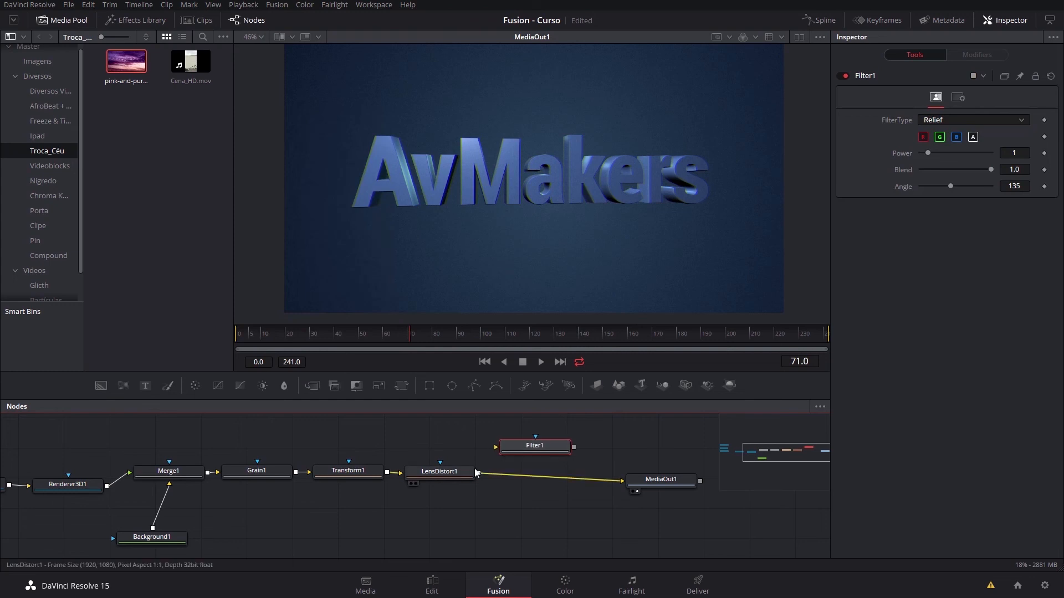
drag(479, 473, 529, 457)
click(508, 457)
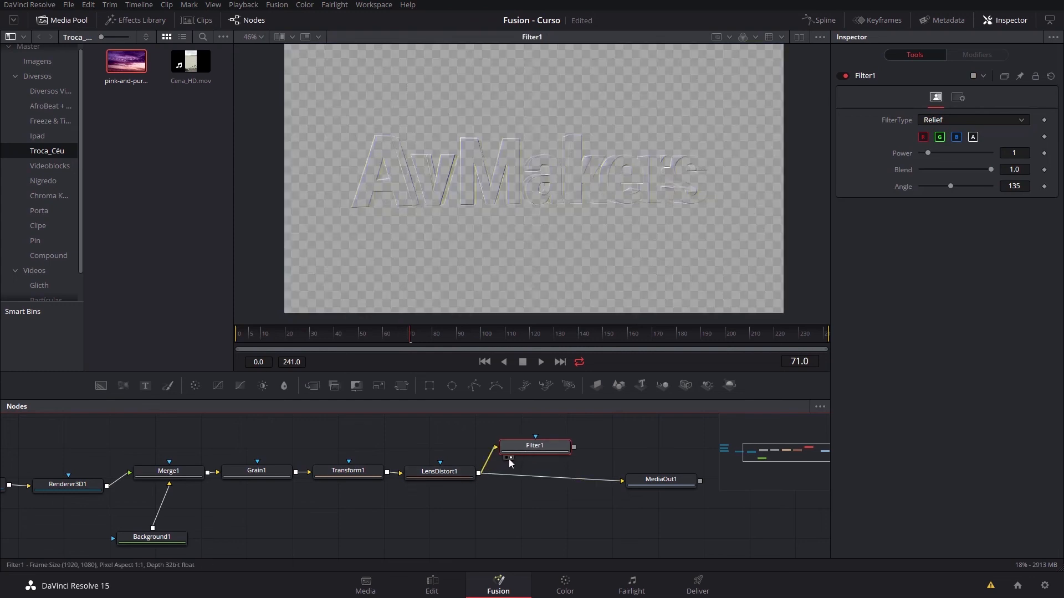
Try the Emboss Over filter type on Filter1, and the Defocus type with a higher Power.
click(942, 119)
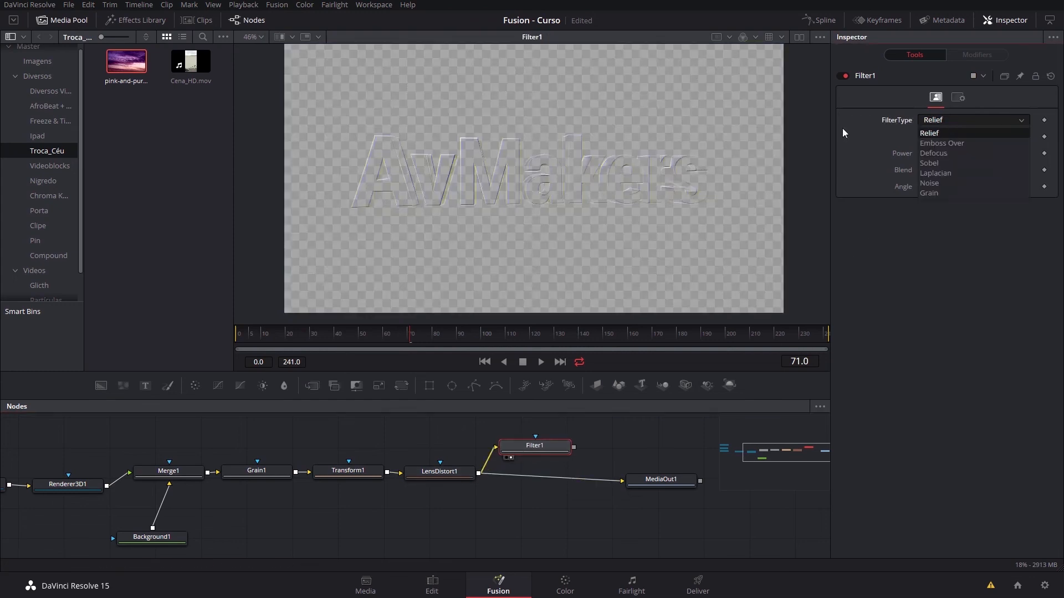
click(942, 143)
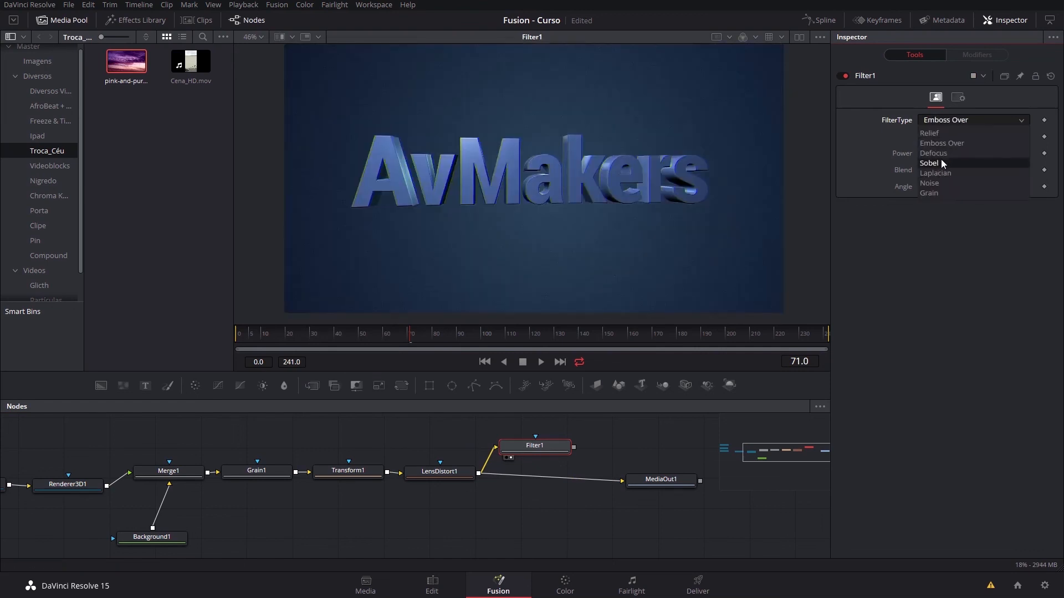
click(942, 153)
drag(928, 153, 953, 152)
Try the Sobel, Laplacian, Noise and Grain filter types on Filter1 and settle on Sobel.
click(944, 121)
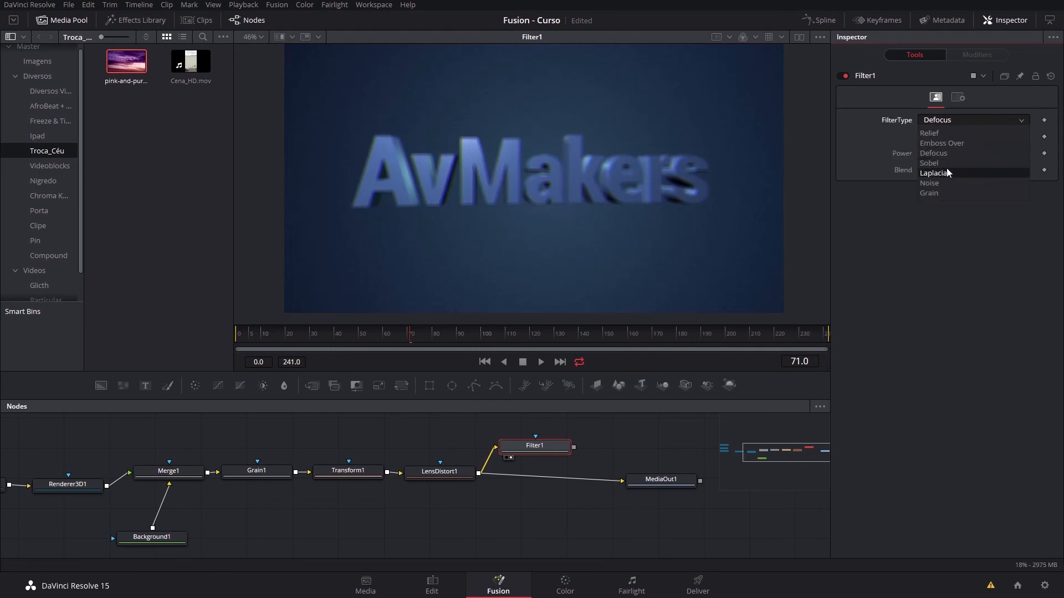
click(940, 162)
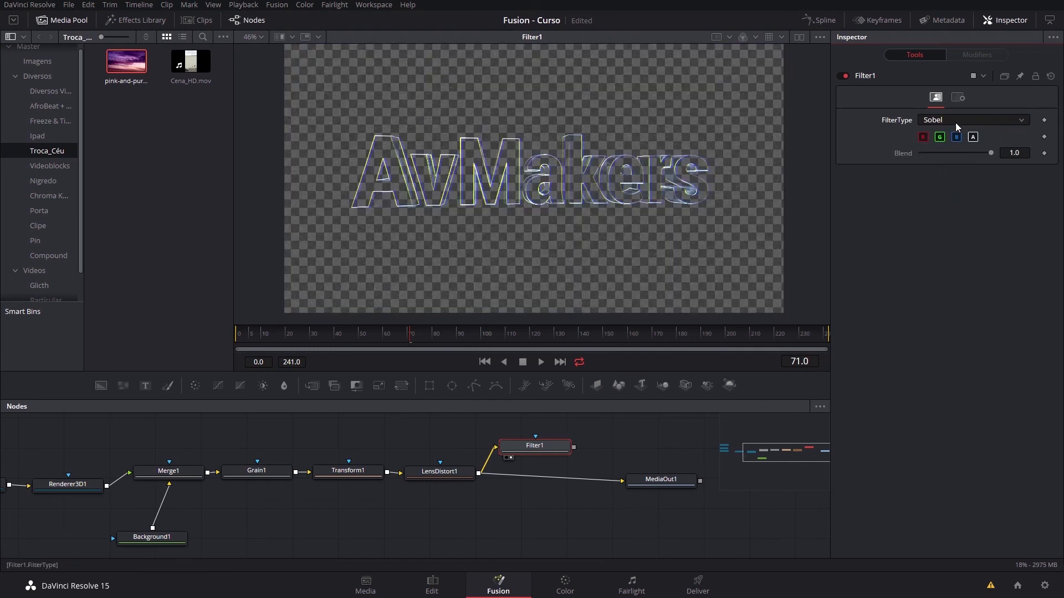
click(936, 173)
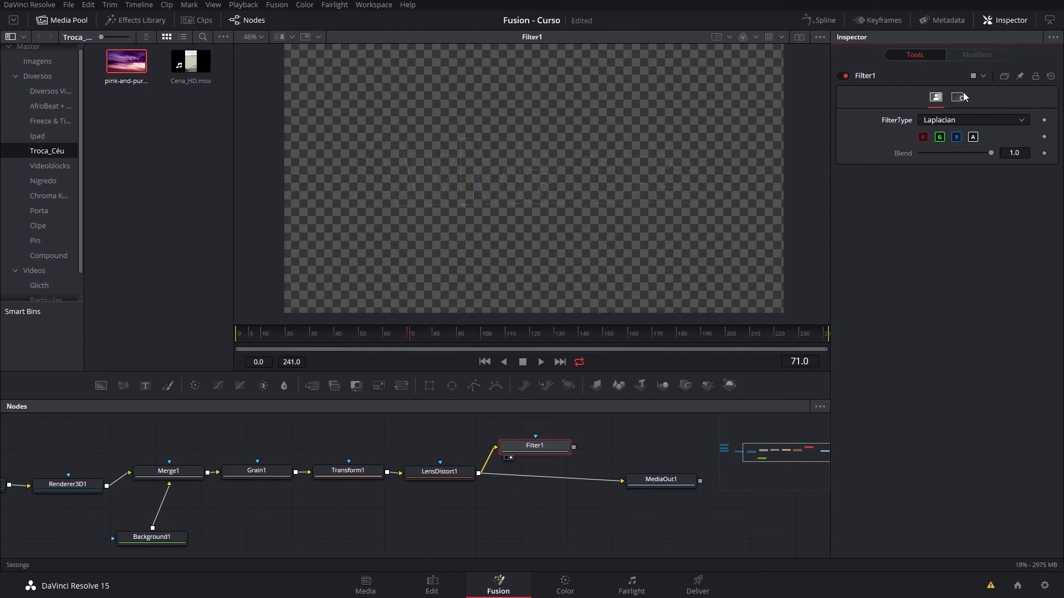
click(951, 120)
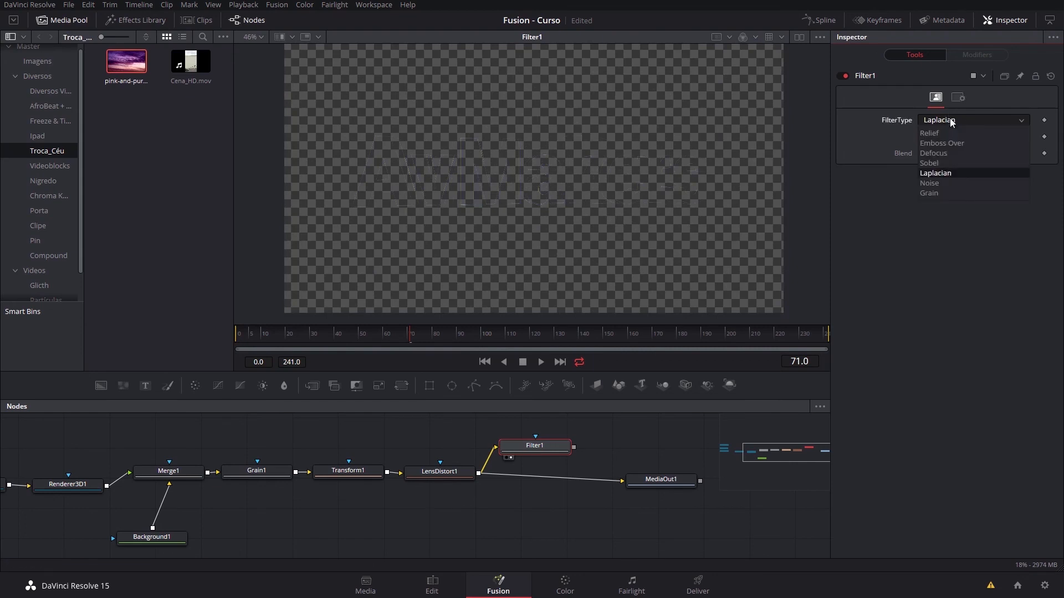
click(936, 182)
click(946, 121)
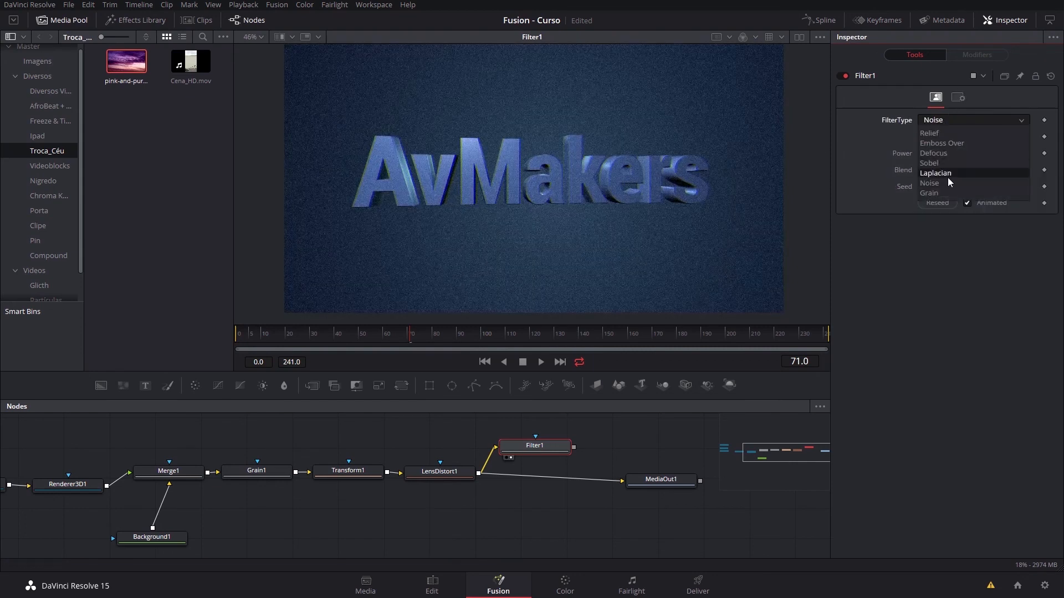
click(944, 193)
click(965, 120)
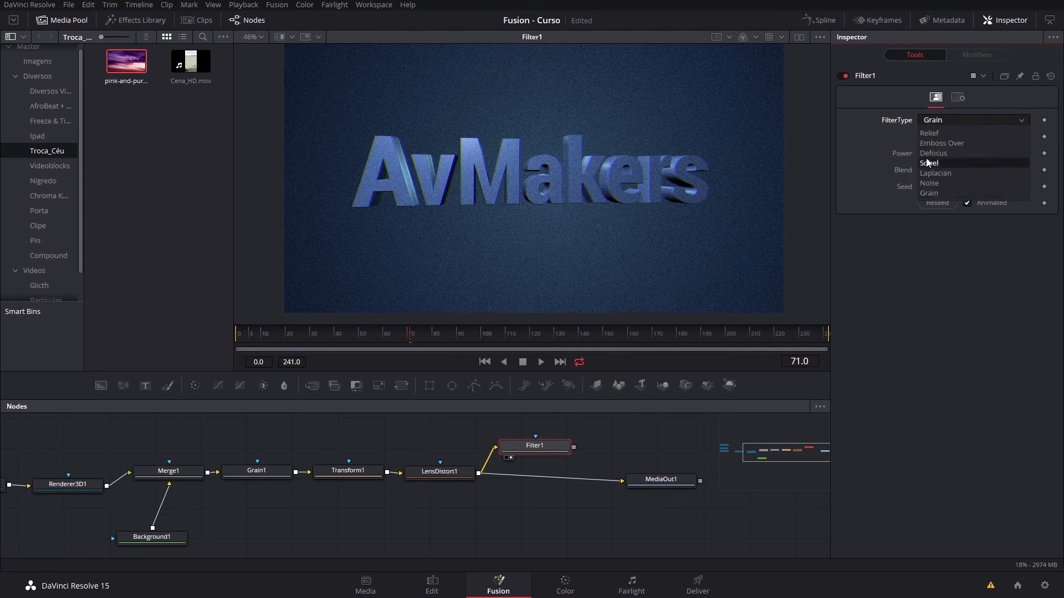
click(940, 161)
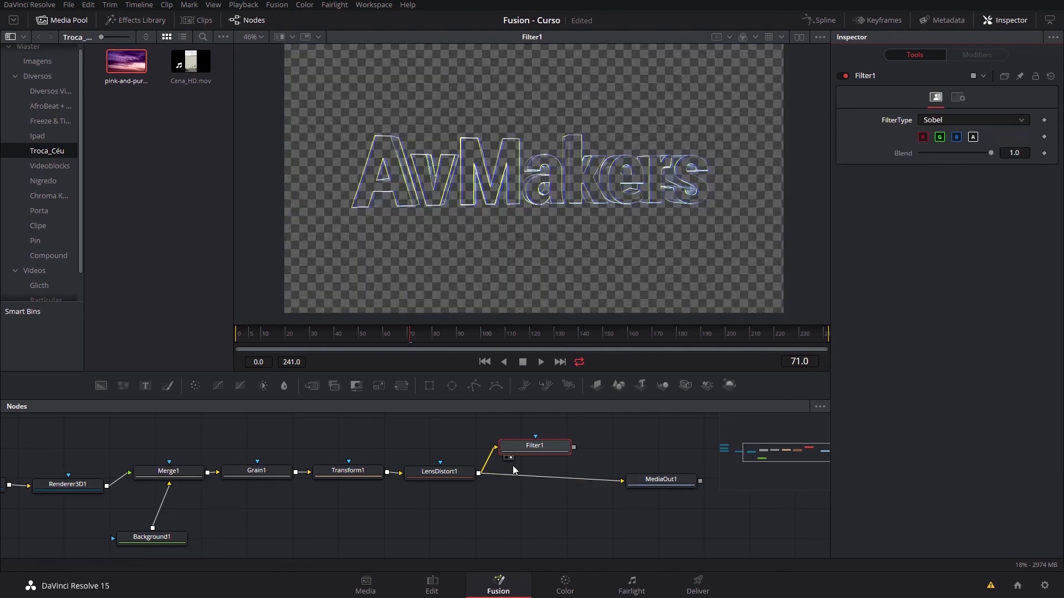
Remove the link from LensDistort1 to MediaOut1 and move Filter1 and MediaOut1 apart to make room between them.
click(589, 481)
drag(534, 448, 534, 440)
drag(656, 481, 670, 490)
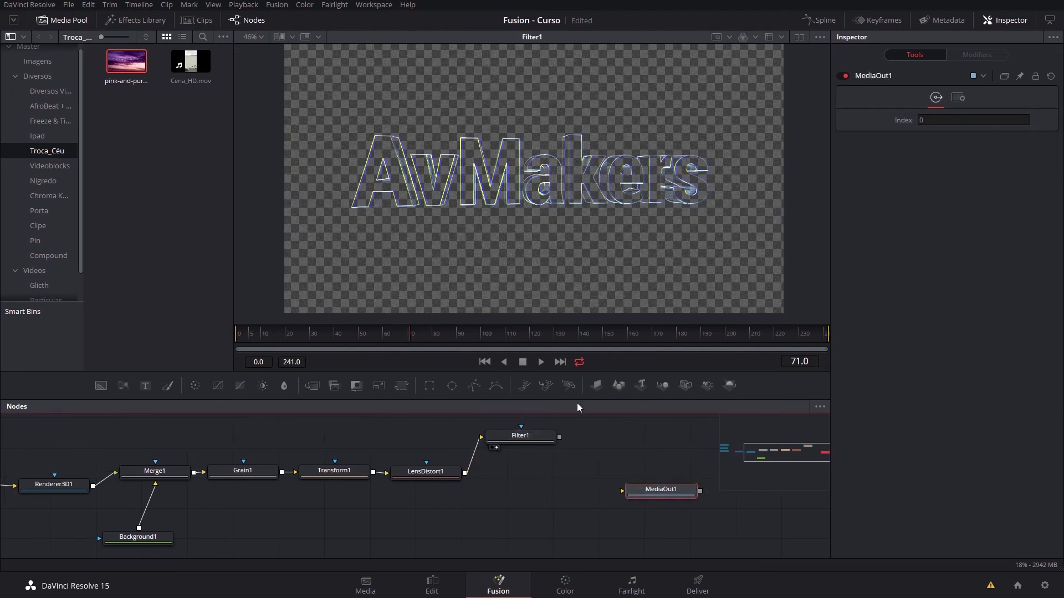
Add a Merge node with LensDistort1 as background and Filter1 as foreground, and connect its output to MediaOut1.
drag(310, 385, 539, 496)
drag(670, 492, 718, 522)
drag(465, 503, 546, 522)
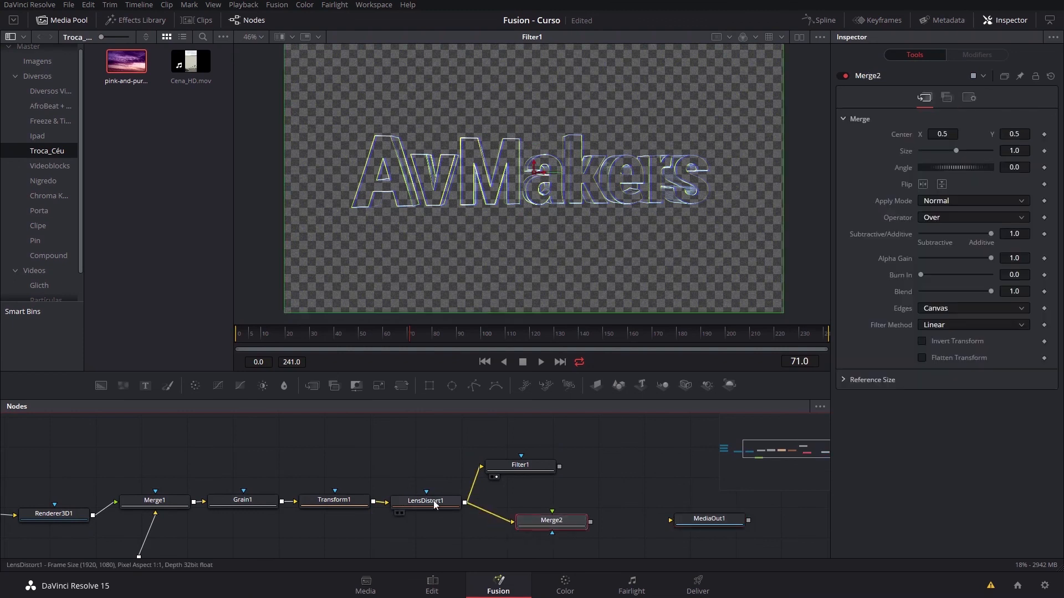
drag(545, 468, 683, 527)
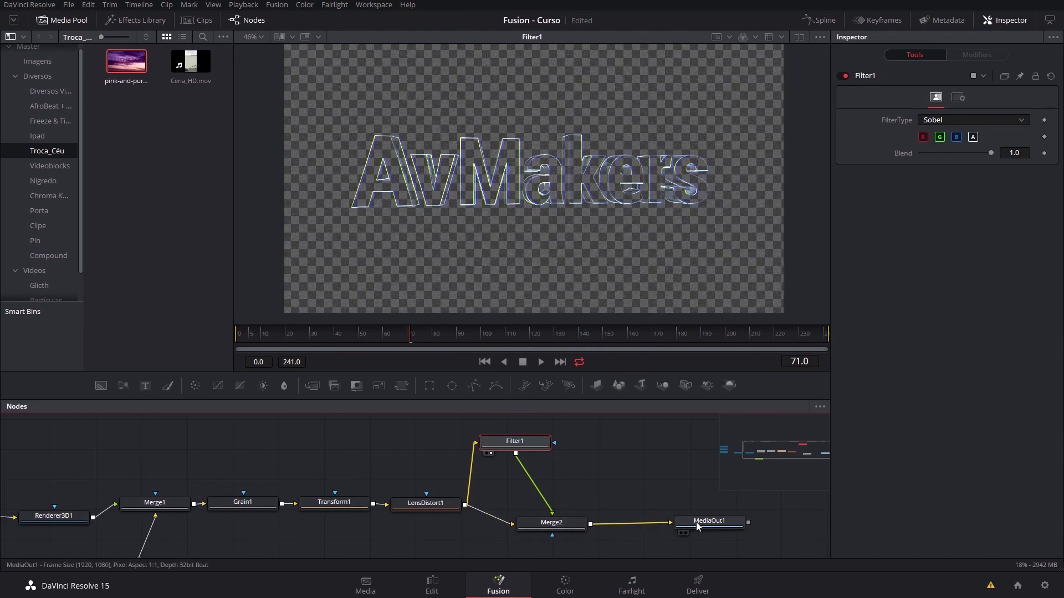
Compare the outputs of MediaOut1, Filter1 and Merge2 in the viewer.
click(685, 533)
drag(608, 496, 573, 487)
drag(482, 435, 499, 449)
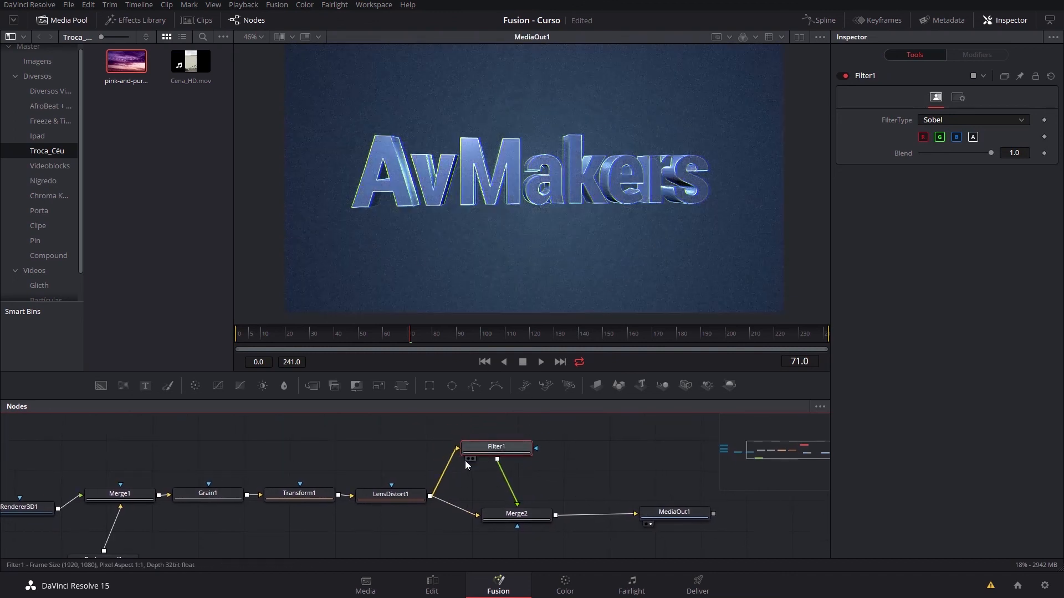
click(473, 459)
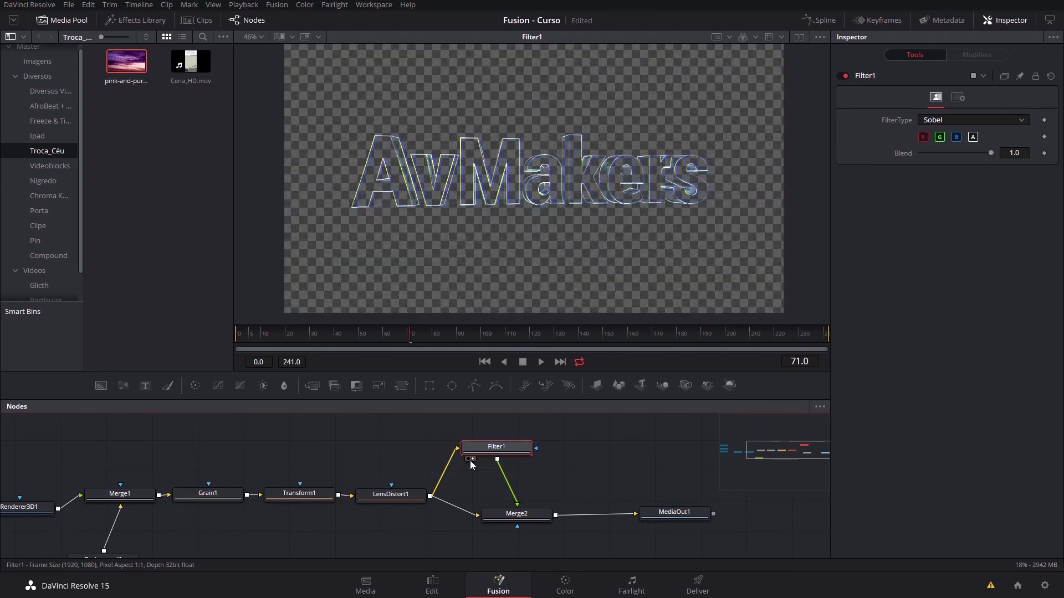
click(491, 526)
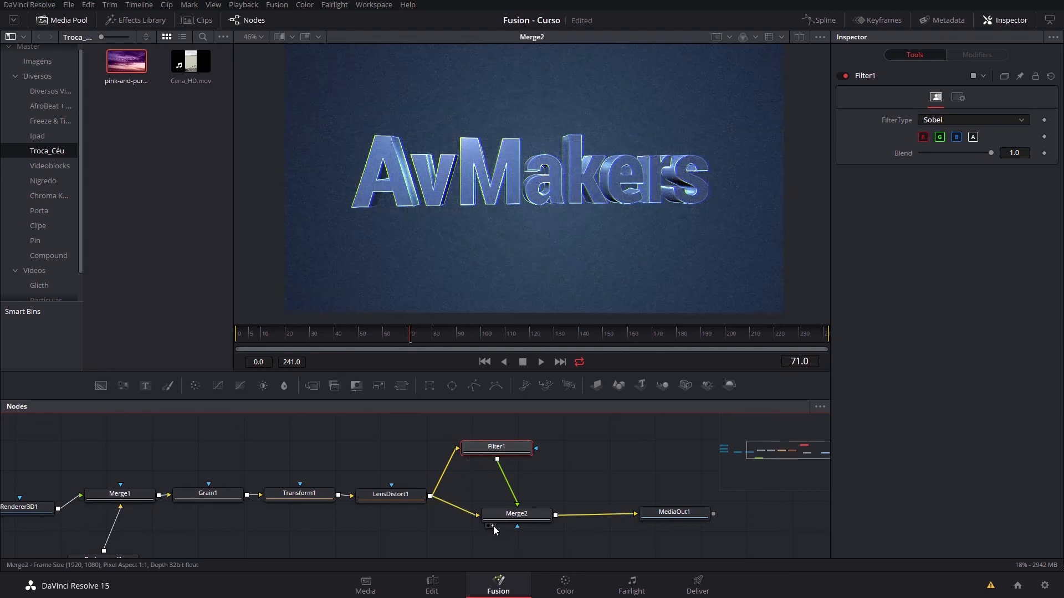
click(650, 524)
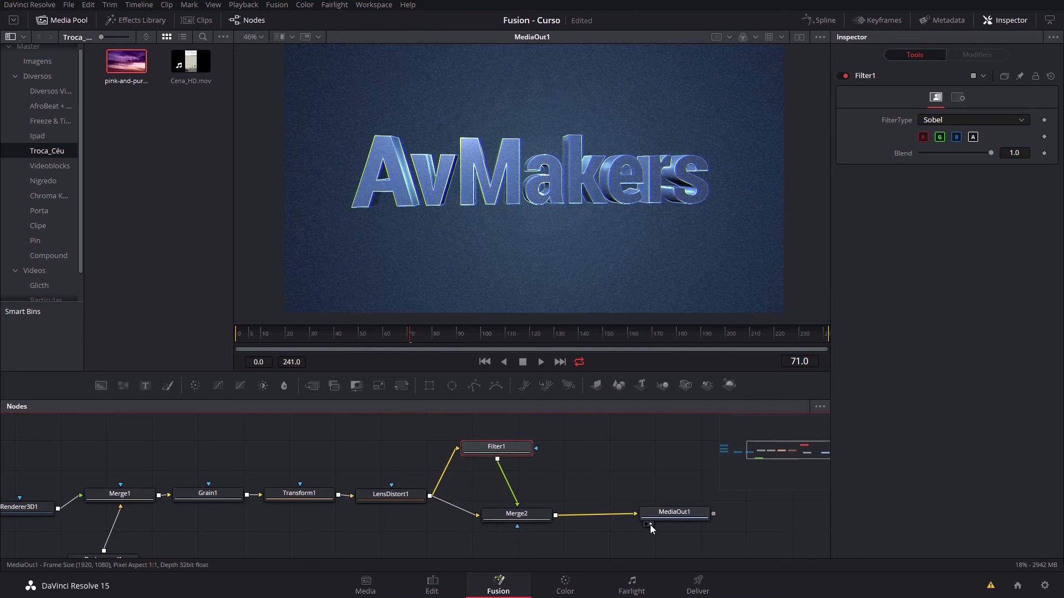
Disconnect Filter1 from LensDistort1 and feed it from Merge1's output instead.
drag(520, 453, 544, 453)
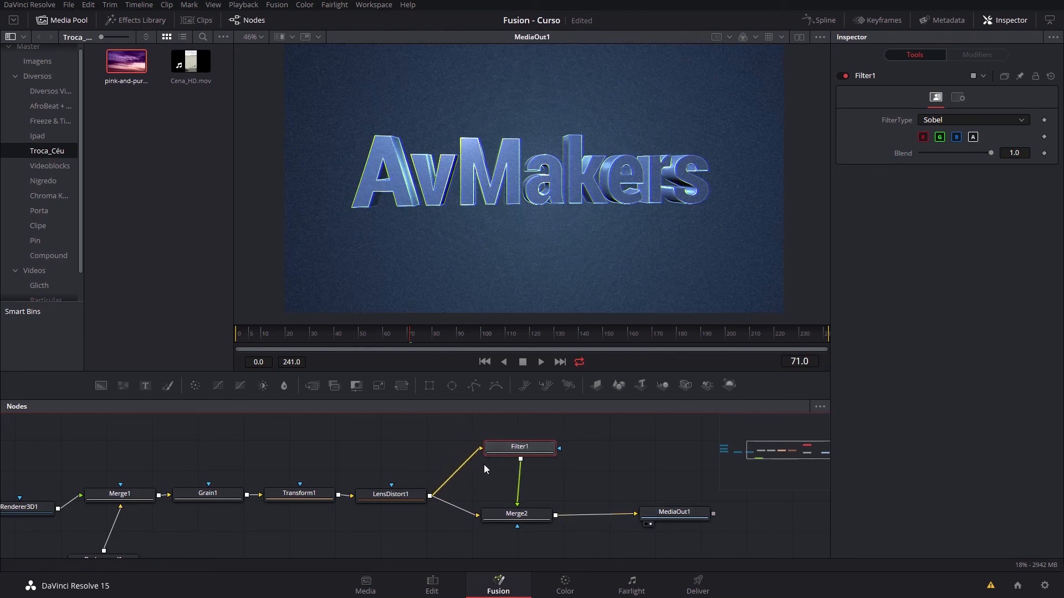
drag(435, 467, 500, 451)
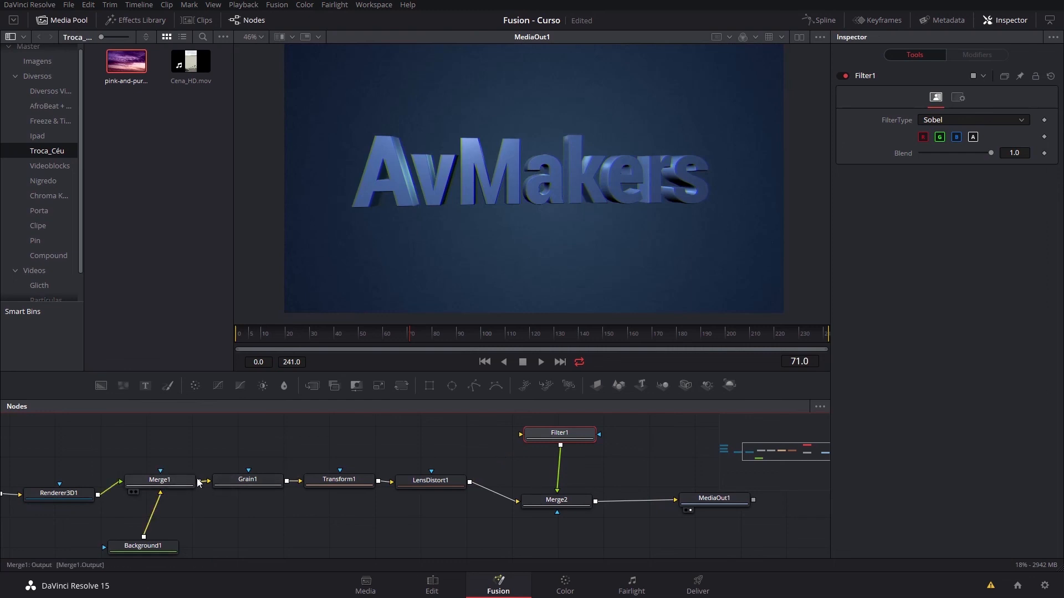
drag(363, 434, 493, 433)
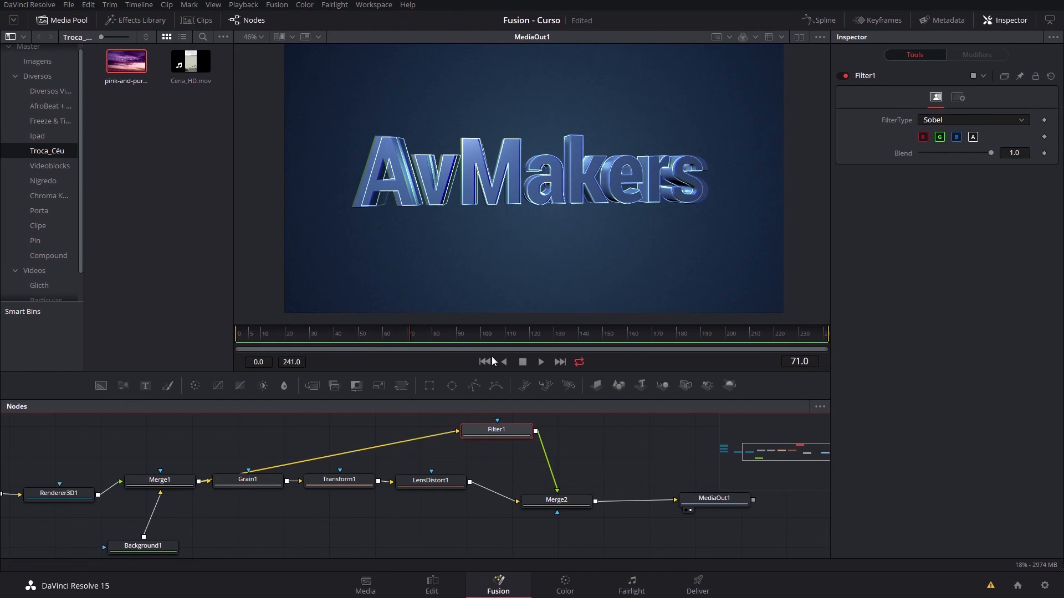
Remove the Merge1–Filter1 link, feed Filter1 from LensDistort1 again and place it above Merge2.
click(410, 442)
key(Delete)
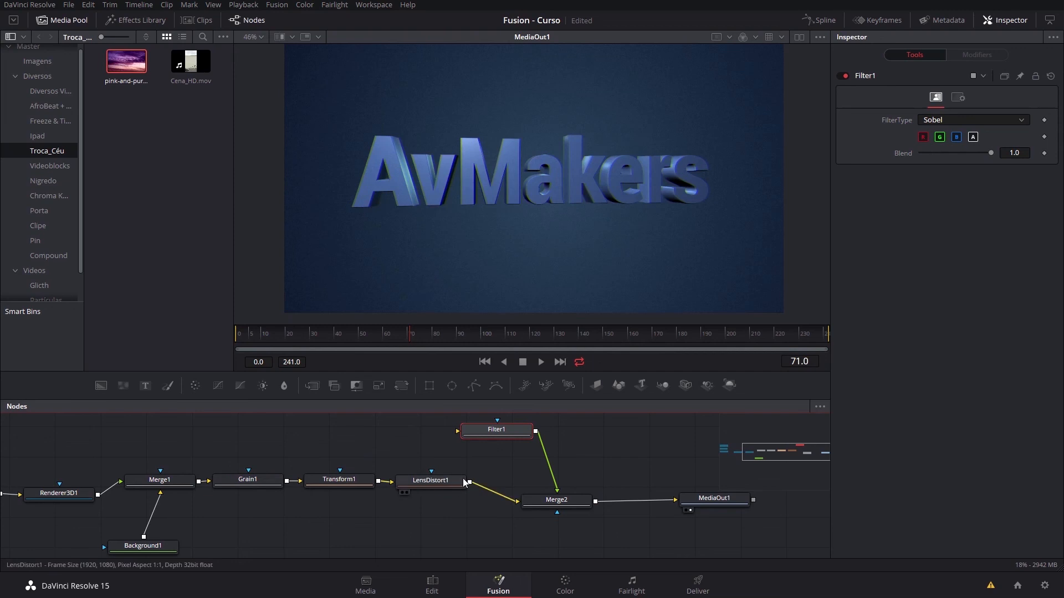
drag(470, 482, 467, 428)
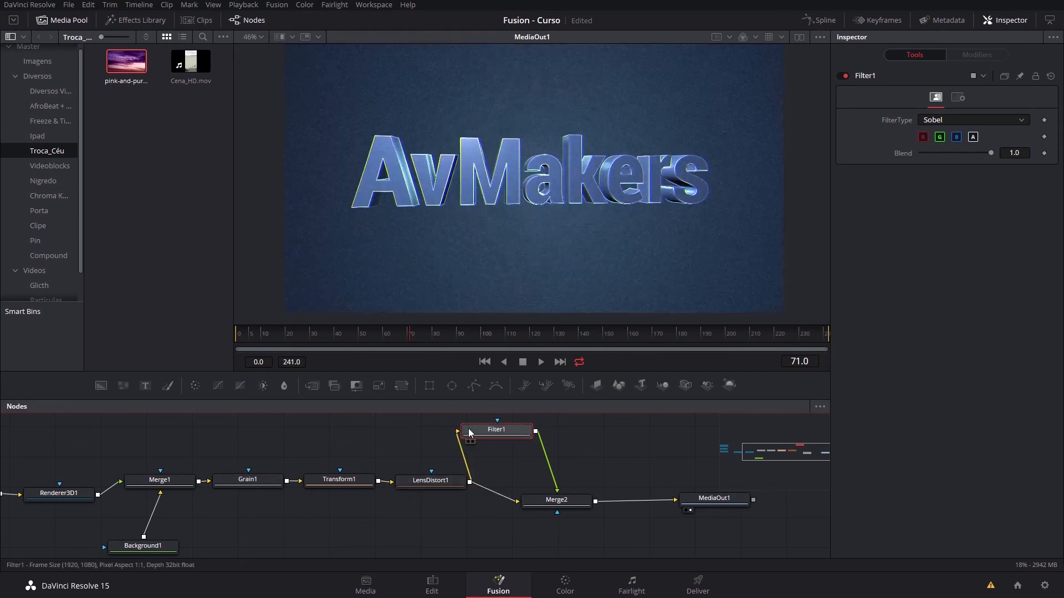
drag(491, 433, 543, 437)
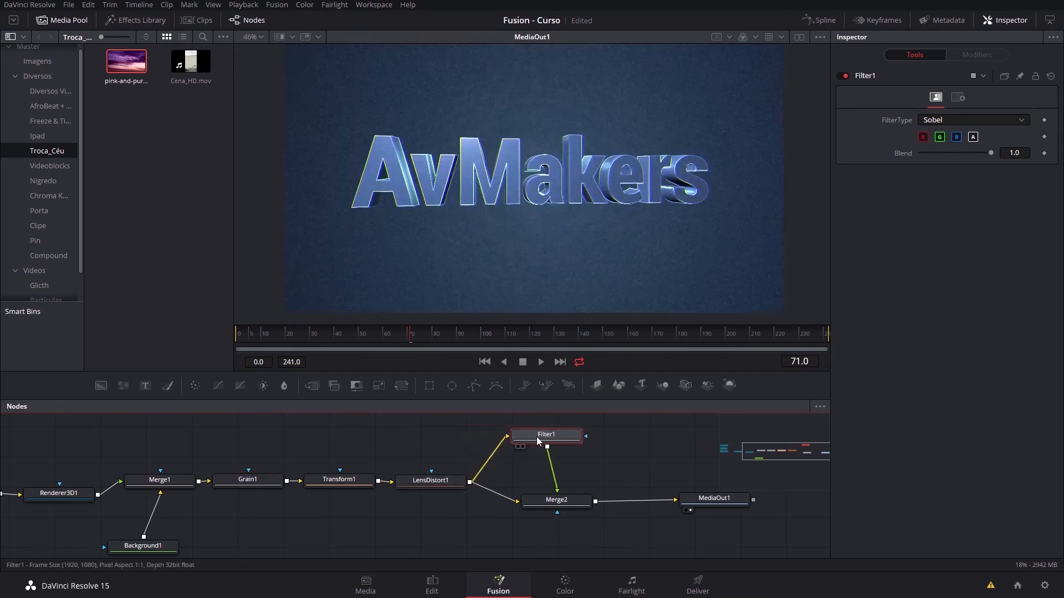
Switch Filter1's input back to Merge1's output and lower Grain1 below the main node chain.
drag(556, 503, 540, 518)
drag(500, 451, 164, 481)
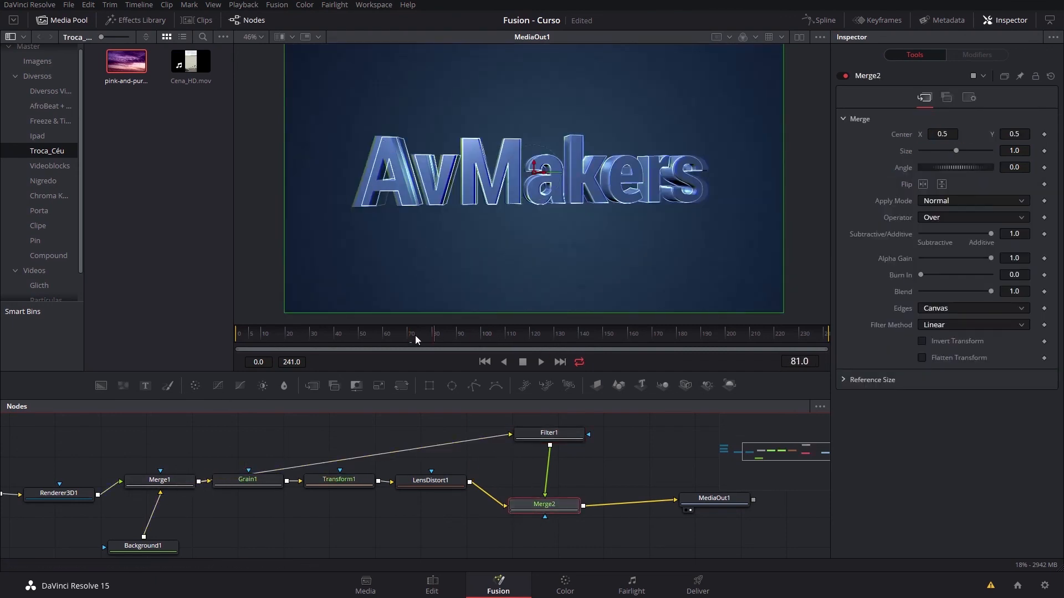
click(470, 445)
drag(252, 485, 260, 510)
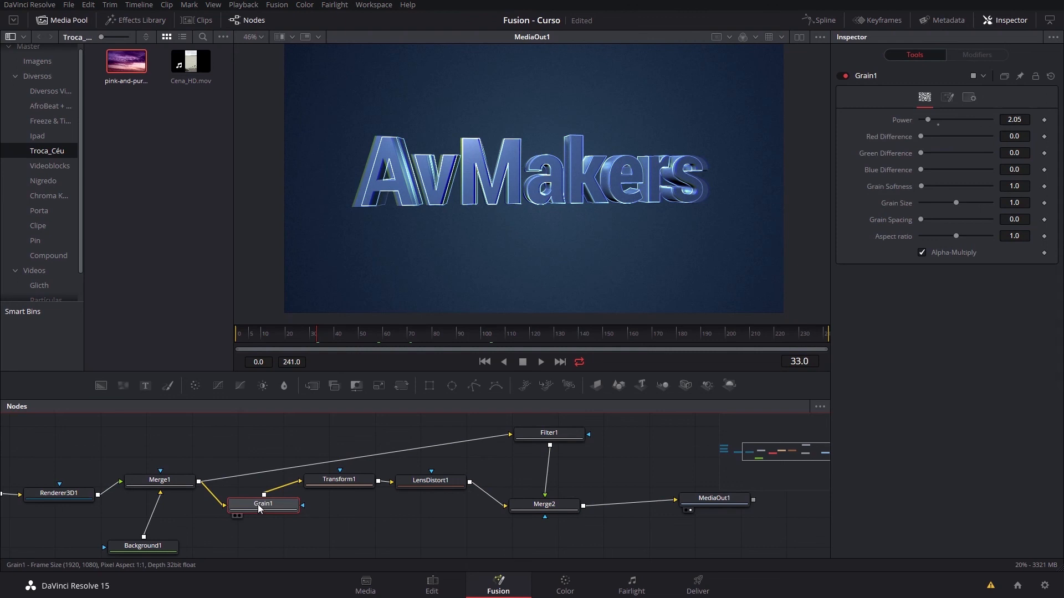
drag(556, 438, 562, 441)
Move Grain1 out of the chain to sit between Merge2 and MediaOut1, and feed Filter1 from LensDistort1.
drag(456, 533, 352, 486)
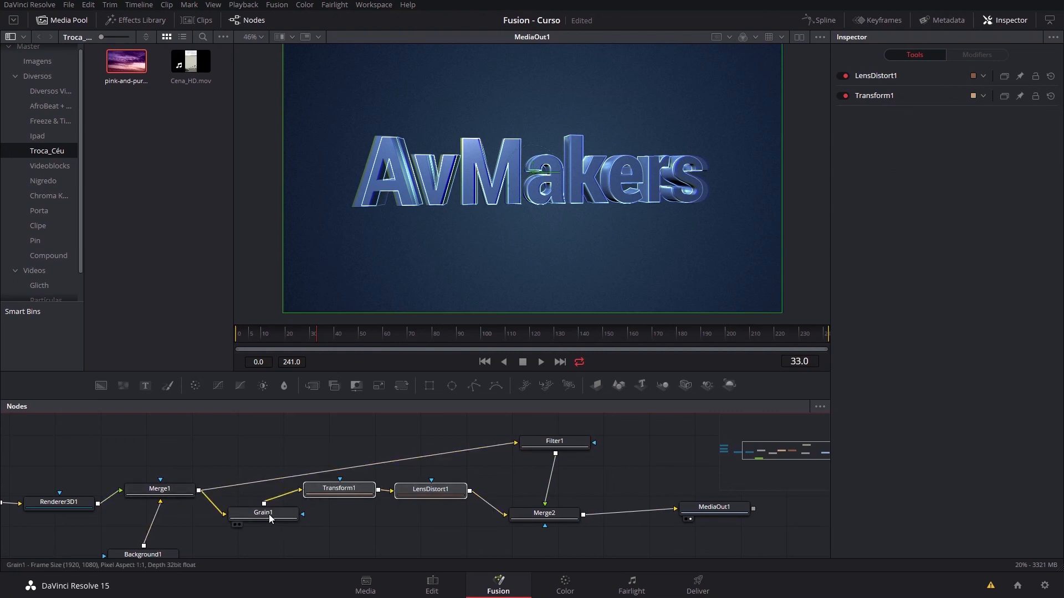
drag(268, 514, 650, 515)
drag(478, 449, 516, 443)
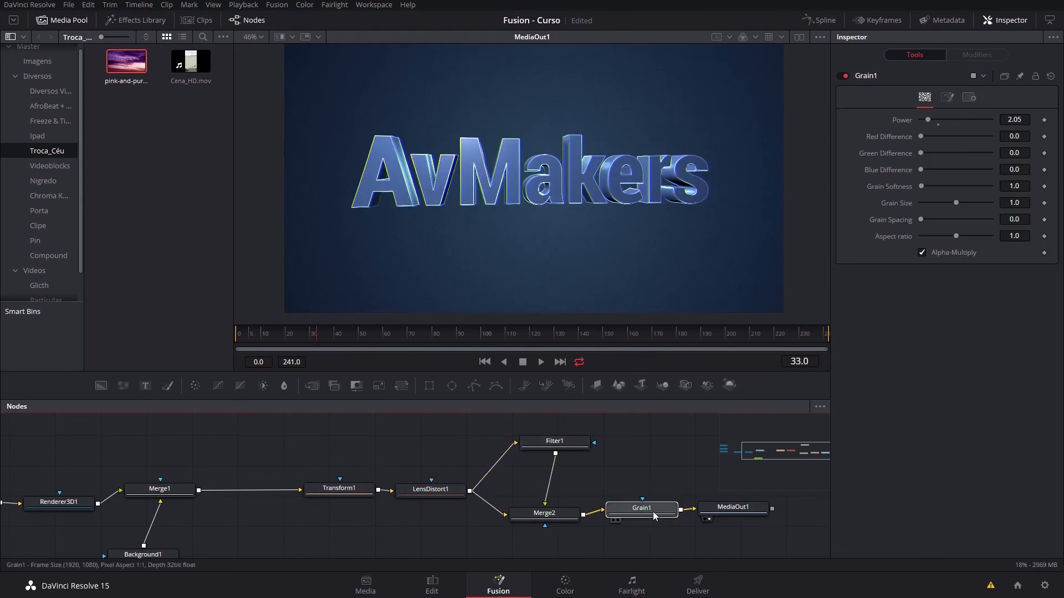
Tidy the end of the node tree by repositioning Grain1 and spacing MediaOut1 farther from it.
drag(654, 511, 655, 487)
drag(734, 507, 753, 508)
drag(662, 498, 670, 495)
drag(651, 468, 632, 440)
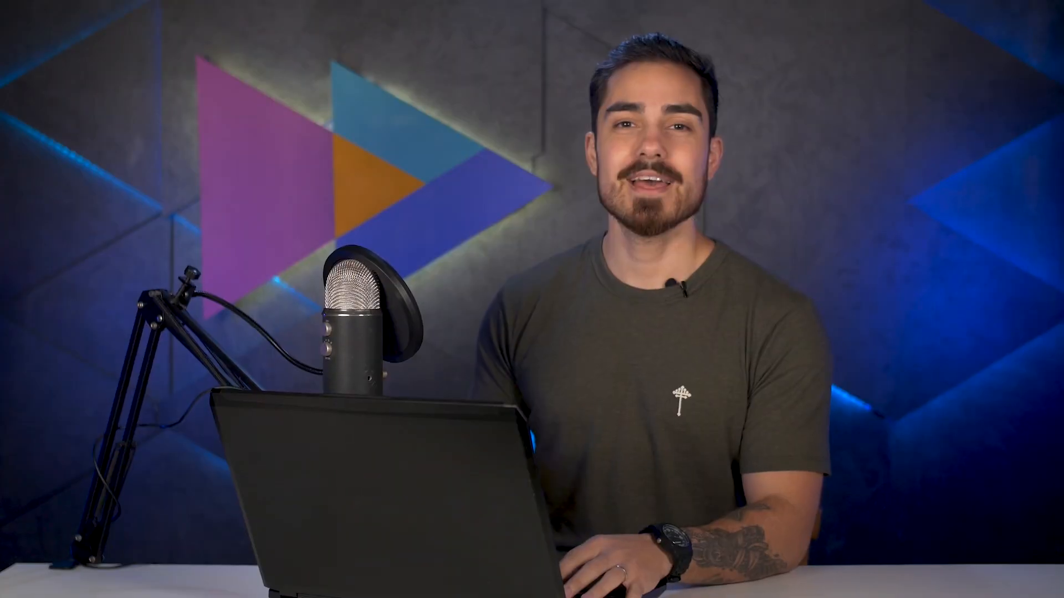